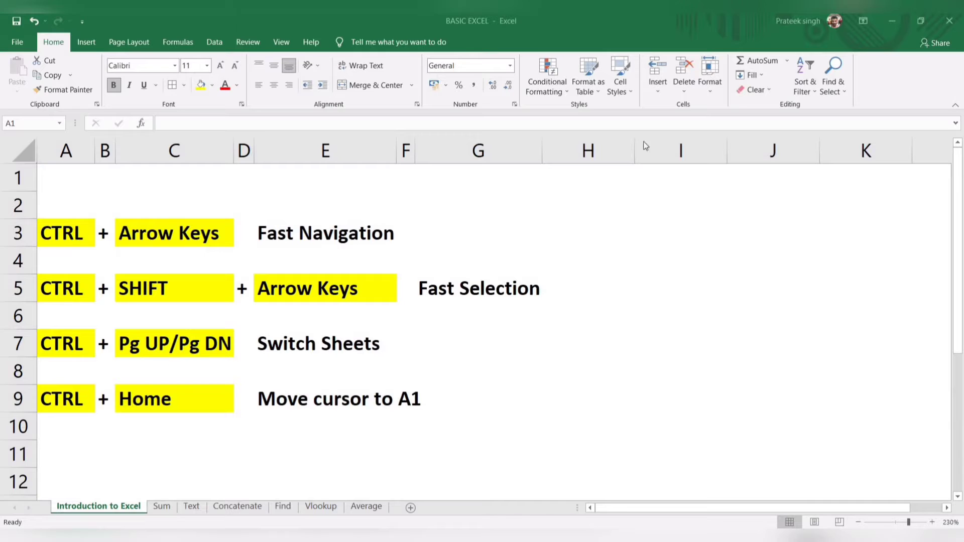
- Select the whole of column I, row 1 and column H, one after another
left_click(685, 147)
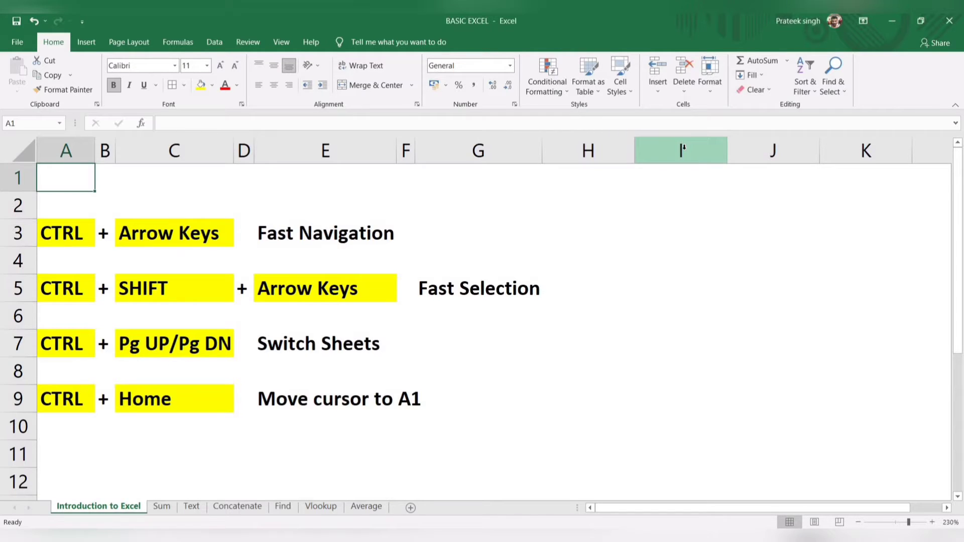
left_click(684, 147)
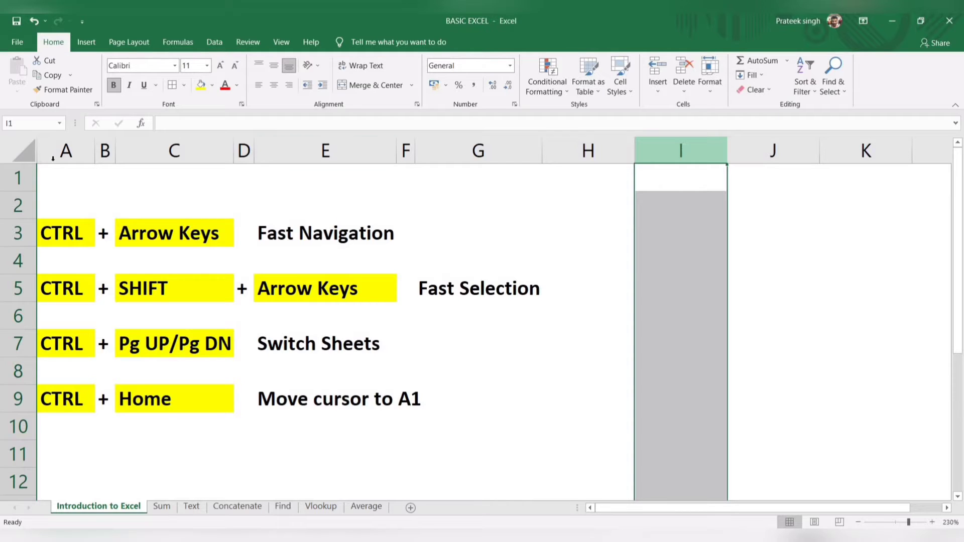
left_click(9, 182)
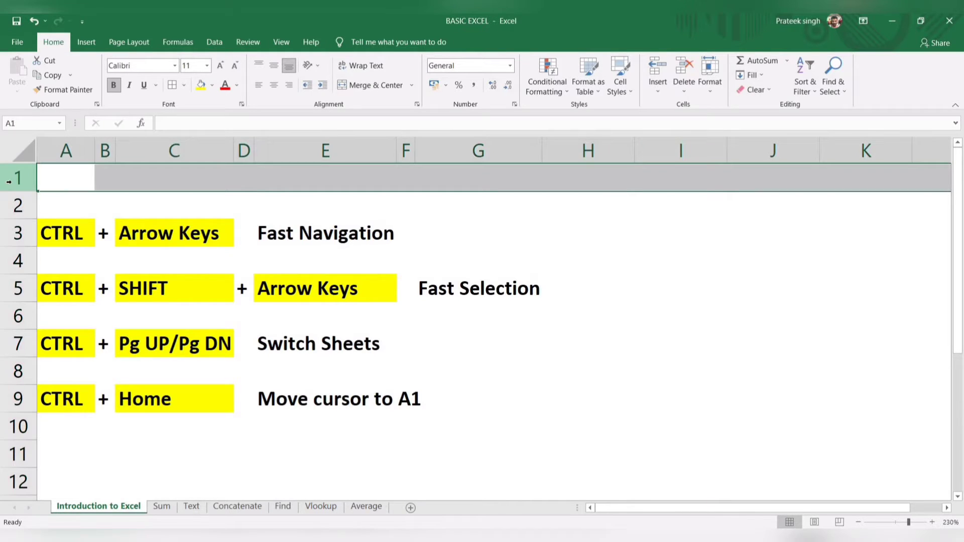
left_click(610, 143)
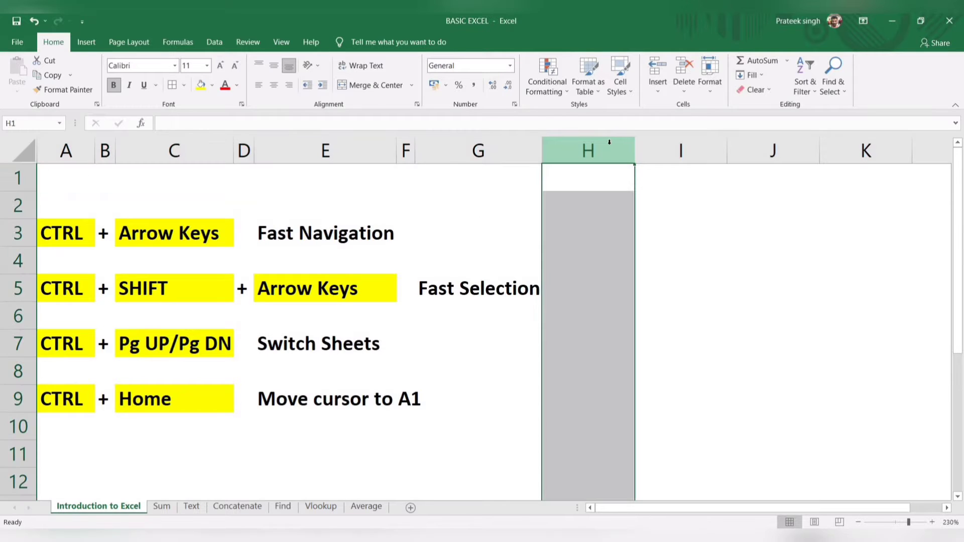
- Jump to the last column and last row of the sheet, cell XFD1048576, and return to cell A1
key("ctrl+Right")
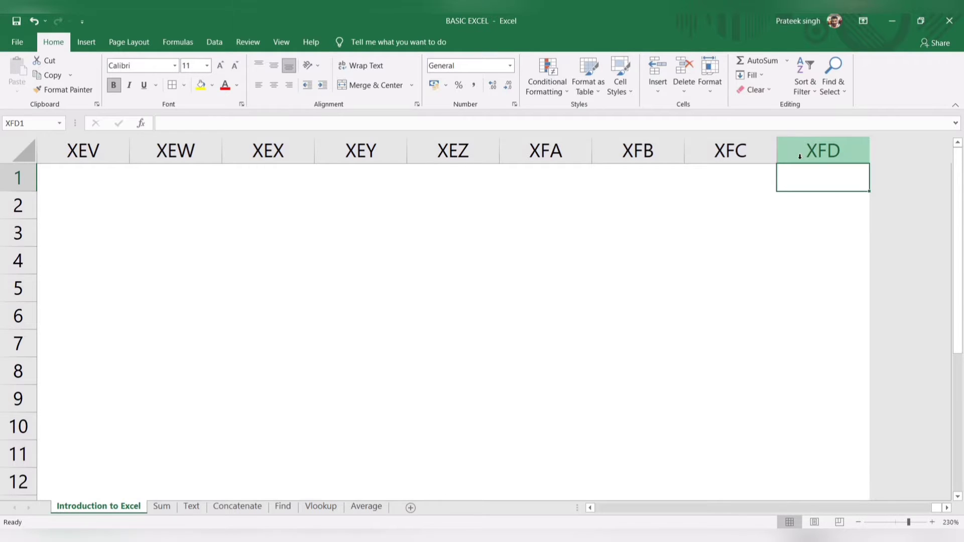
key("ctrl+Down")
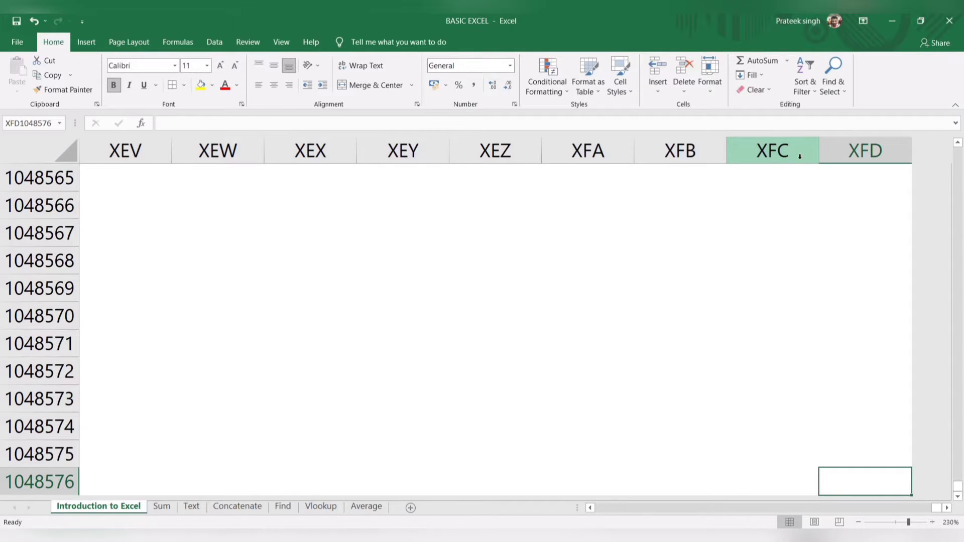
key("ctrl+Home")
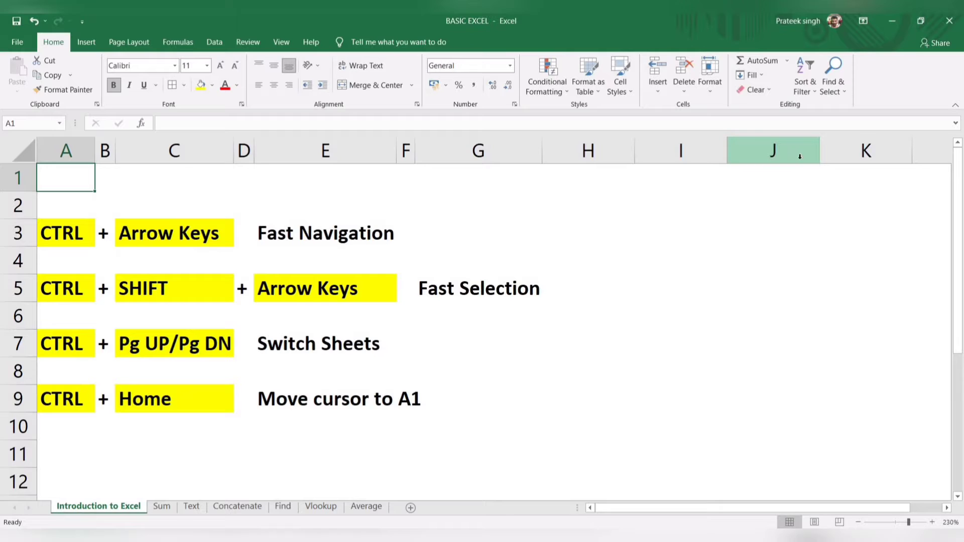
- Move cell by cell rightward along row 1 and partway back, finishing at cell A1
key("Right")
key("Right")
key("Right")
key("Right")
key("Right")
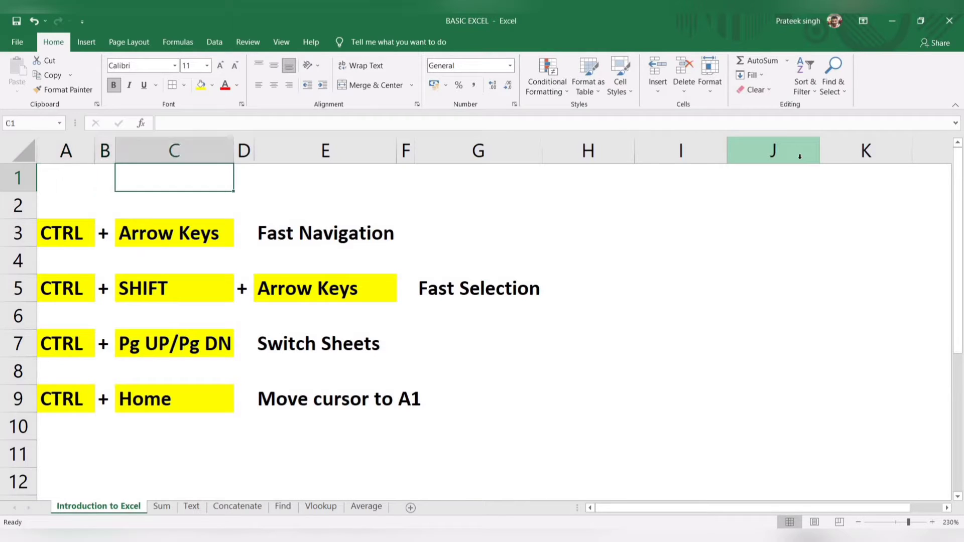
key("Right")
key("Left")
key("Left")
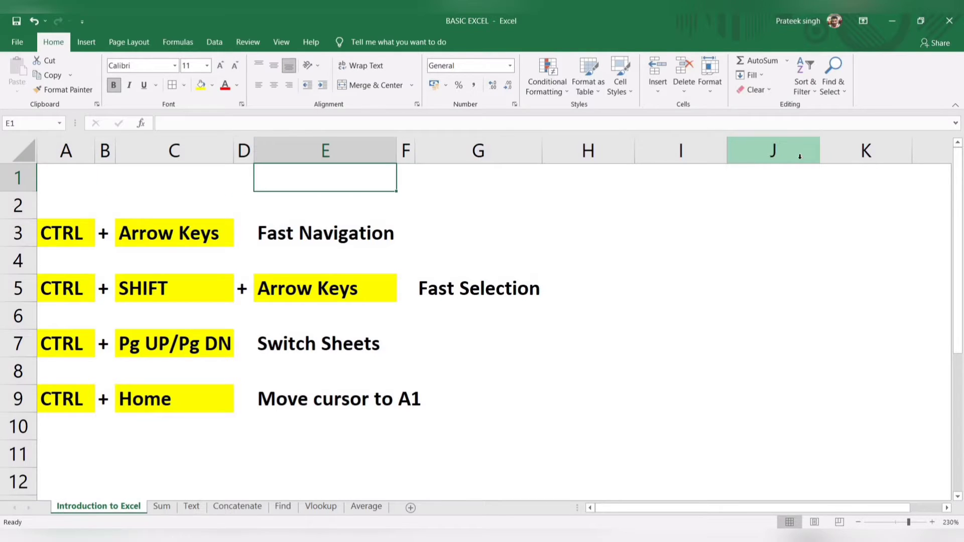
key("Left")
key("ctrl+Home")
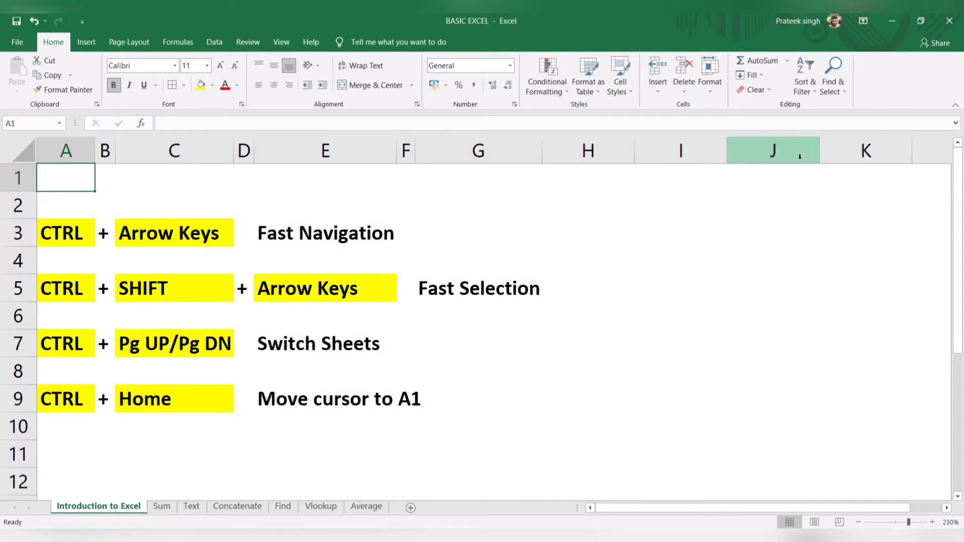
- Jump from A1 to the last column of row 1 and back, and through column A's filled cells down to A5
key("ctrl+Right")
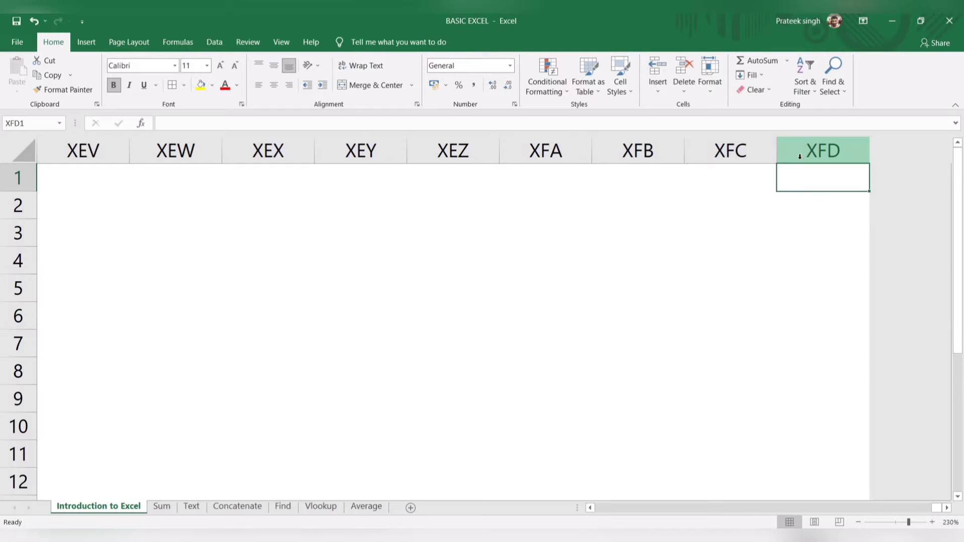
key("ctrl+Left")
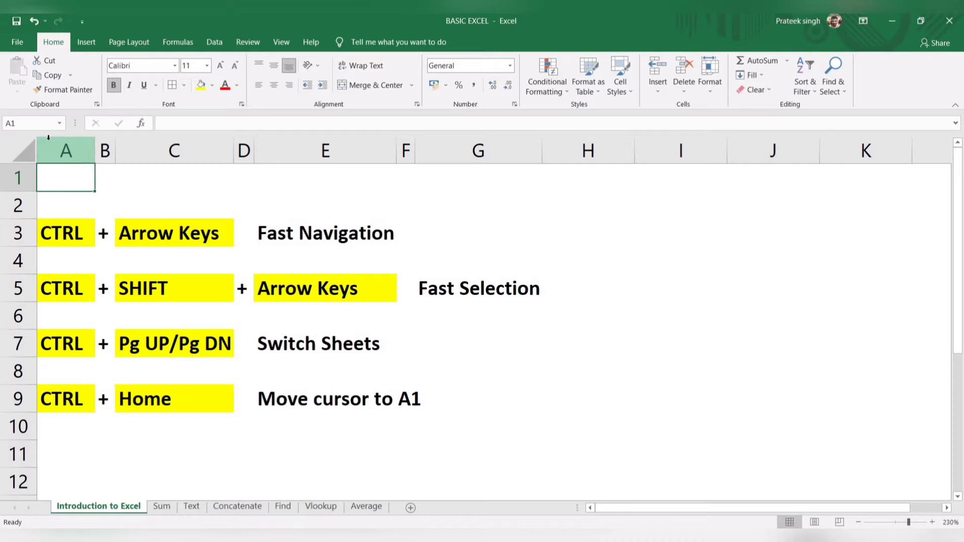
key("ctrl+Down")
key("ctrl+Down")
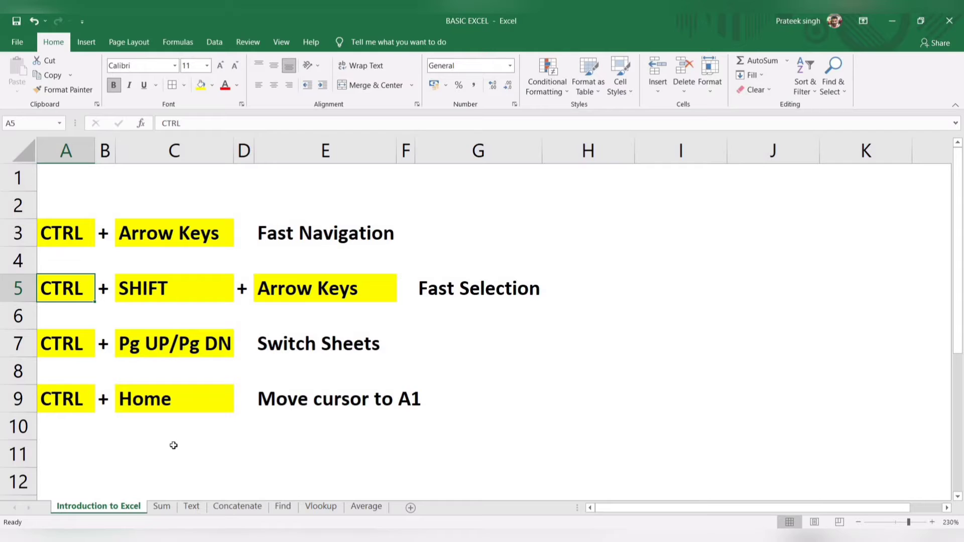
- Switch to the Sum sheet, back to Introduction to Excel, and to the Sum sheet again
key("ctrl+Page_Down")
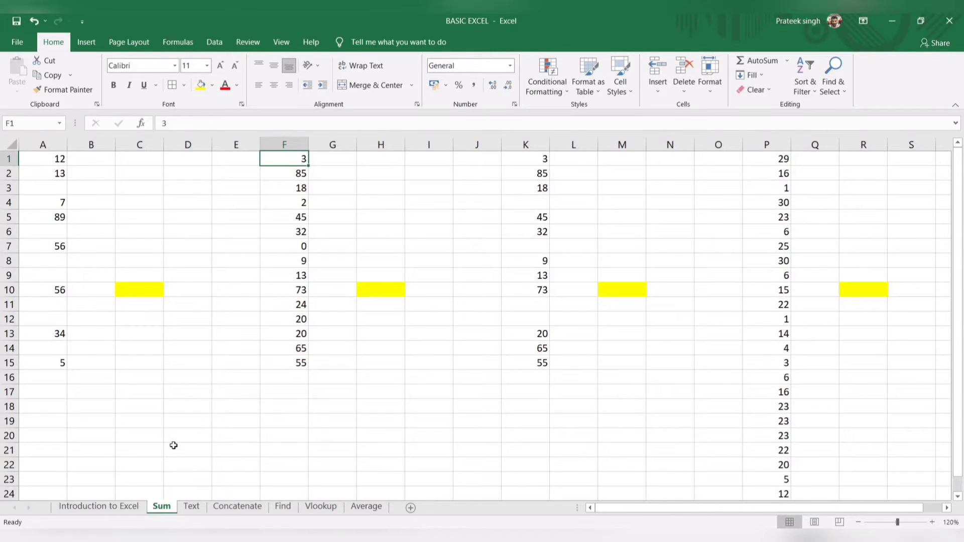
key("ctrl+Page_Up")
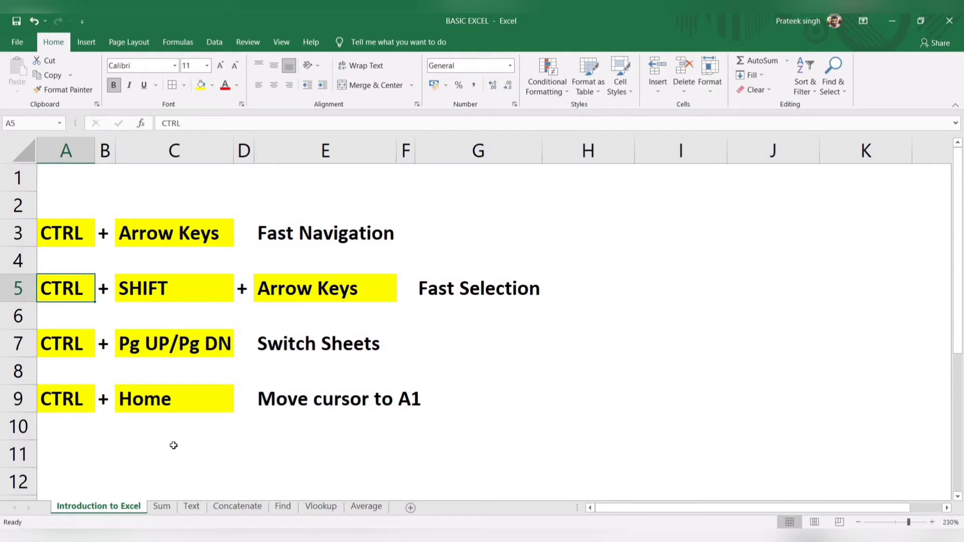
key("ctrl+Page_Down")
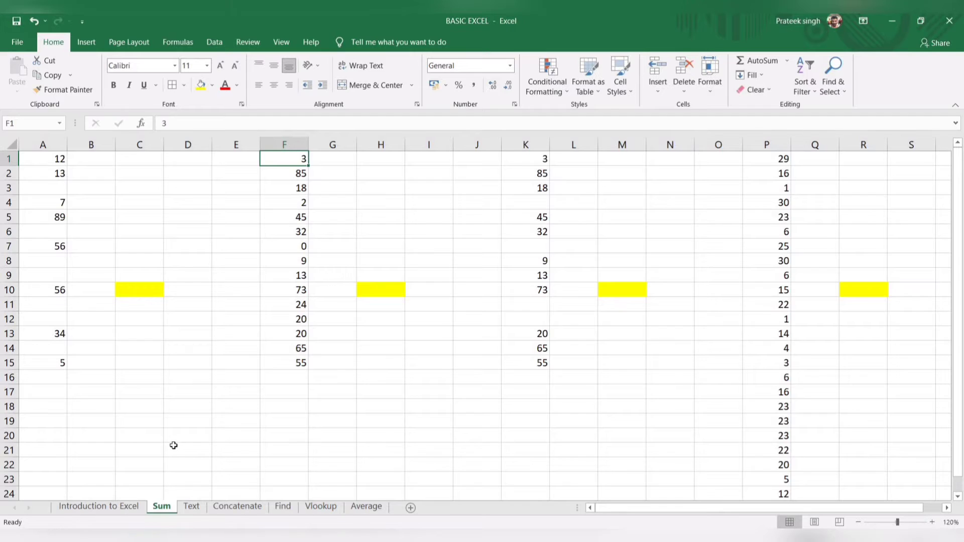
- Start a SUM formula in the yellow cell C10
left_click(127, 296)
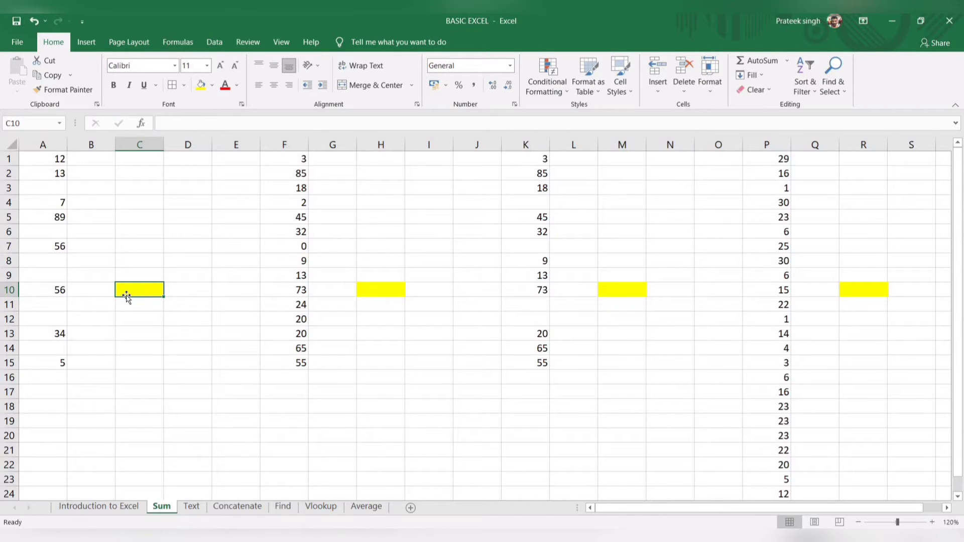
type("=")
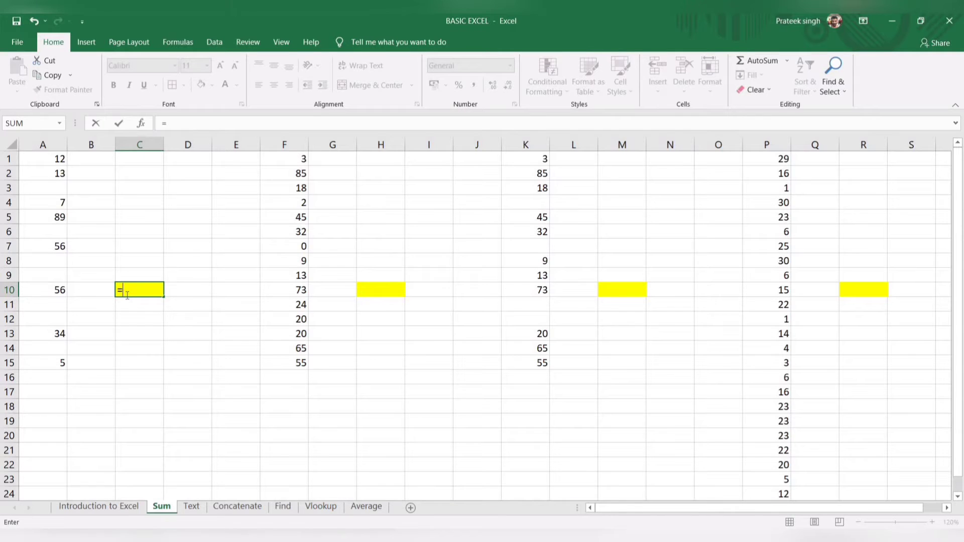
type("SU,")
key("BackSpace")
type("M")
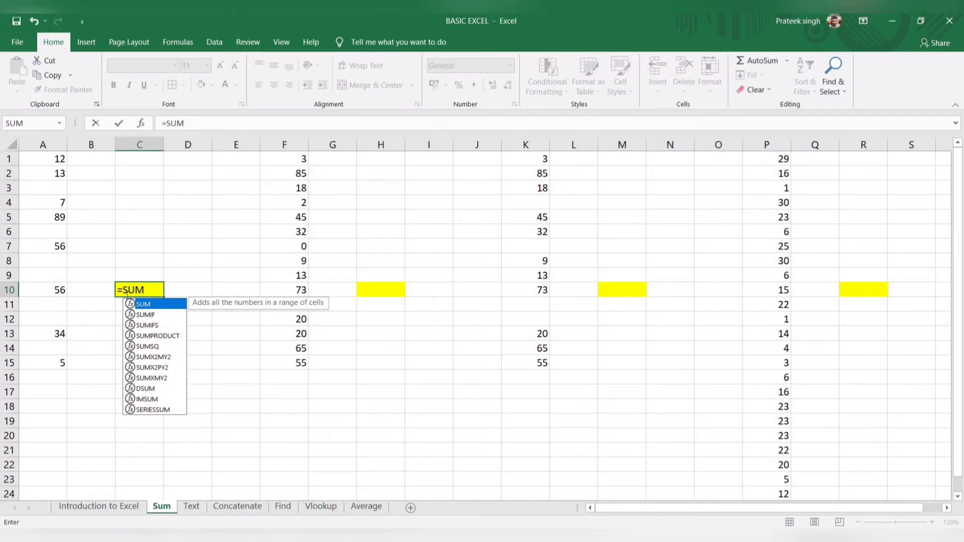
type("(")
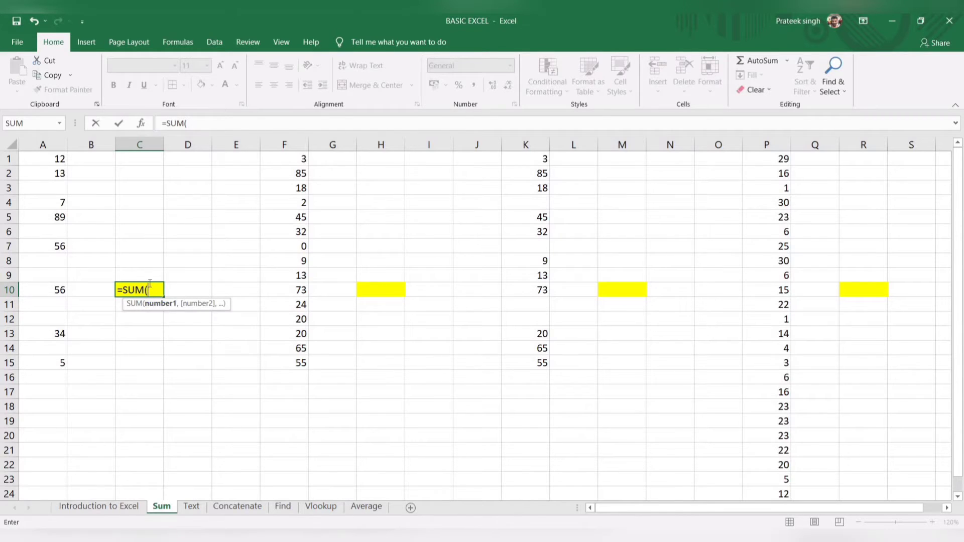
- Add cells A1, A2, A4 and A5 to the SUM formula as separate comma-separated arguments
left_click(53, 159)
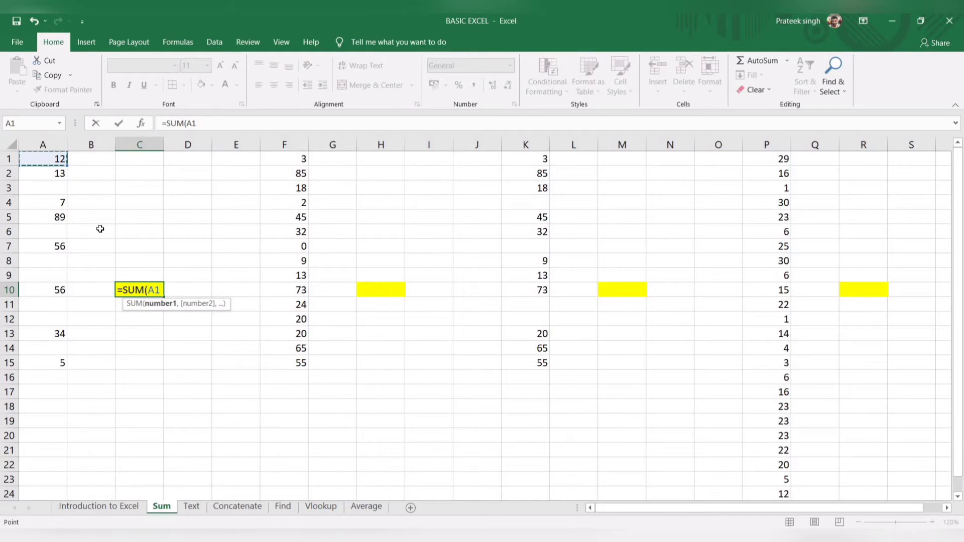
type(",")
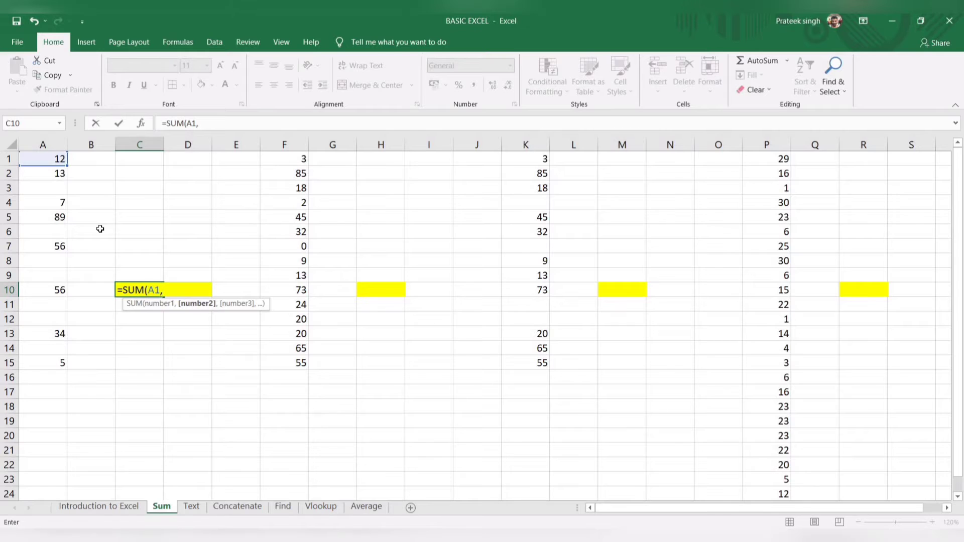
scroll(91, 207, "down", 1)
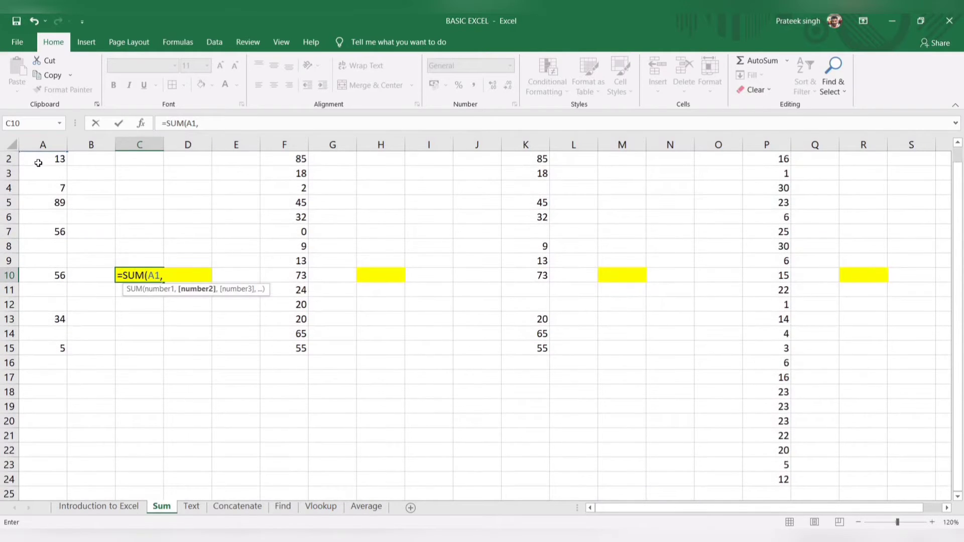
left_click(39, 163)
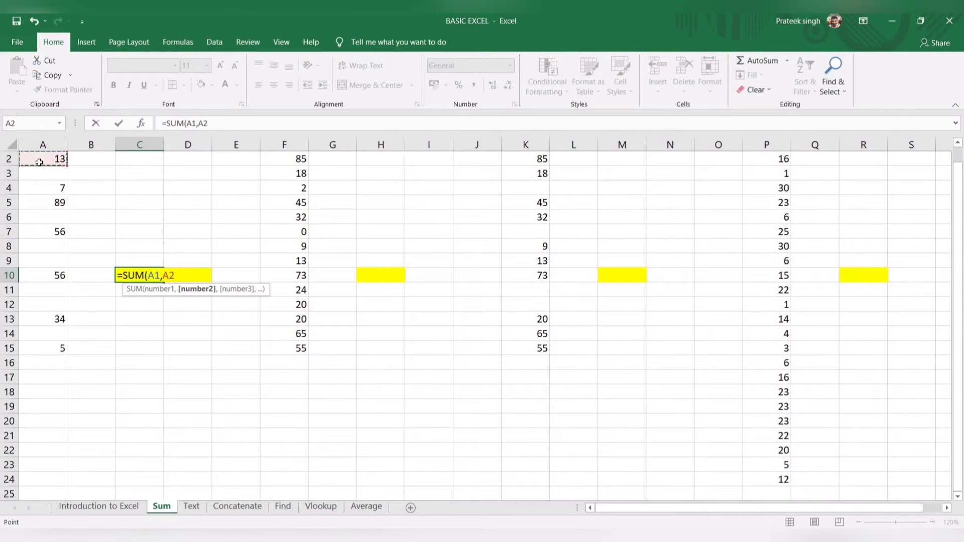
type(",")
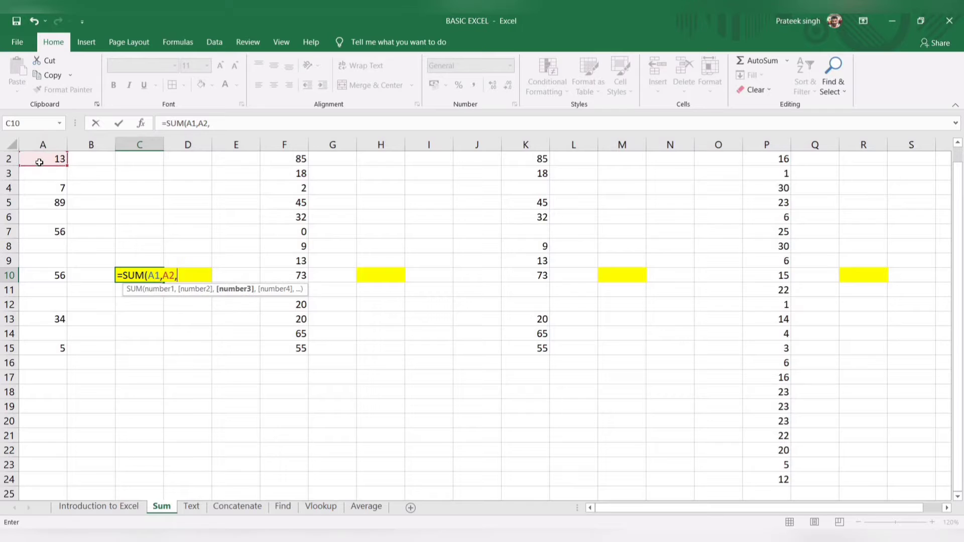
left_click(59, 186)
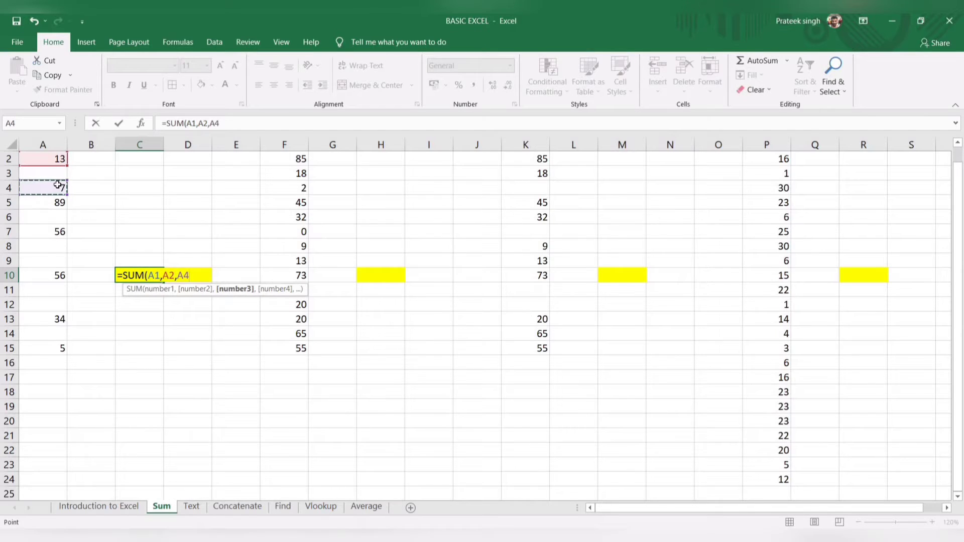
type(",")
left_click(56, 202)
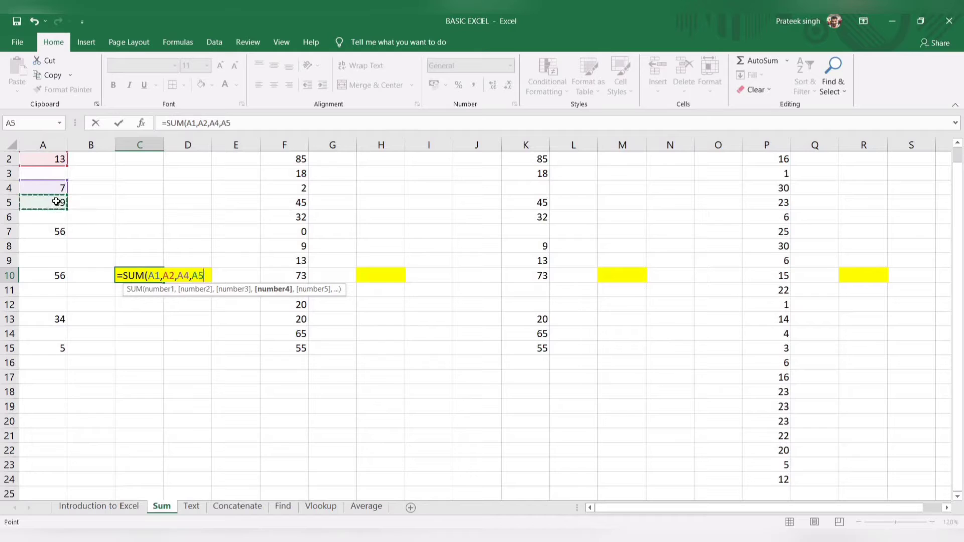
type(",")
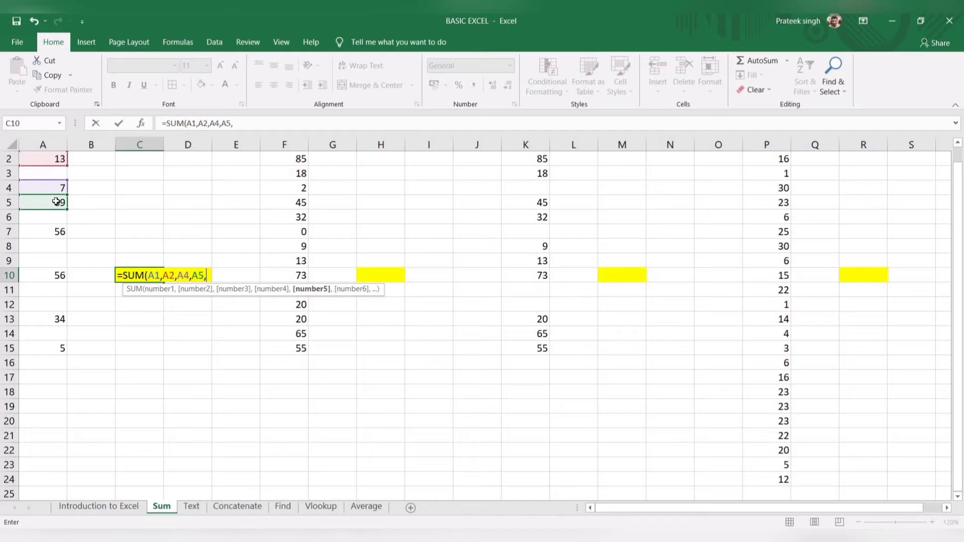
- Add cells A7, A10, A13 and A15 as further arguments and complete the SUM formula in C10
left_click(56, 236)
type(",")
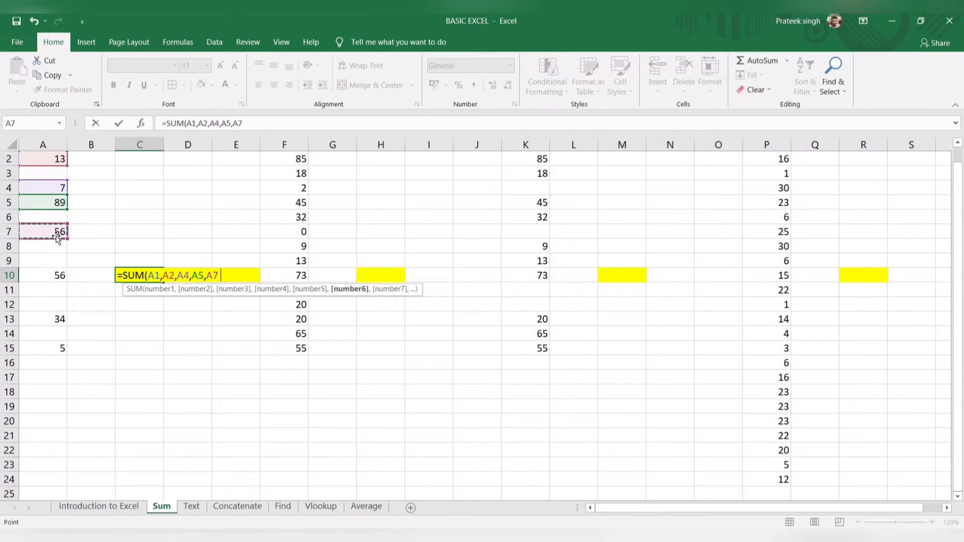
scroll(59, 271, "up", 1)
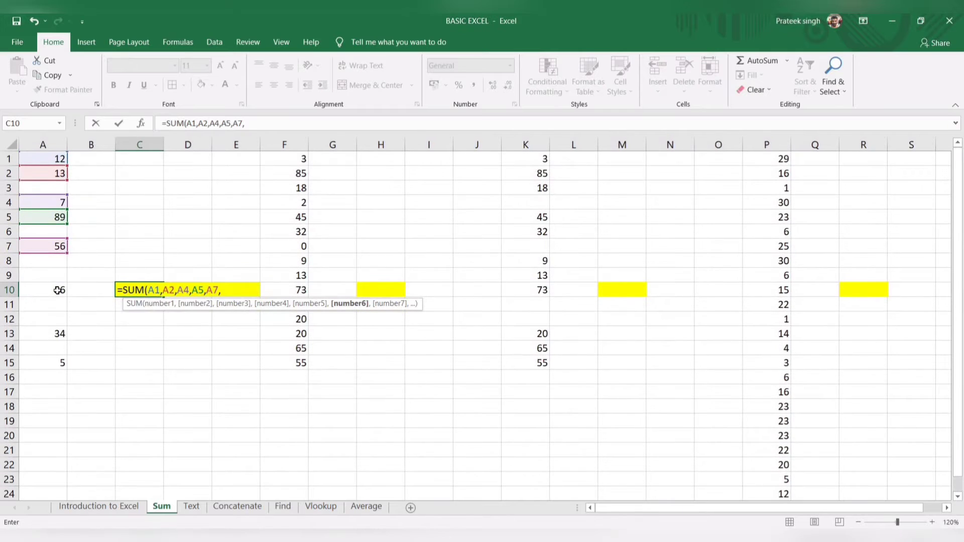
left_click(58, 290)
type(",")
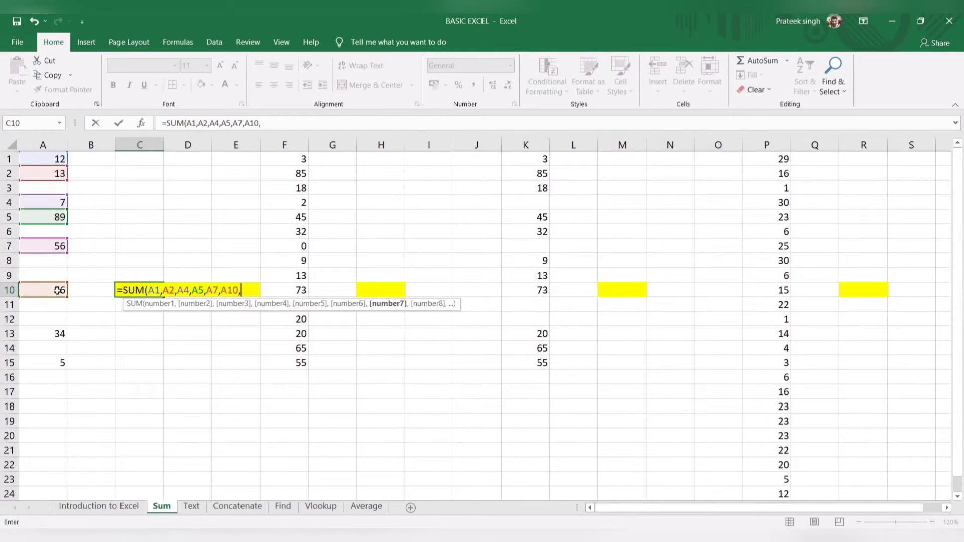
left_click(58, 336)
type(",")
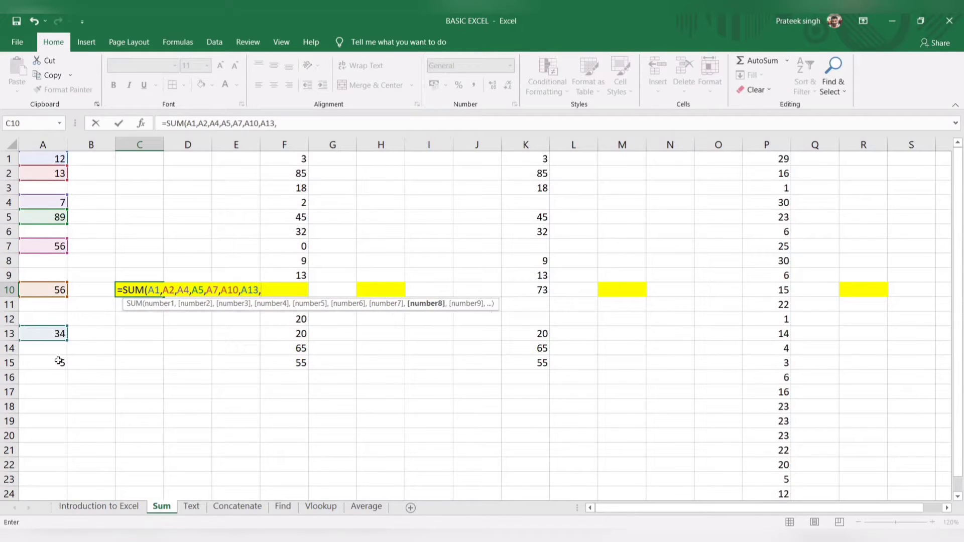
left_click(59, 363)
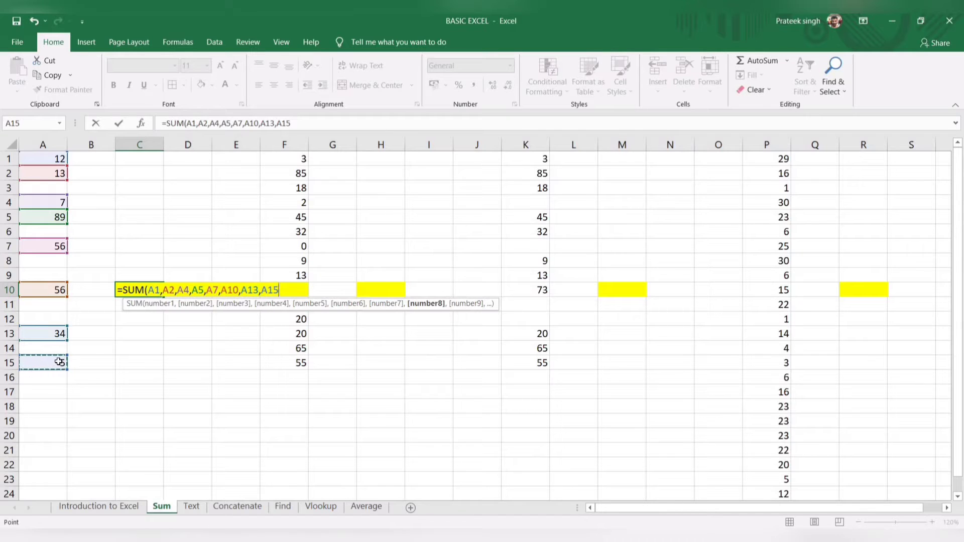
type(")")
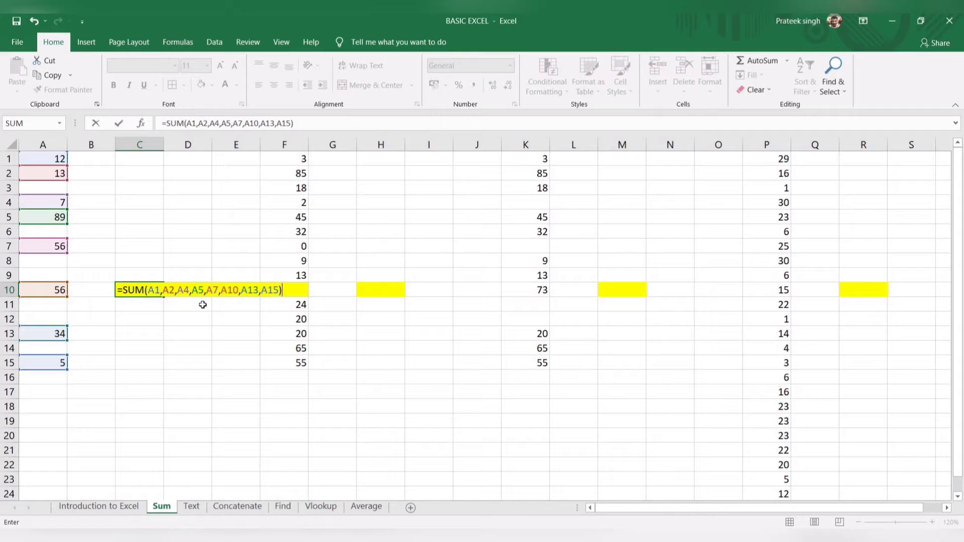
key("Return")
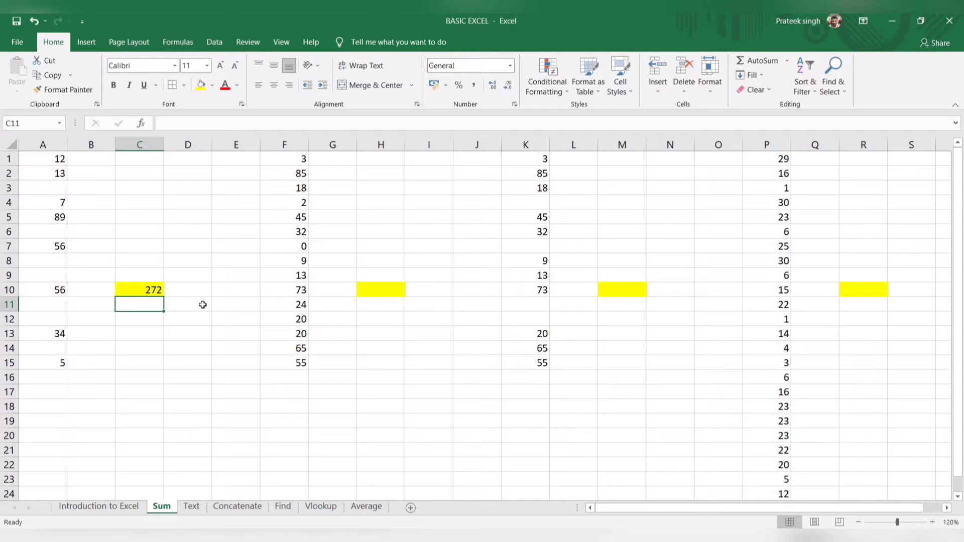
- Compare the SUM result in C10 with the sum of the whole of column A
key("Up")
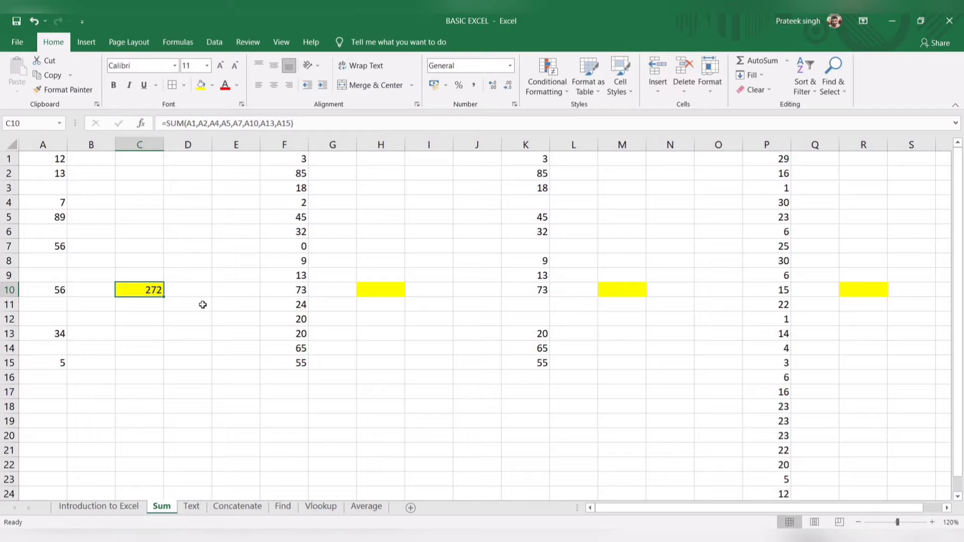
left_click(45, 145)
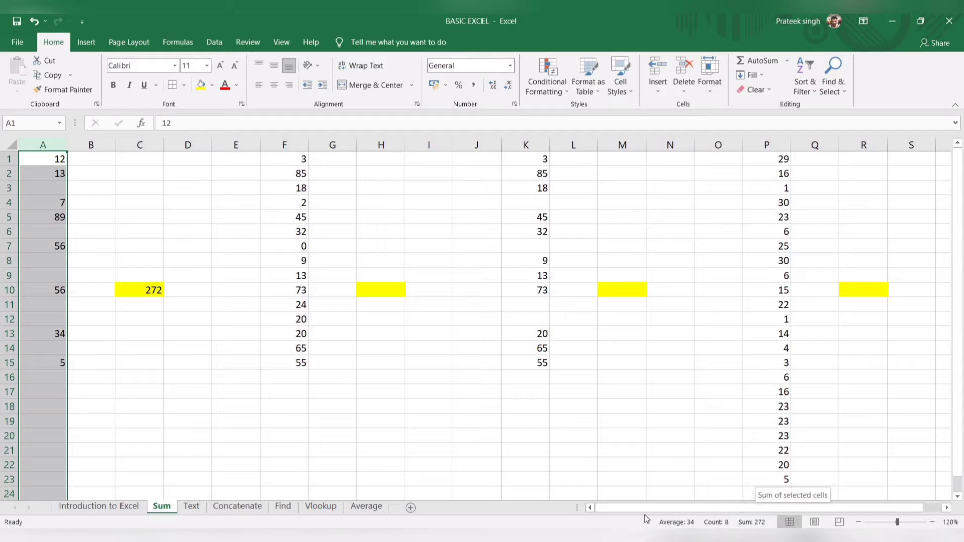
left_click(171, 335)
left_click(142, 307)
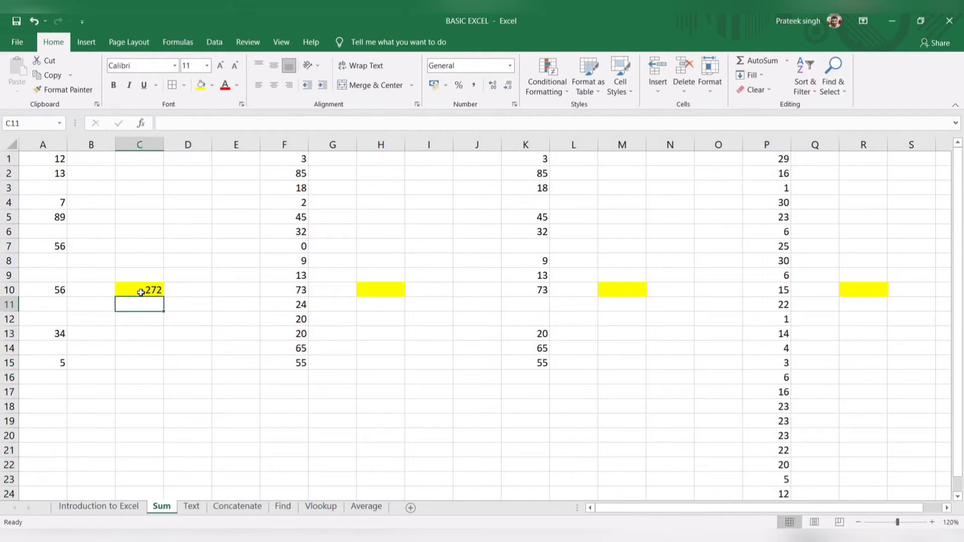
left_click(142, 293)
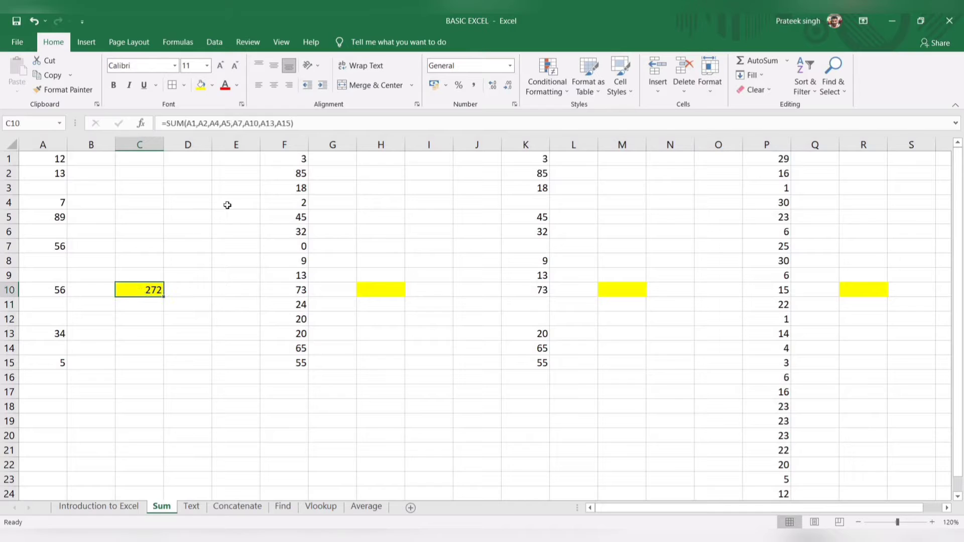
- Inspect the cell references used in the C10 formula, leaving the formula as it is
left_click(244, 123)
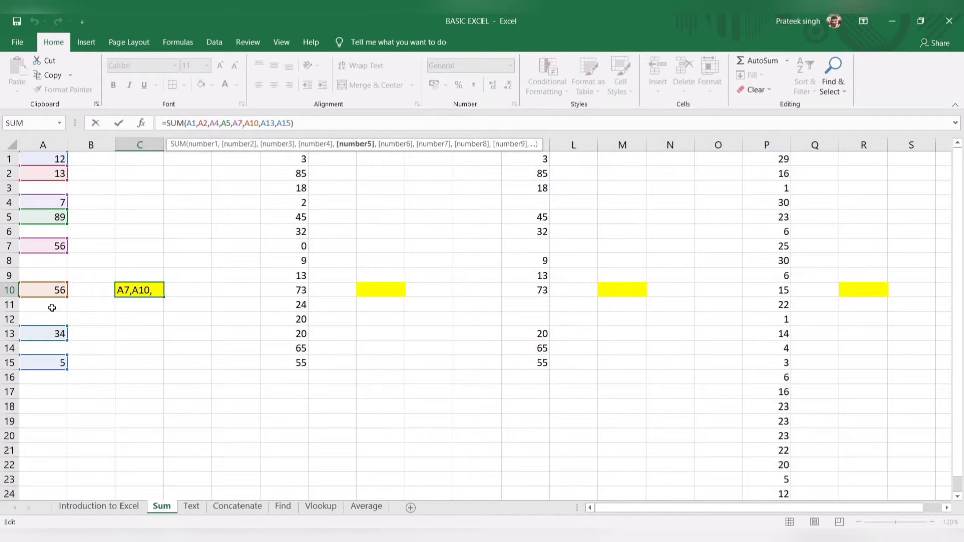
scroll(55, 299, "down", 1)
key("Return")
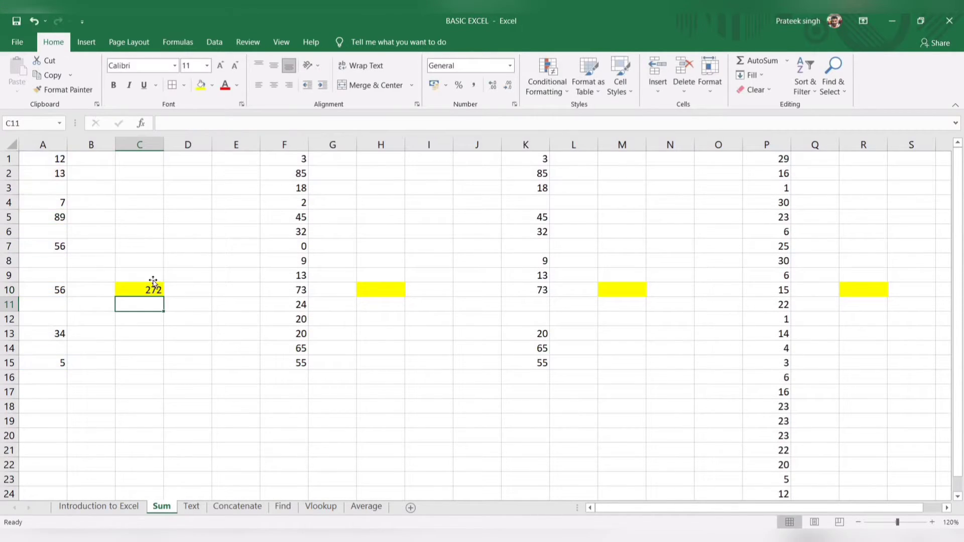
- Replace the individual cell arguments in C10's SUM formula with the entire column A (A:A)
left_click(153, 283)
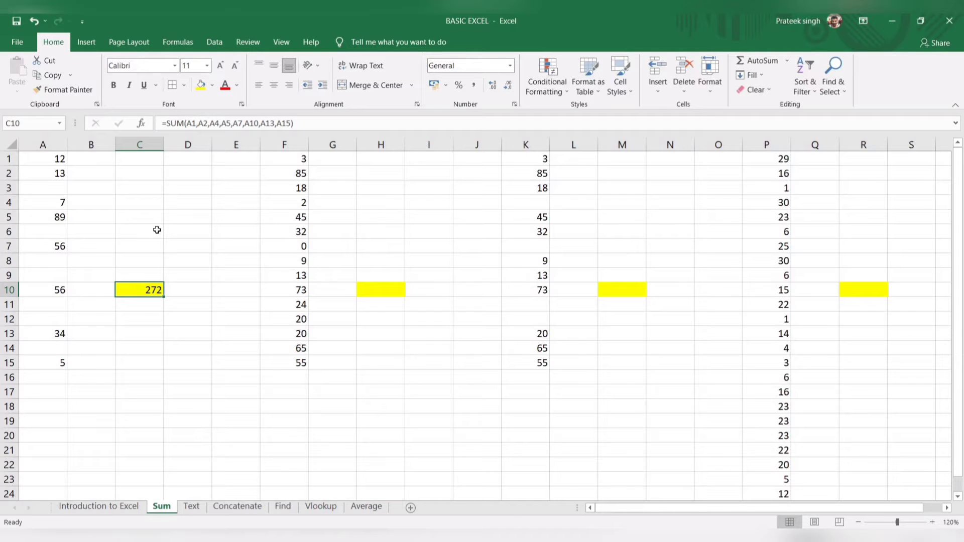
left_click(289, 123)
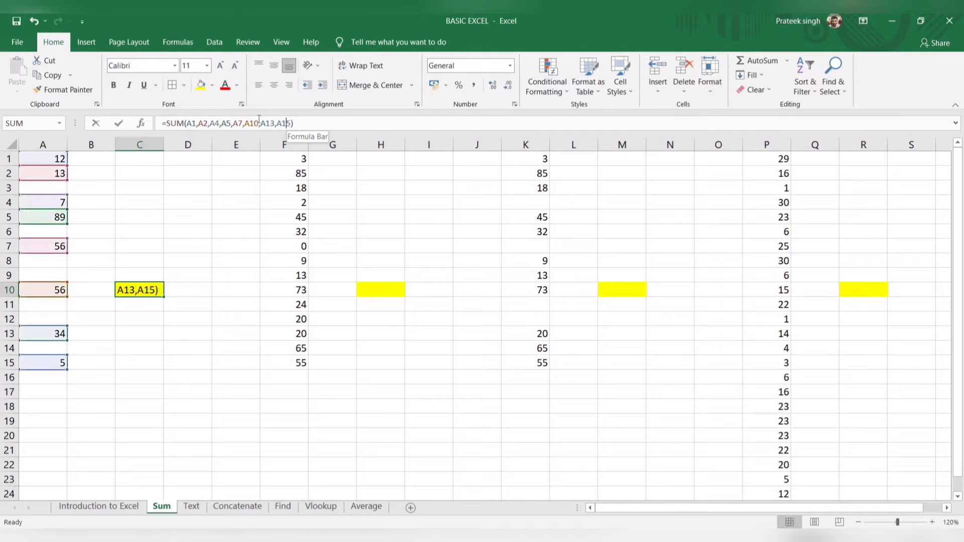
left_click_drag(288, 123, 189, 123)
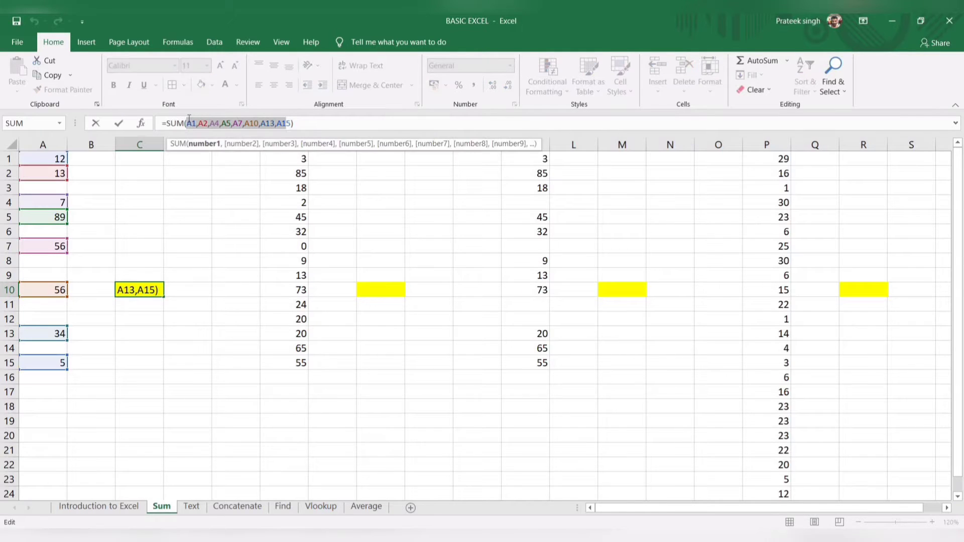
key("Delete")
key("Delete")
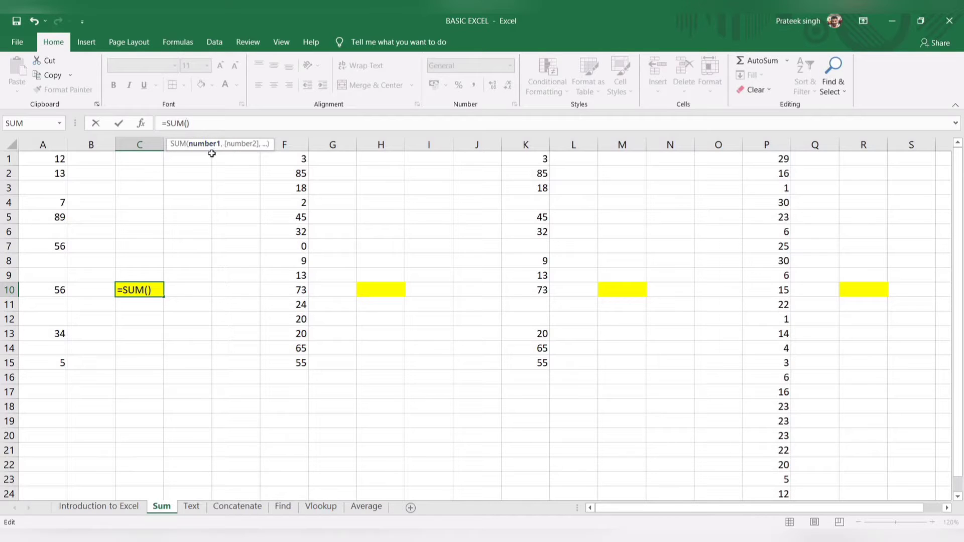
left_click(52, 144)
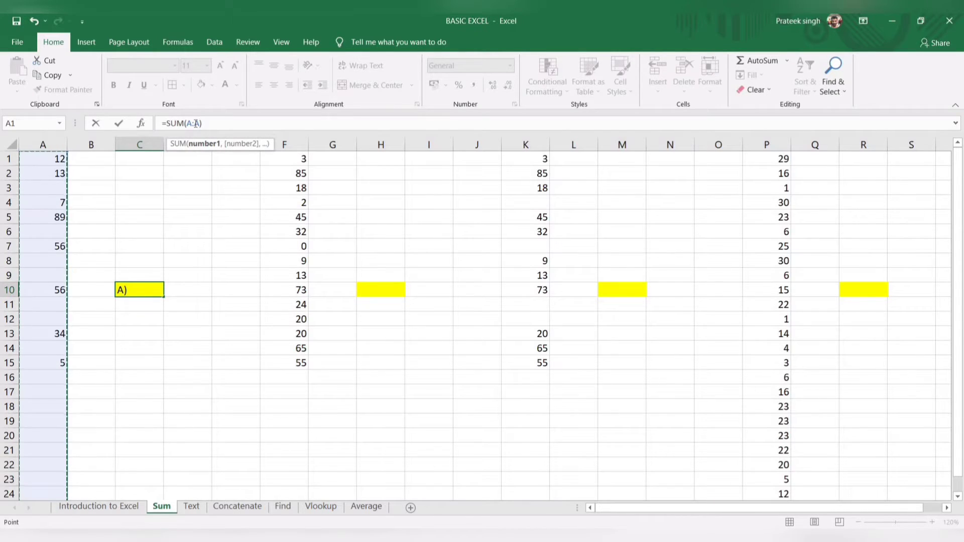
key("Return")
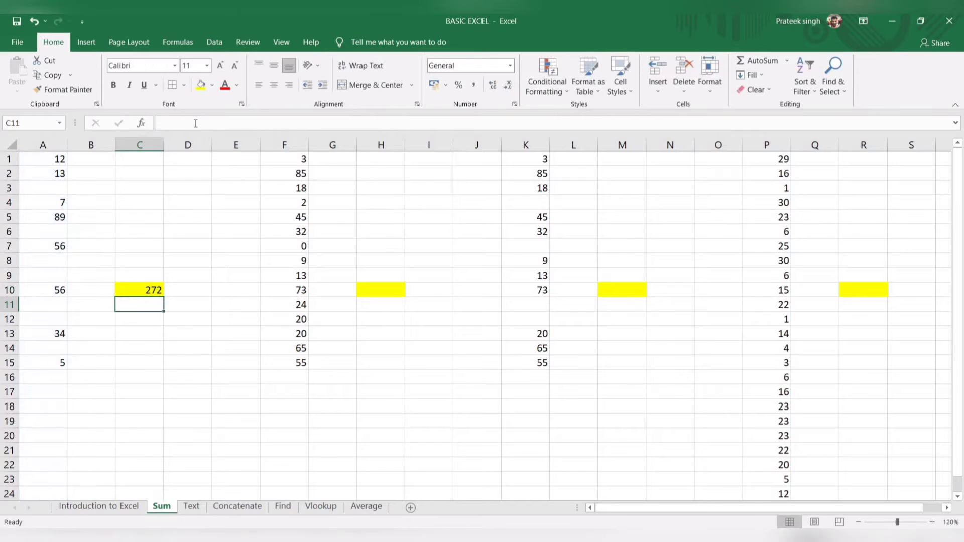
left_click(150, 286)
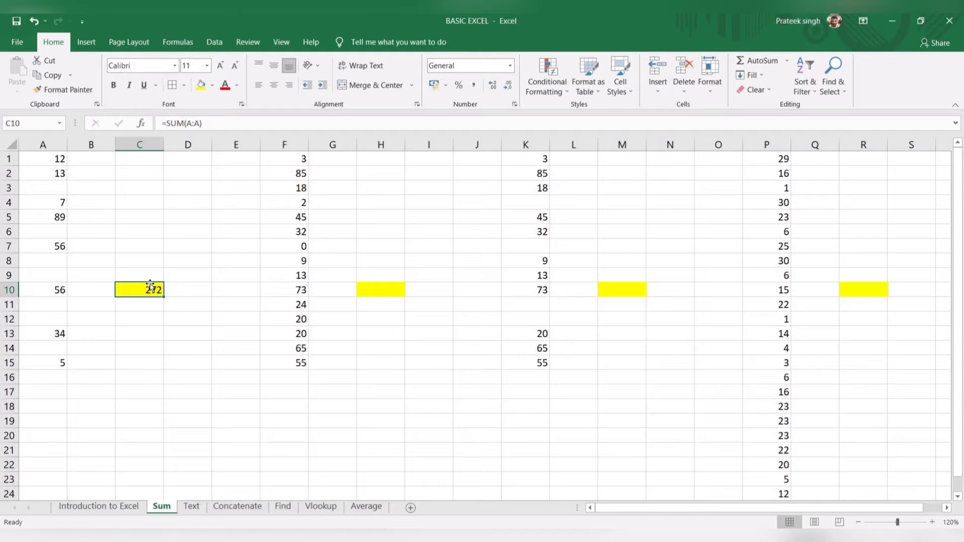
- Enter 3 in the empty cell A8 and check the total in C10
left_click(53, 269)
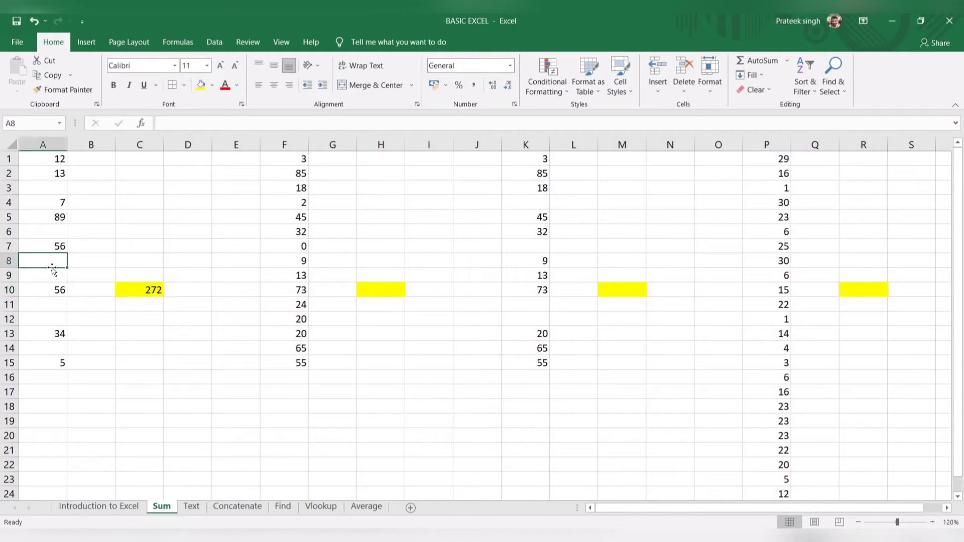
type("3")
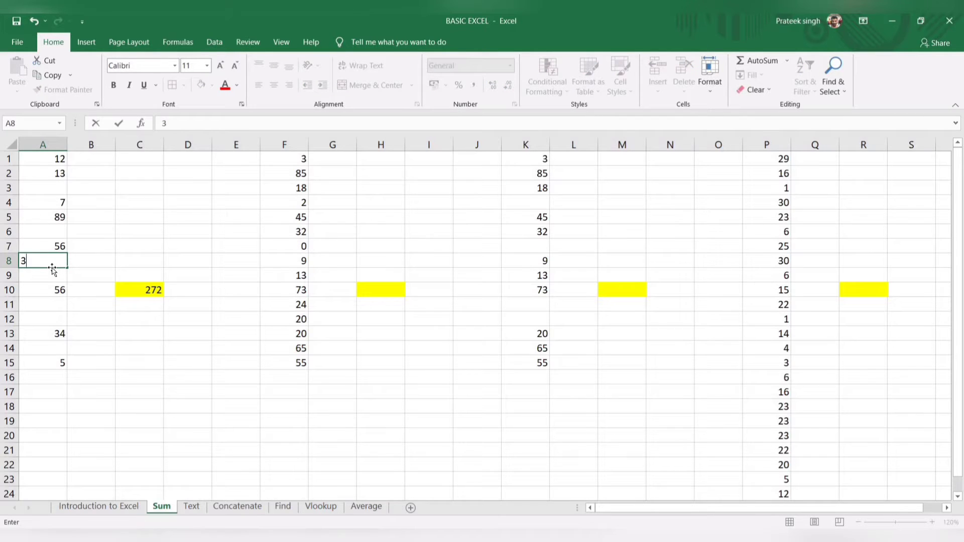
key("Return")
key("Right")
key("Down")
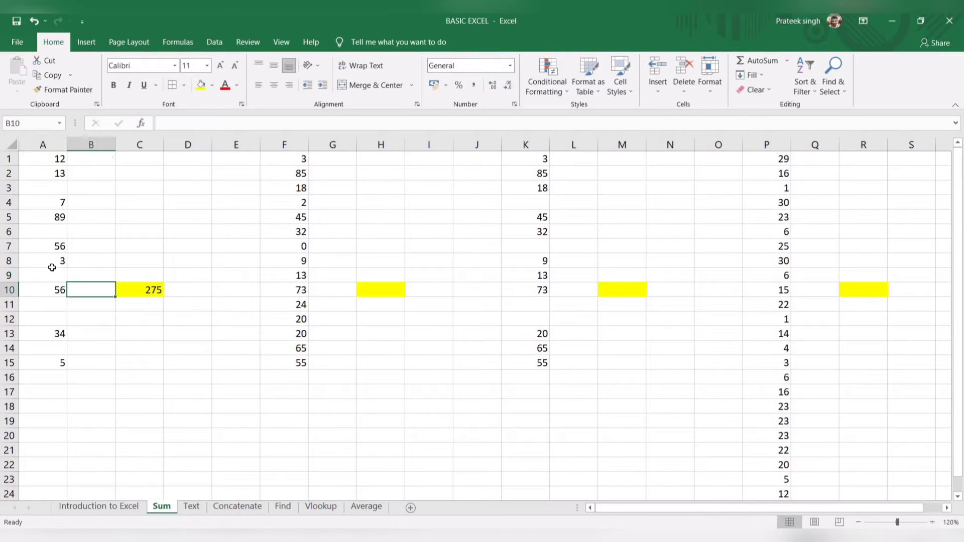
key("Right")
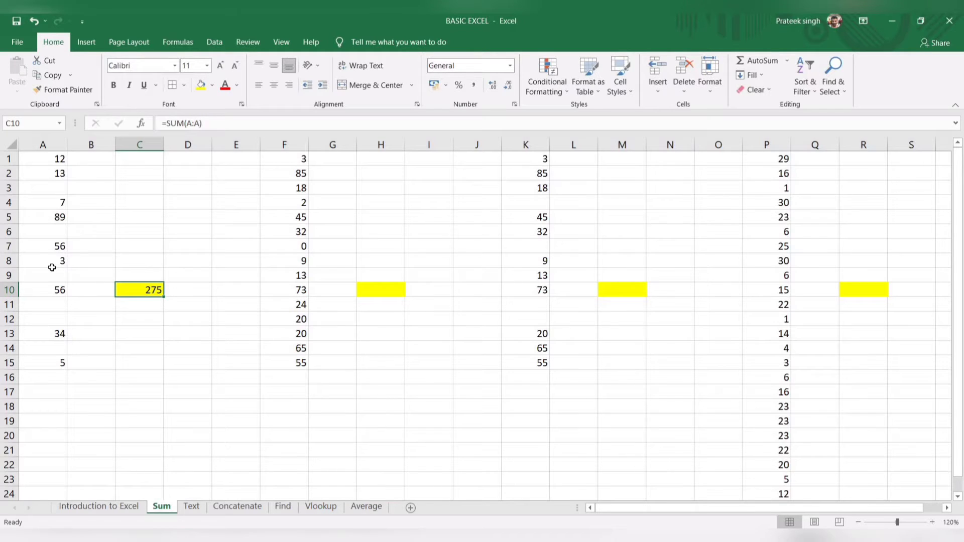
- Clear the number from cell A8
key("Up")
key("Left")
key("Left")
key("Up")
key("Delete")
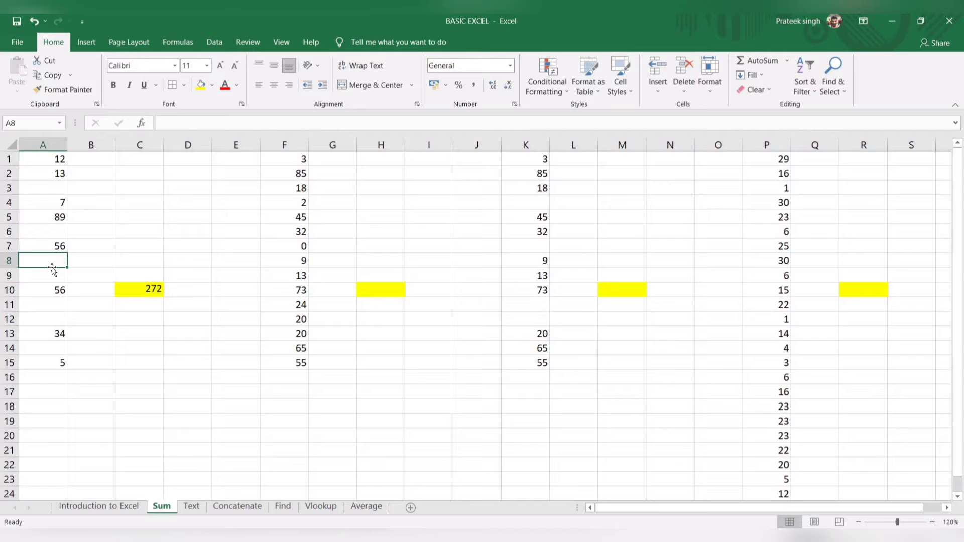
- Remove the A:A argument from the SUM formula in C10, leaving its parentheses empty
left_click(146, 286)
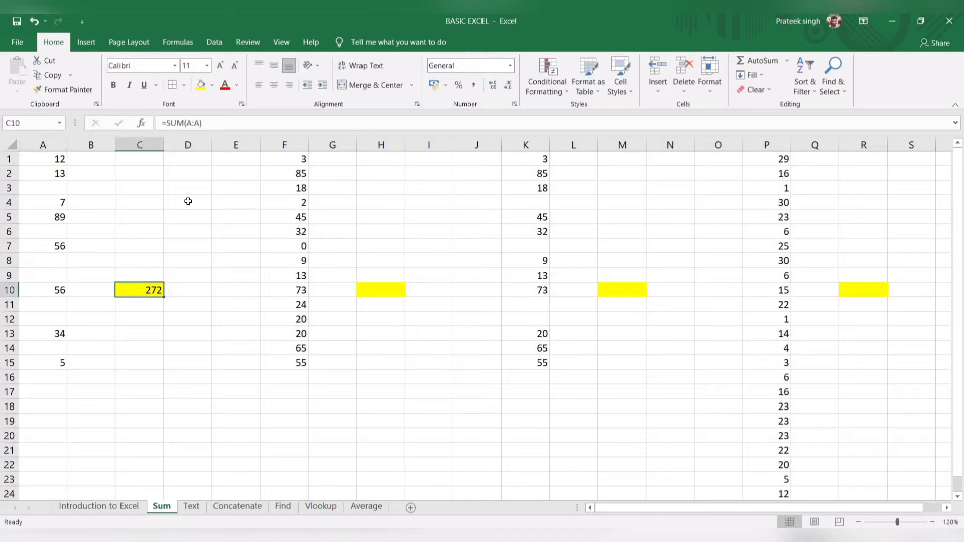
left_click(201, 124)
key("BackSpace")
key("BackSpace")
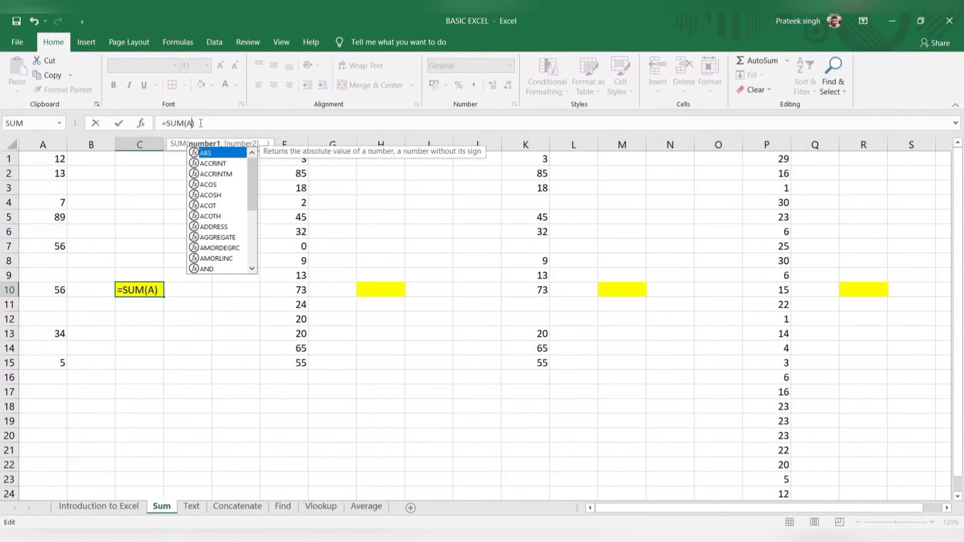
key("BackSpace")
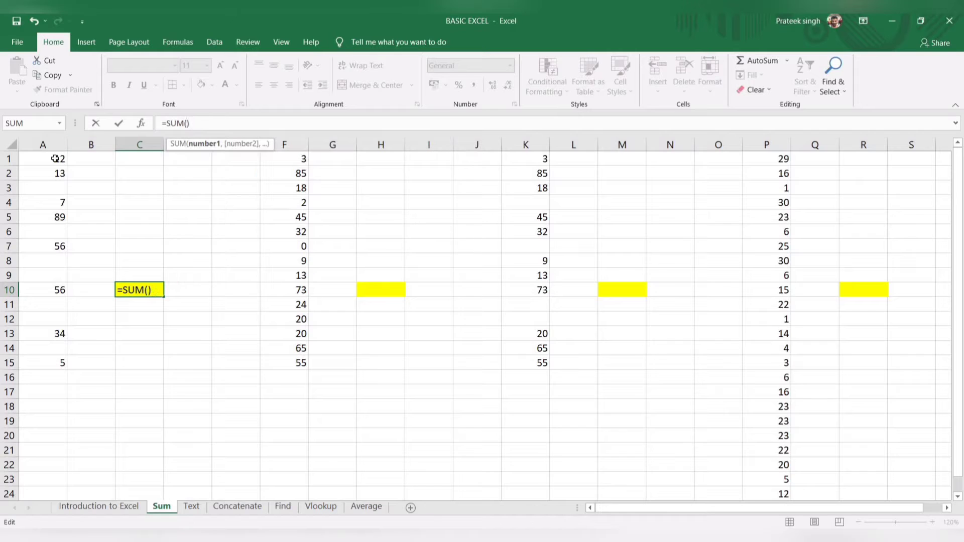
- Add A1, A2 and the range A4:A5 as comma-separated arguments of the SUM formula in C10
left_click(55, 159)
type(",")
left_click(54, 176)
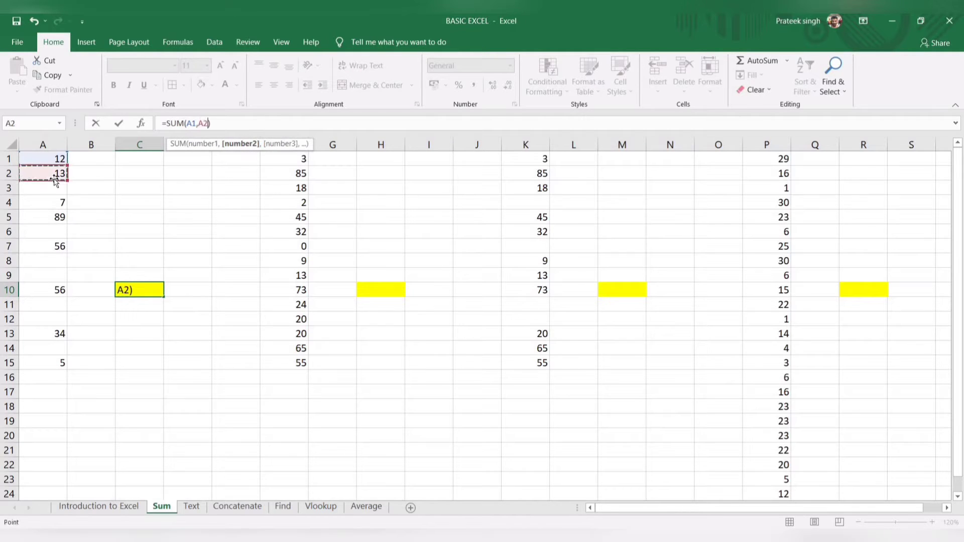
type(",")
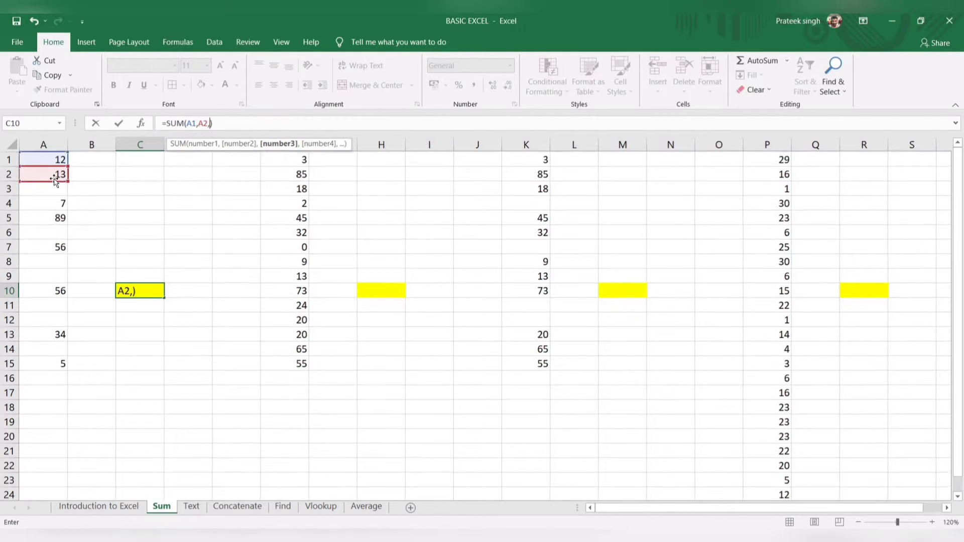
left_click(61, 204)
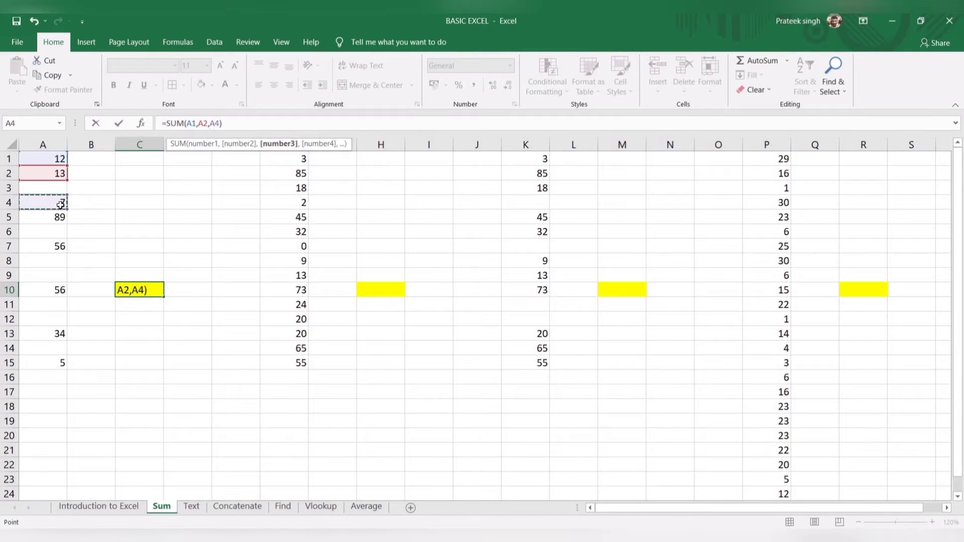
key("F8")
left_click(59, 211)
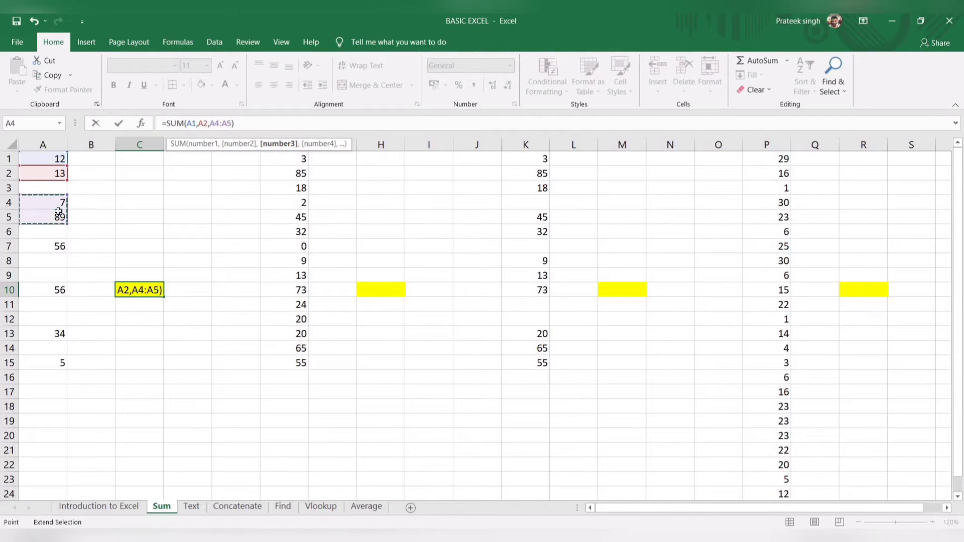
type(",")
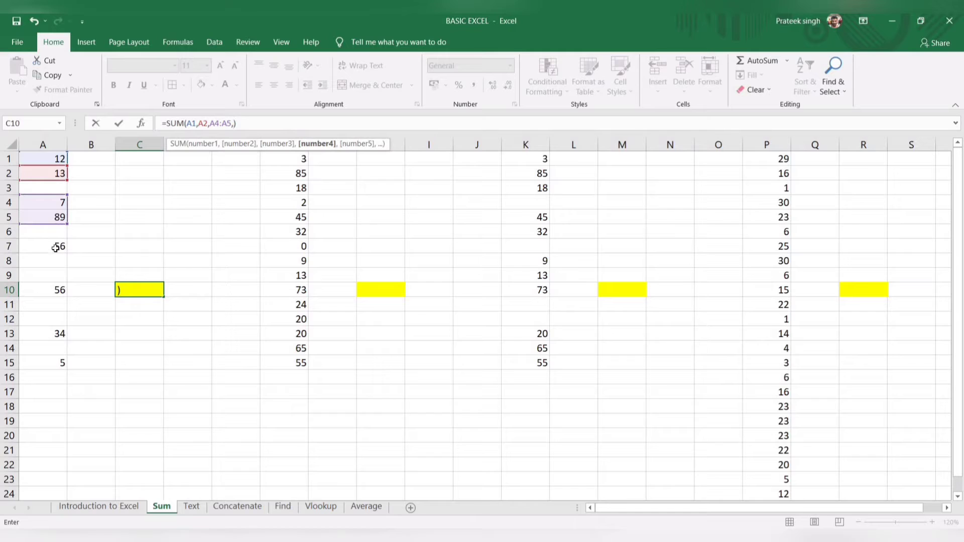
- Add A7, A10, A13 and A15 as further arguments and complete the SUM formula in C10
left_click(56, 248)
type(",")
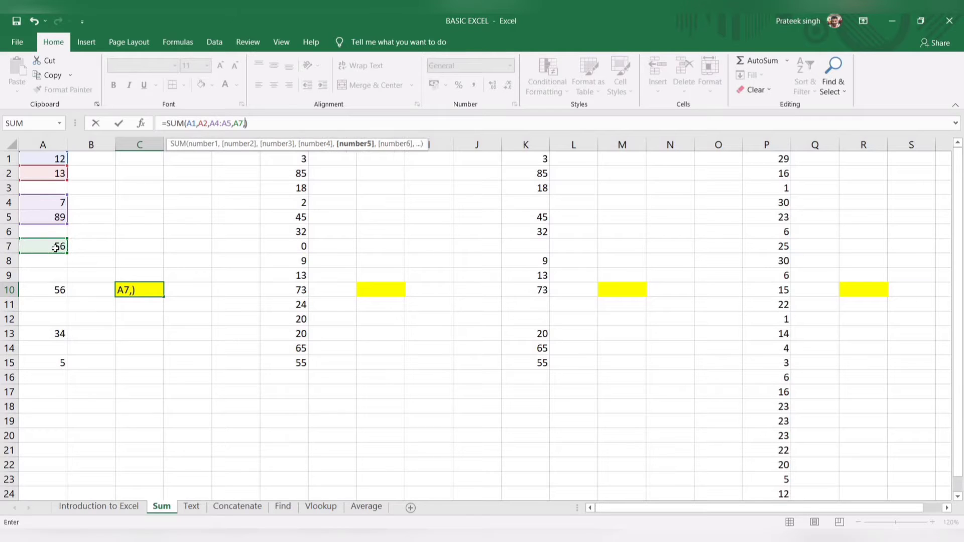
left_click(60, 294)
type(",")
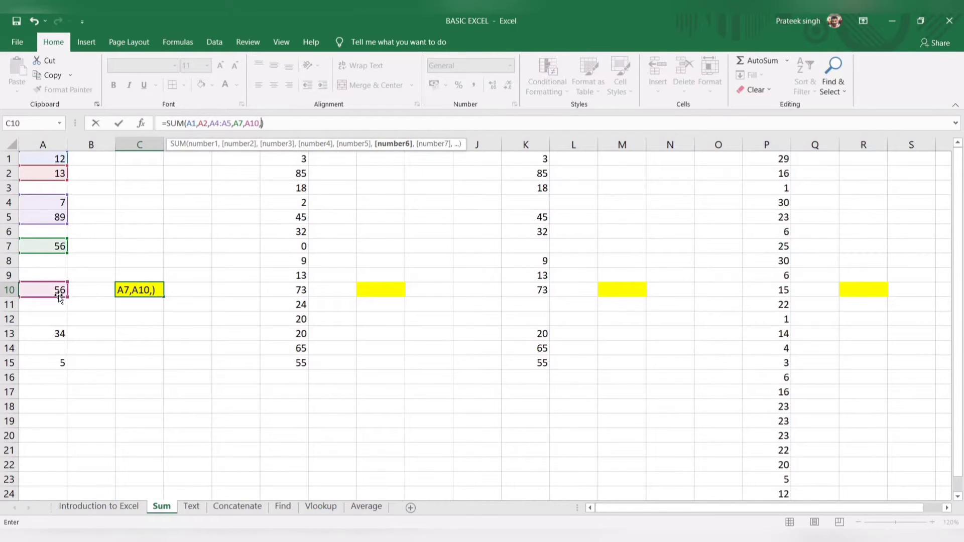
left_click(56, 334)
type(",")
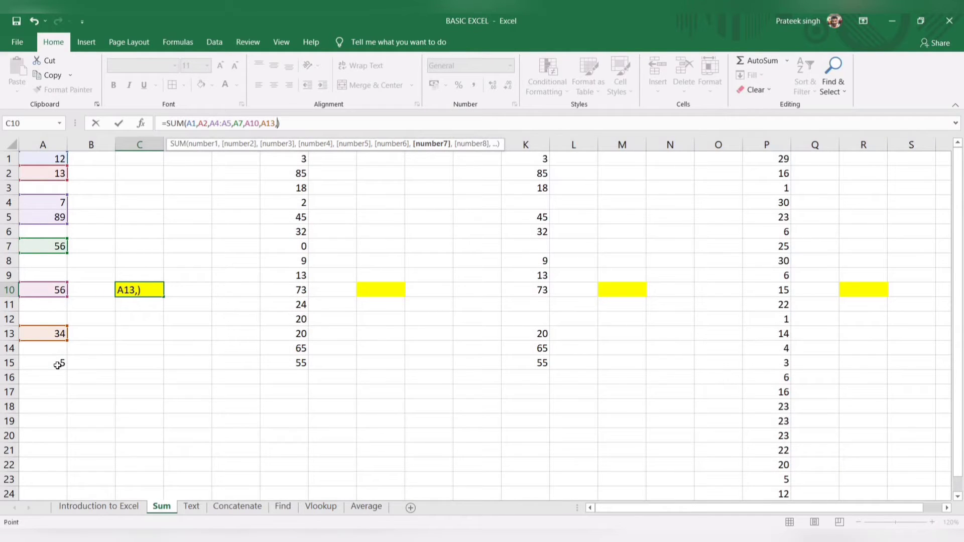
left_click(58, 364)
key("Return")
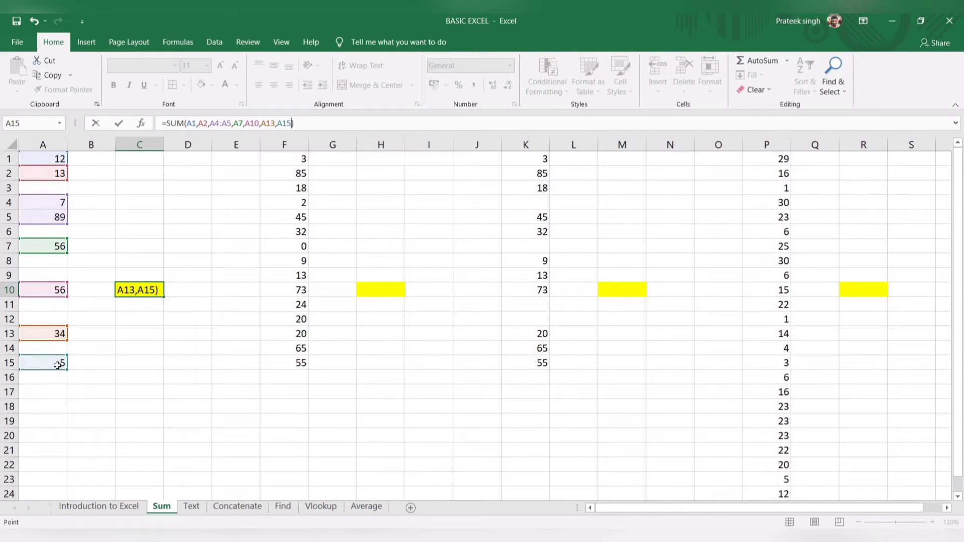
key("Up")
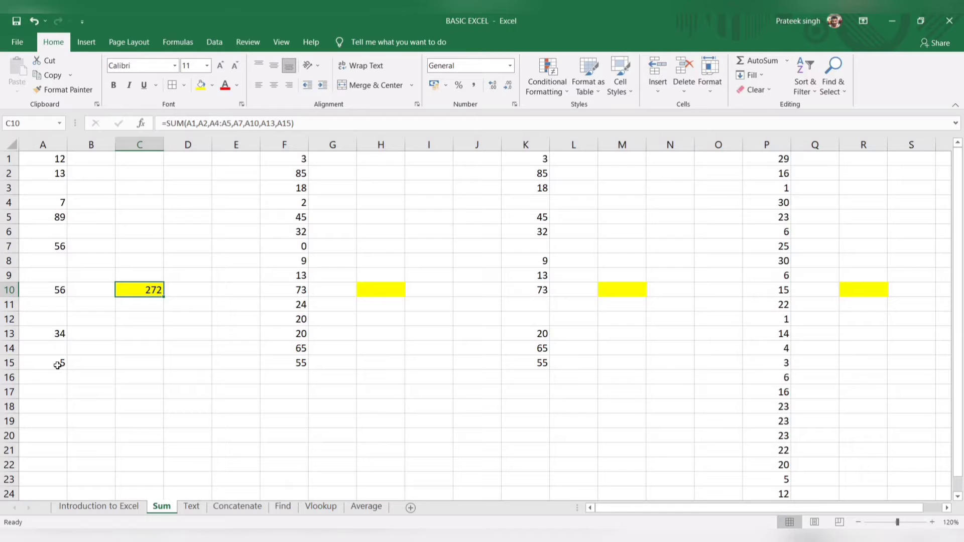
- Enter 3 in cell A8 and inspect the formula in C10 to see whether it covers that cell
left_click(41, 263)
type("3")
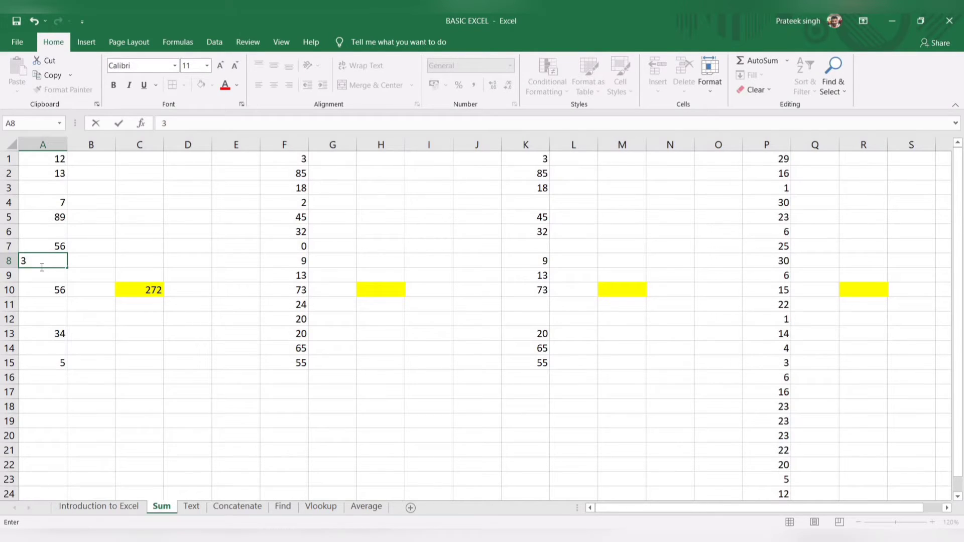
key("Return")
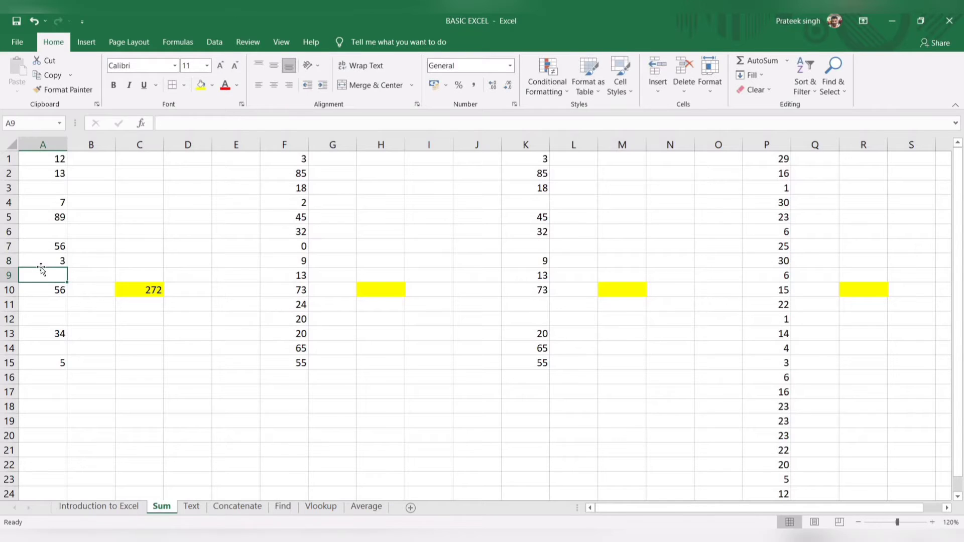
left_click(149, 290)
left_click(234, 123)
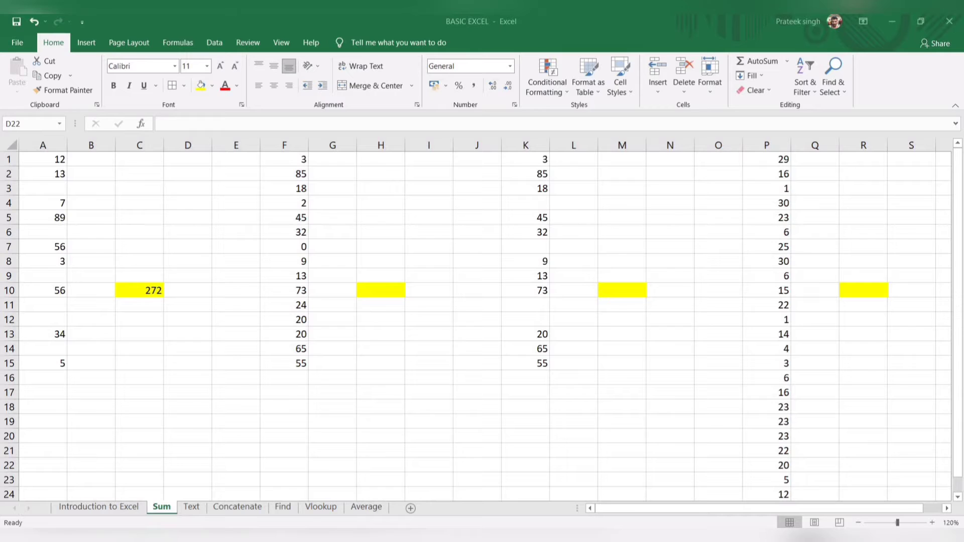
- Switch to the Text sheet
left_click(190, 507)
left_click(190, 508)
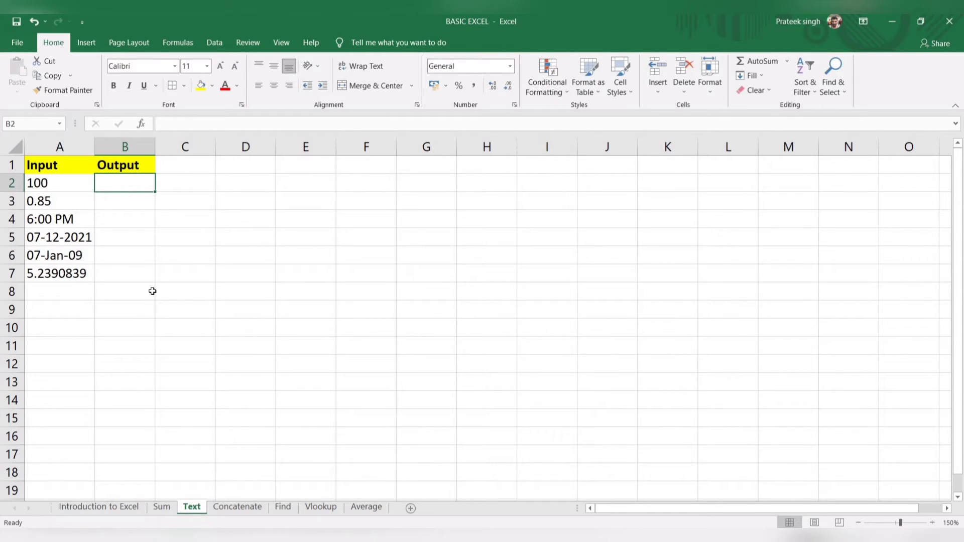
- Enter the formula =TEXT(A2,"$00") in cell B2 to show the value of A2 as a dollar amount
type("=text")
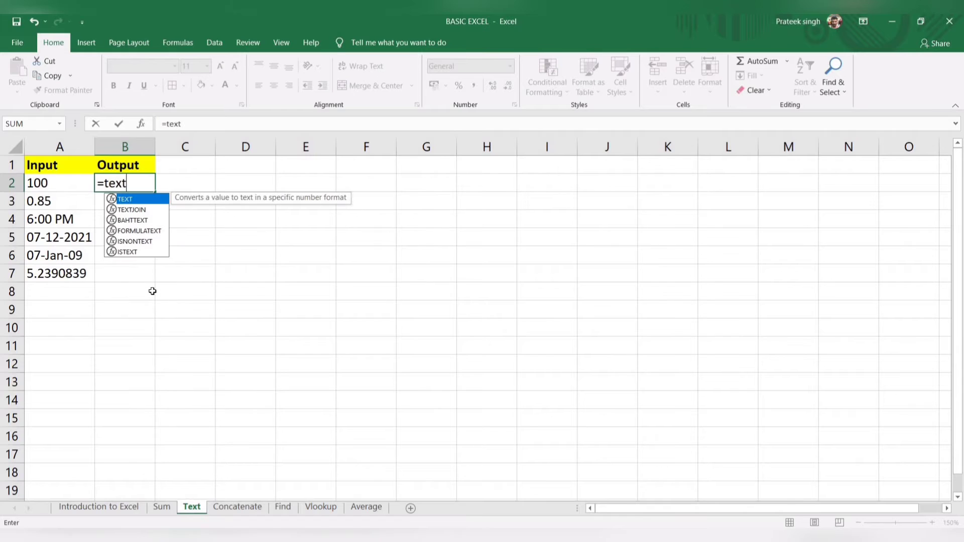
key("Tab")
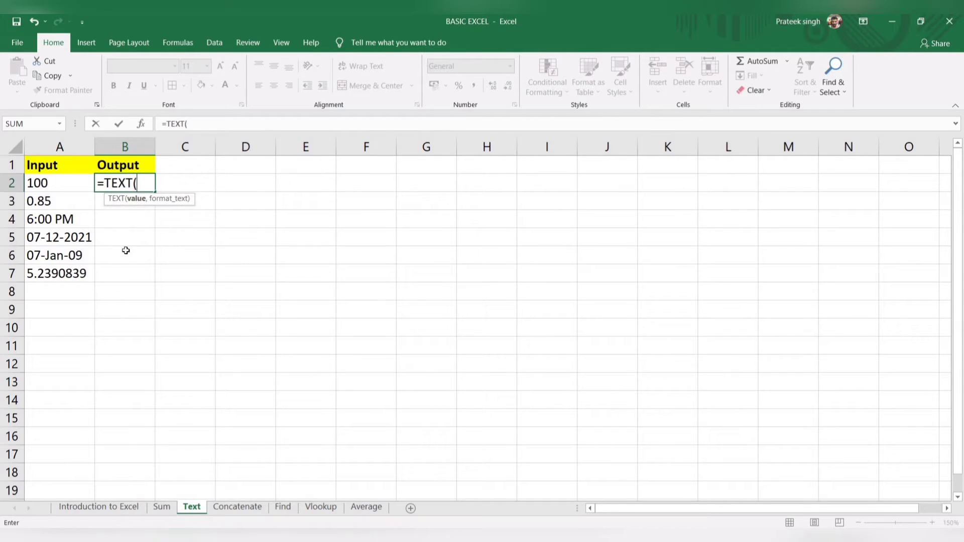
left_click(68, 184)
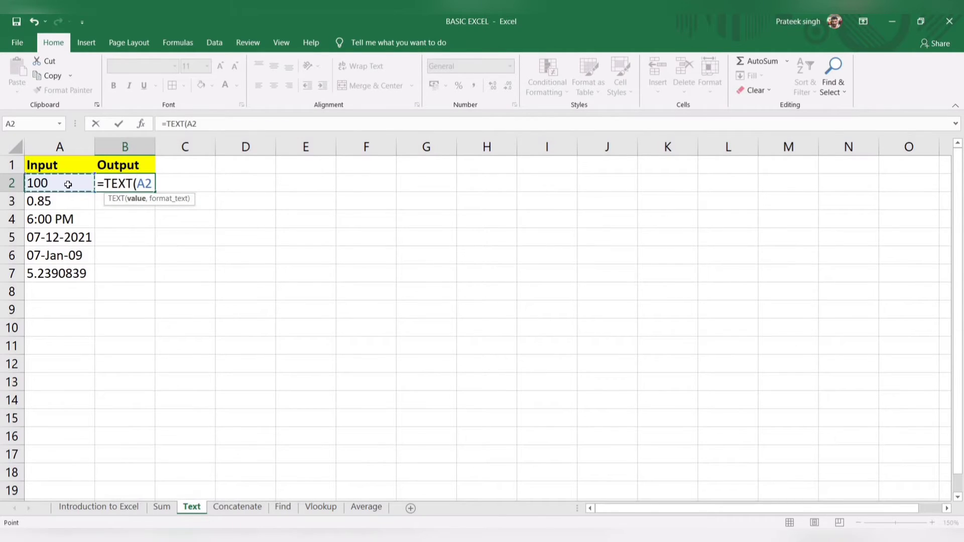
type(",")
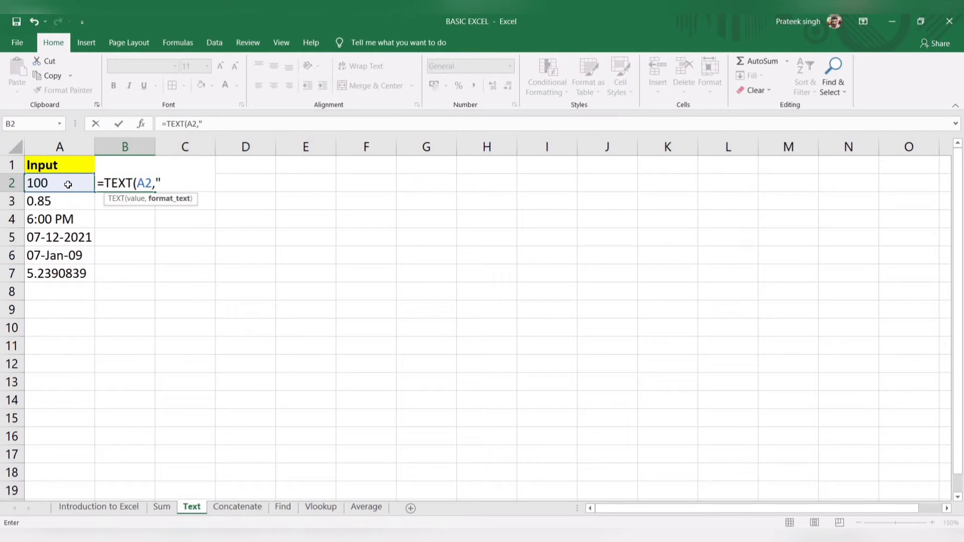
type("$00\")")
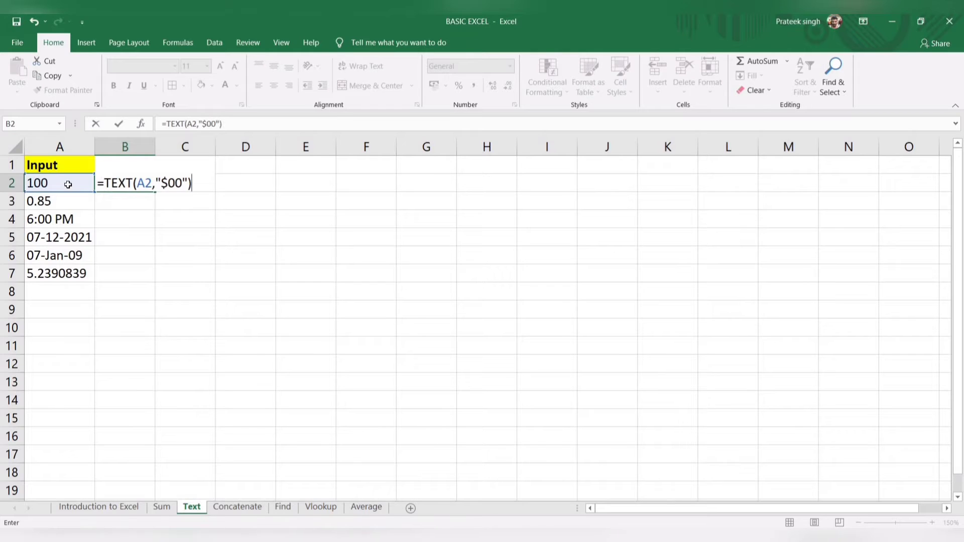
key("Return")
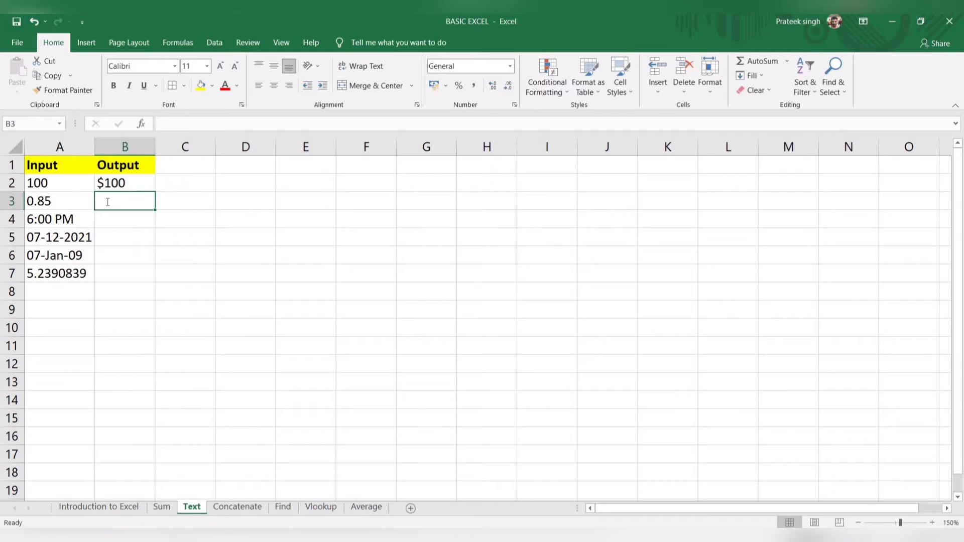
- Enter the formula =TEXT(A3,"00%") in cell B3 to show the value of A3 as a percentage
type("=text")
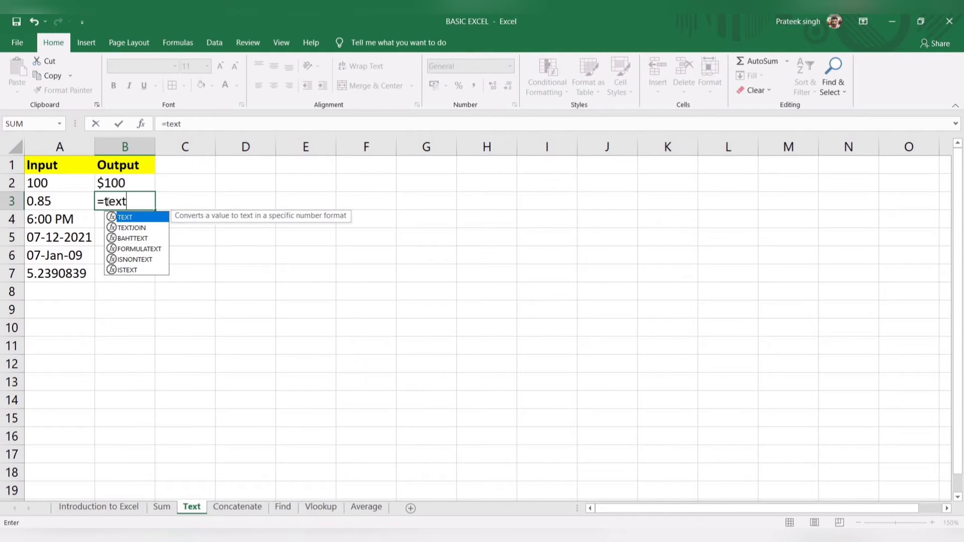
key("Tab")
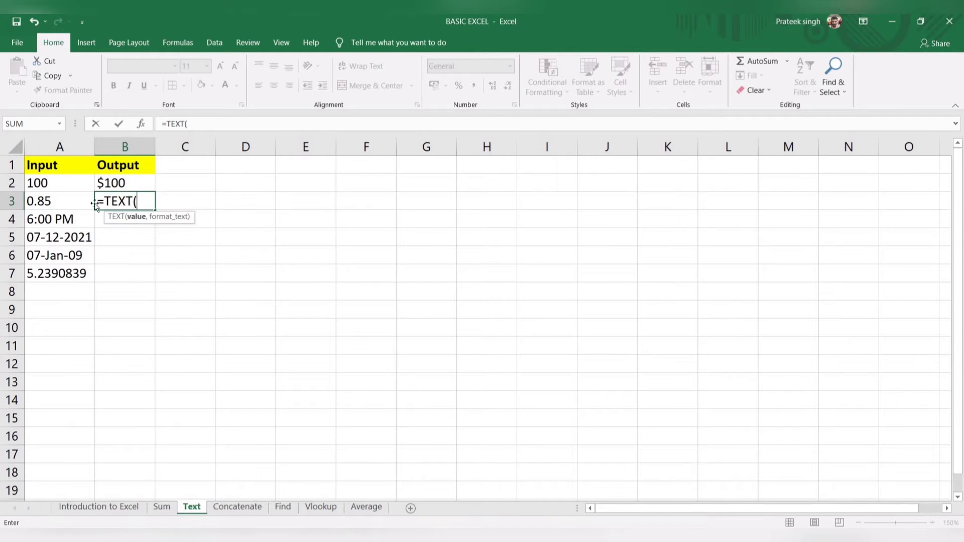
left_click(65, 204)
type(",")
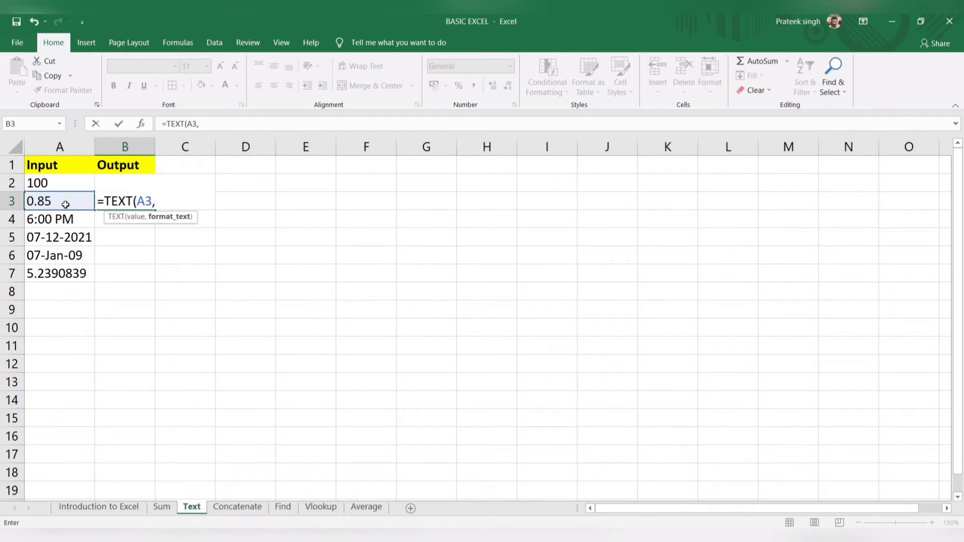
type("\"00%\")")
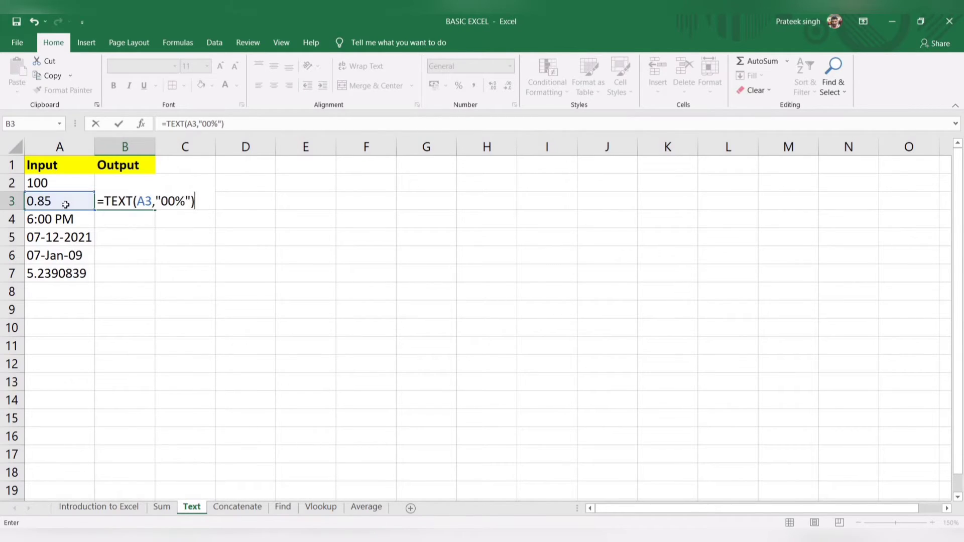
key("Return")
key("Up")
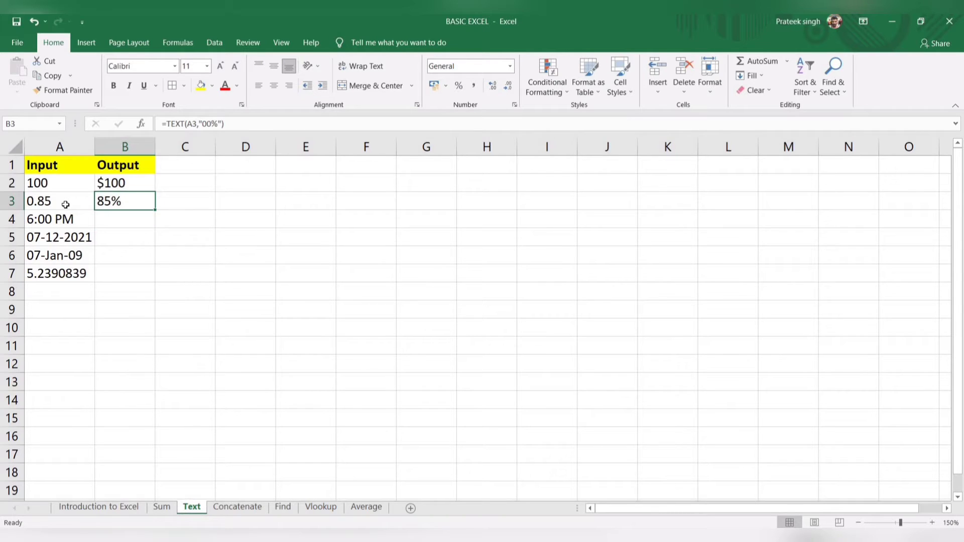
- Enter the formula =TEXT(A4,"hh:mm") in cell B4 to convert the time in A4 to hours and minutes
key("Down")
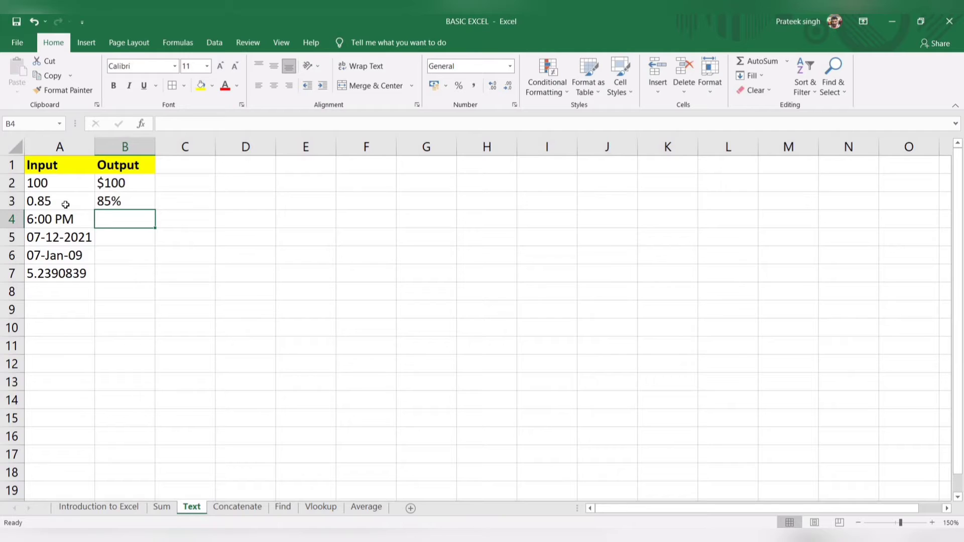
type("=text")
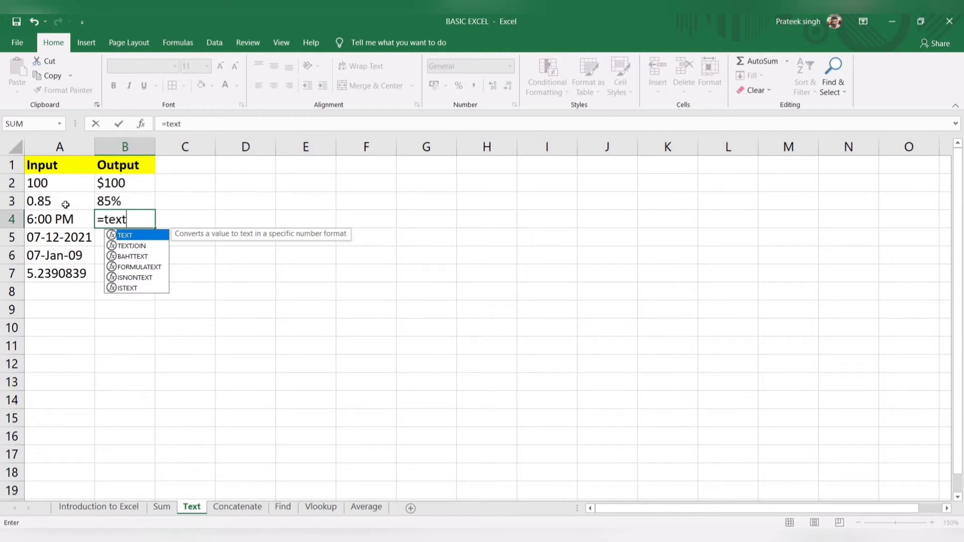
key("Tab")
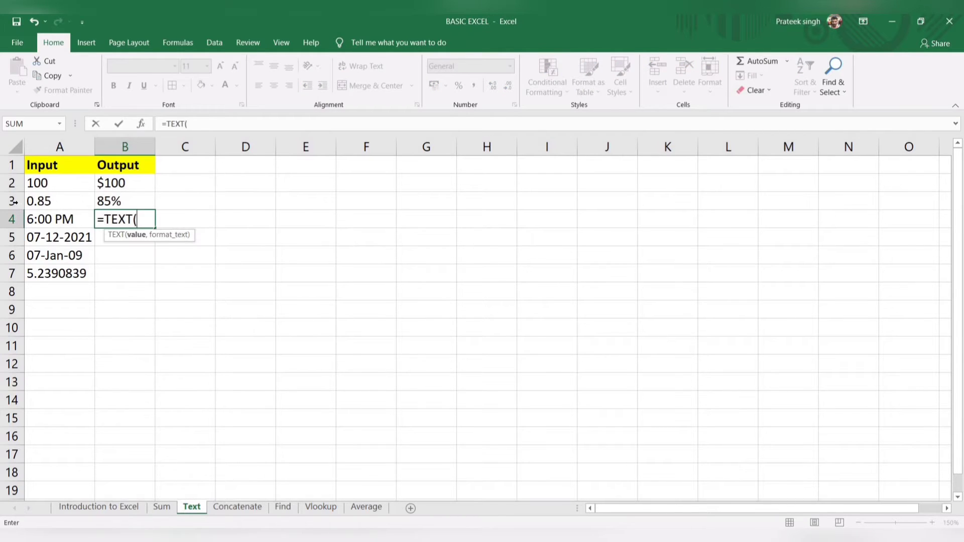
left_click(40, 220)
type(",")
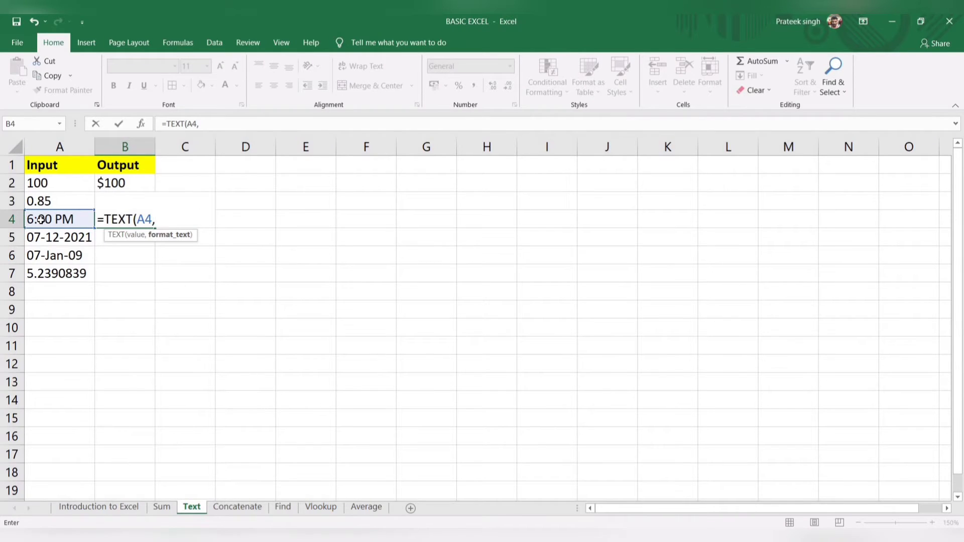
type(":")
key("BackSpace")
type("\"hh:mm\")")
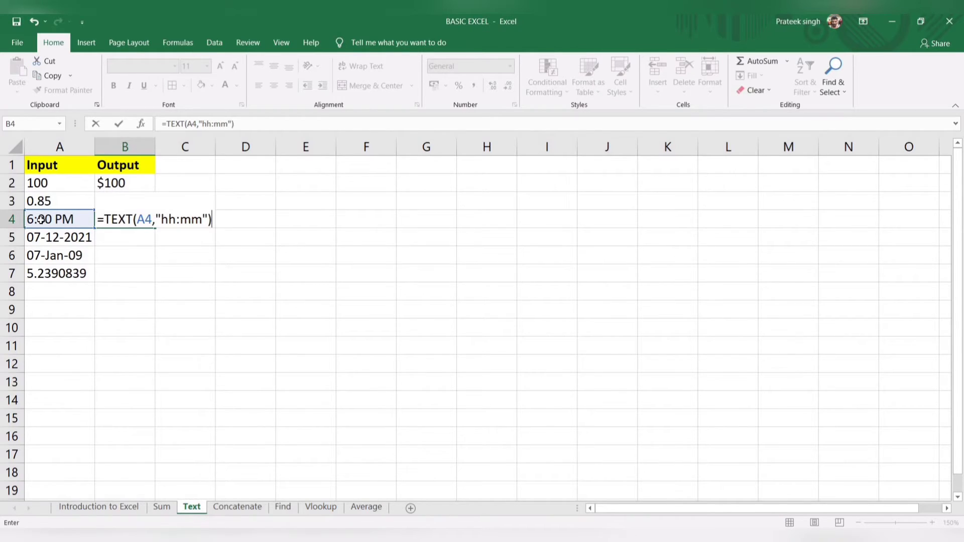
key("Return")
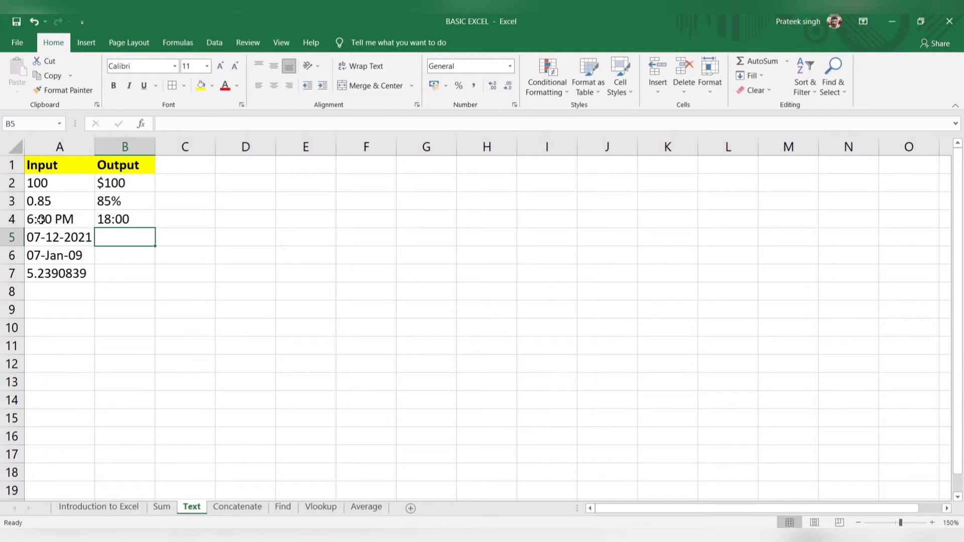
- Enter the formula =TEXT(A5,"mm/dd/yyyy") in cell B5 to put the month of the A5 date first
type("=text")
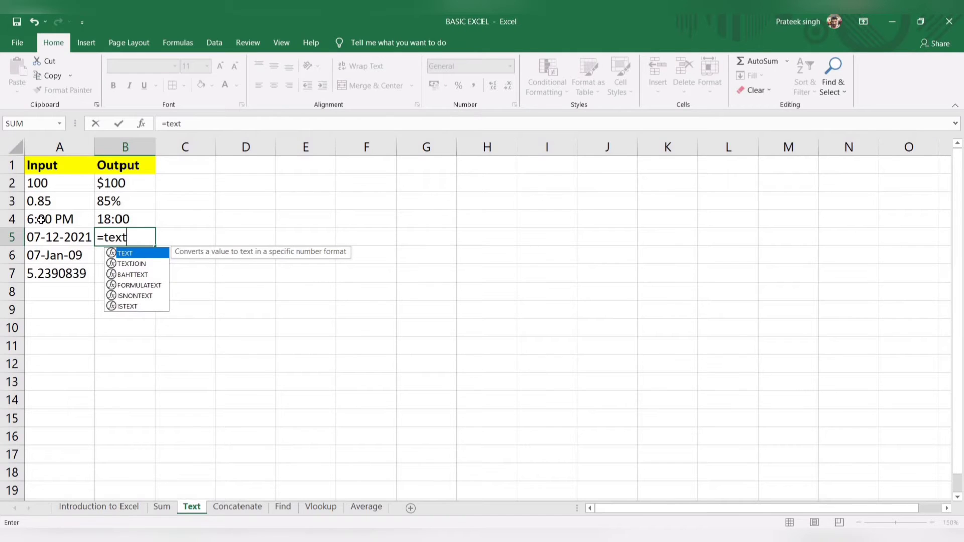
key("Tab")
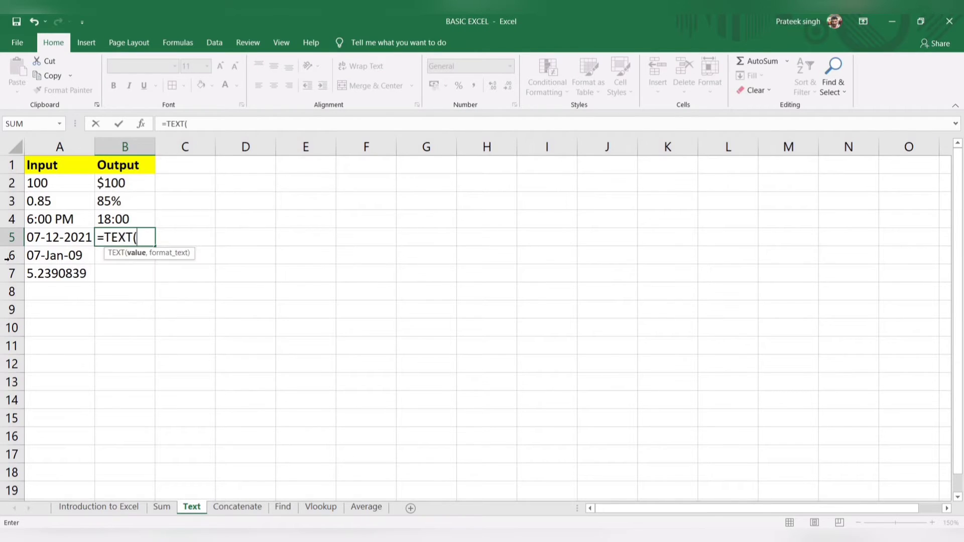
left_click(60, 238)
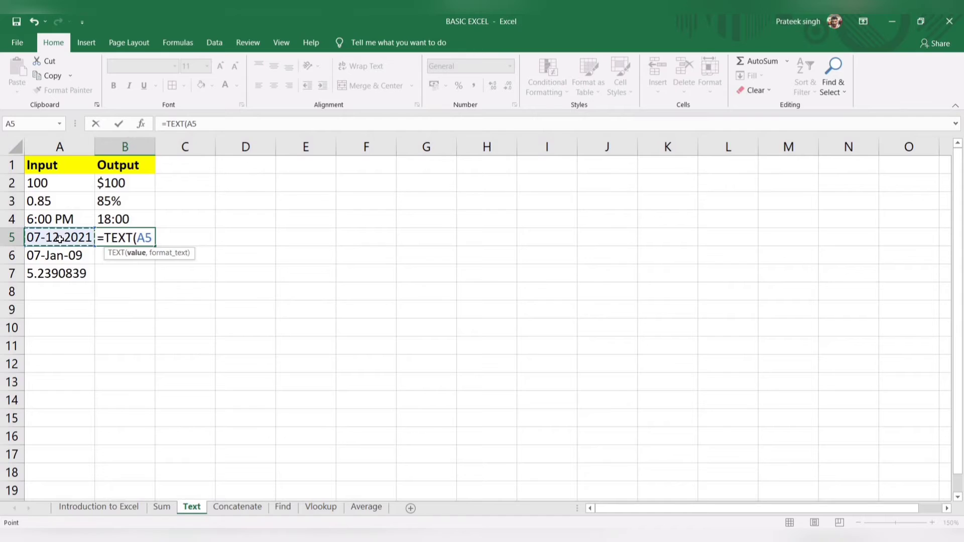
type(",")
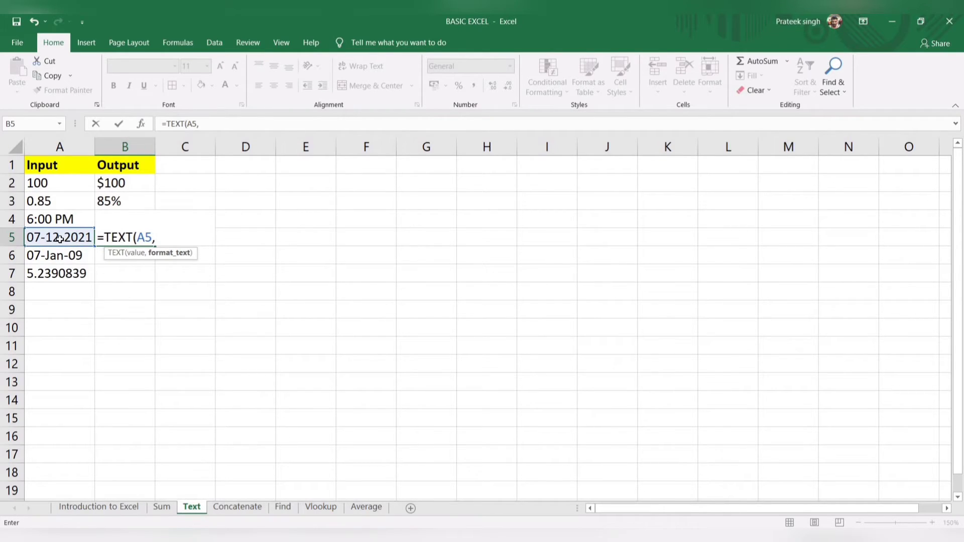
type("\"mm/dd/")
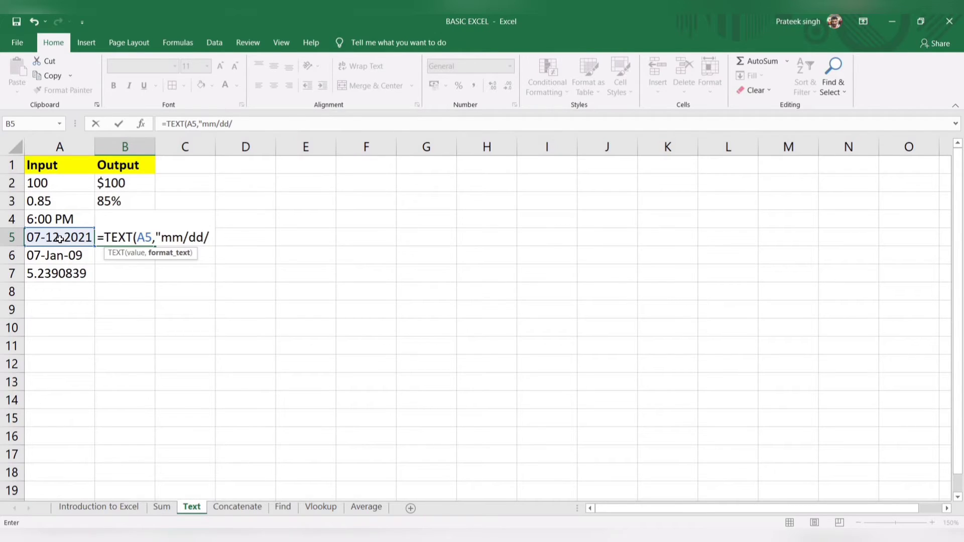
type("yyyy\")")
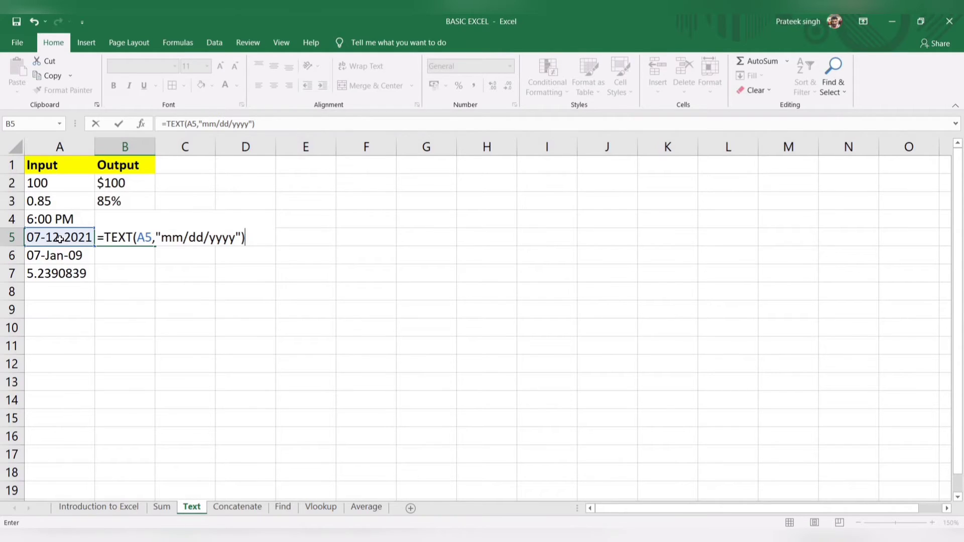
key("Return")
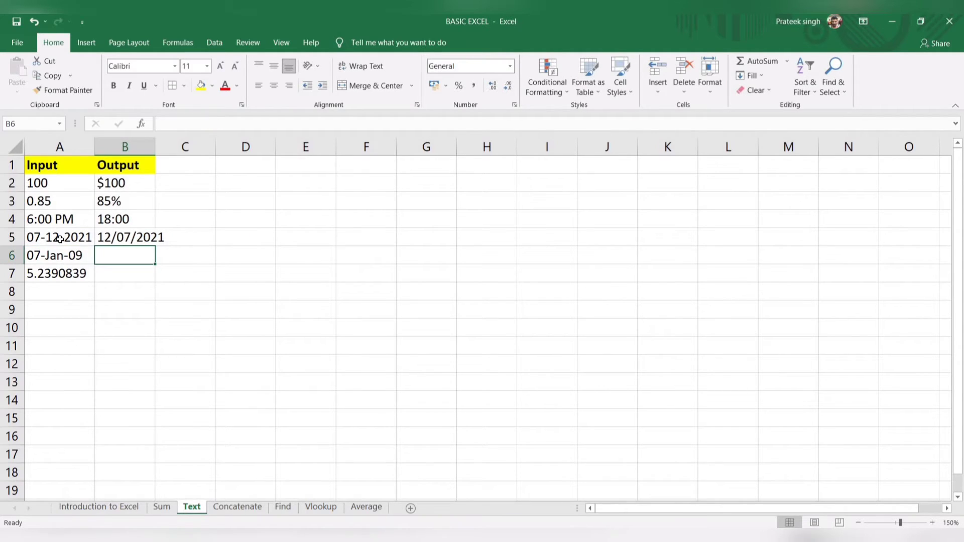
- Compare the date in A5 with the output in B5 and fit column B's width to its contents
key("Up")
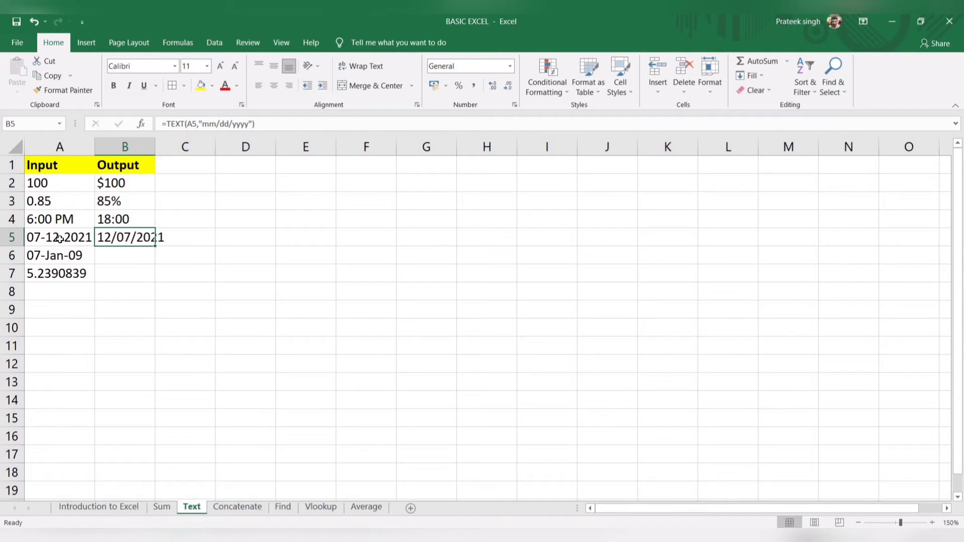
left_click(59, 239)
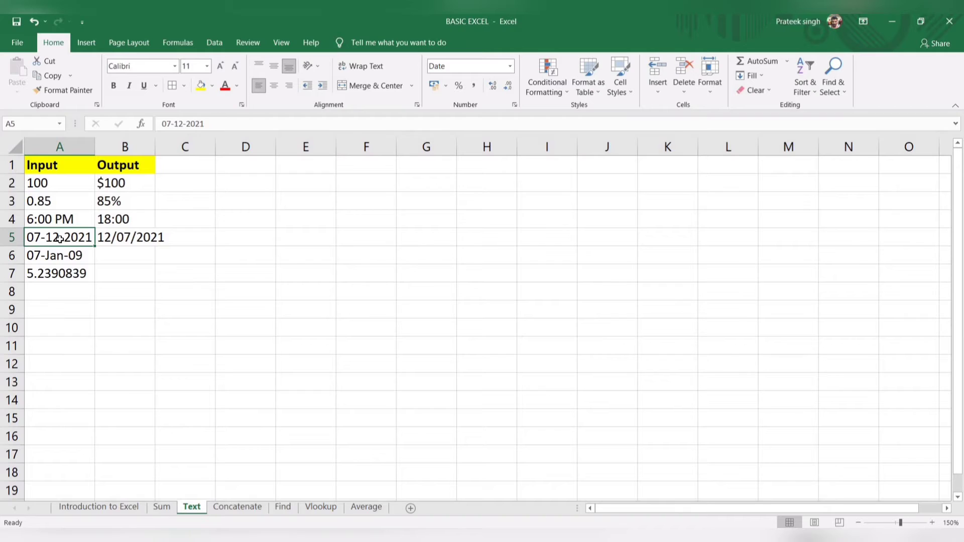
key("Right")
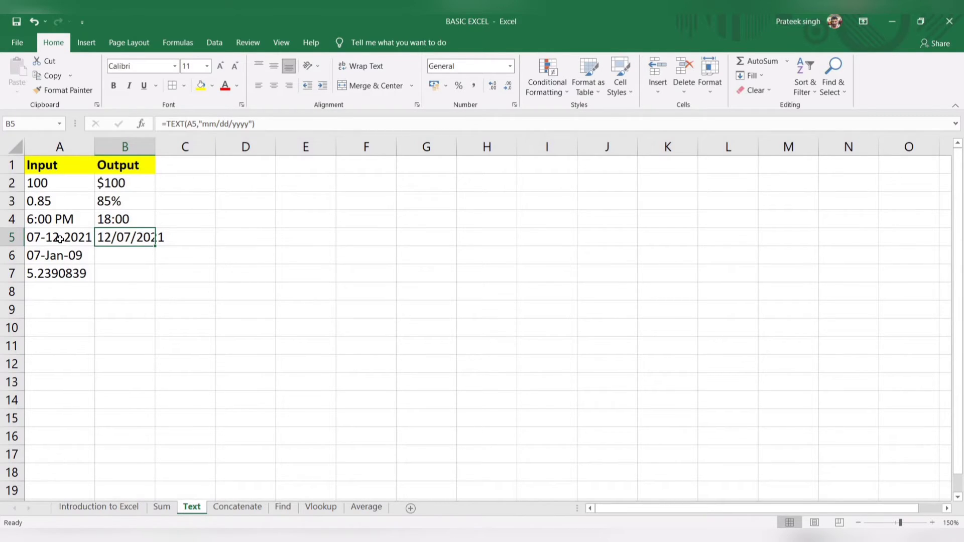
double_click(155, 146)
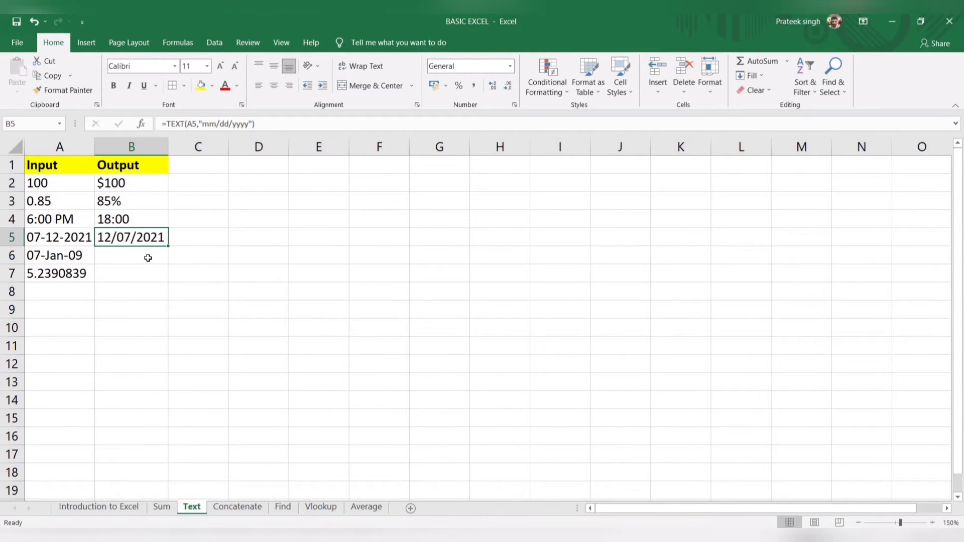
- Enter the formula =TEXT(A6,"mmm,yyyy") in cell B6 to show only the month and year of the A6 date
left_click(148, 258)
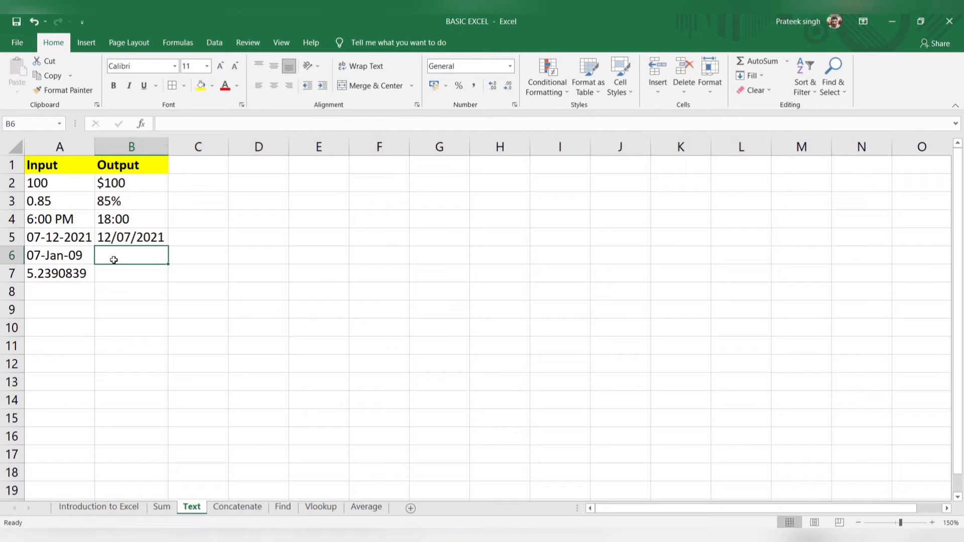
left_click(68, 257)
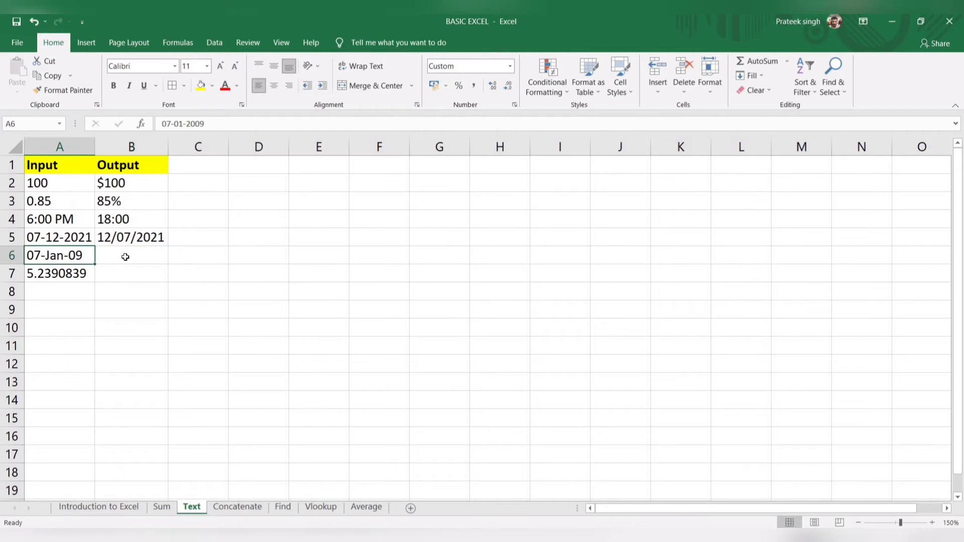
left_click(125, 257)
type("=")
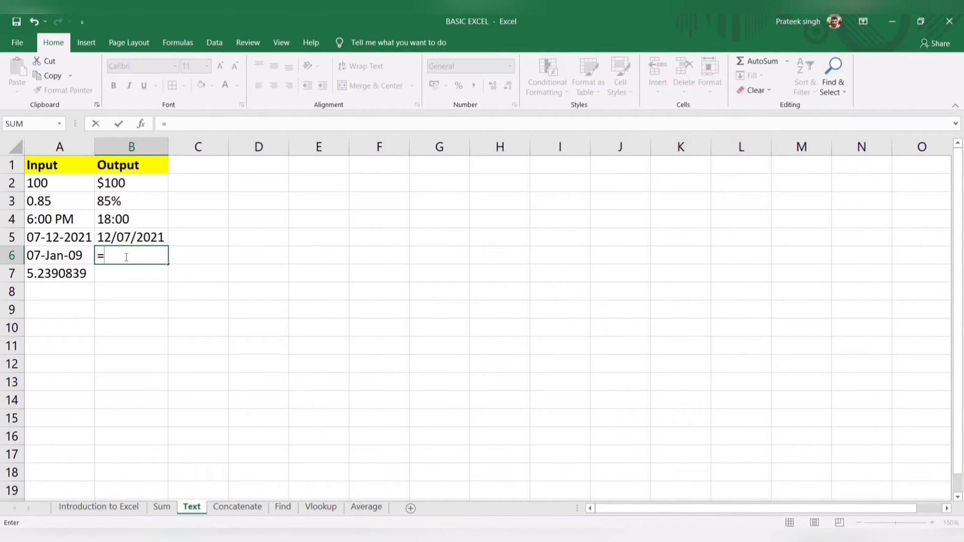
type("text")
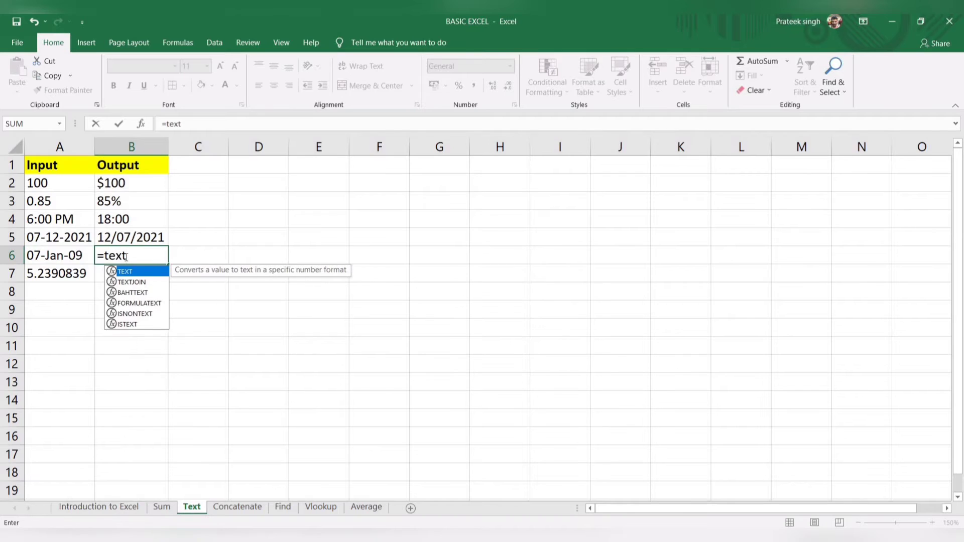
key("Tab")
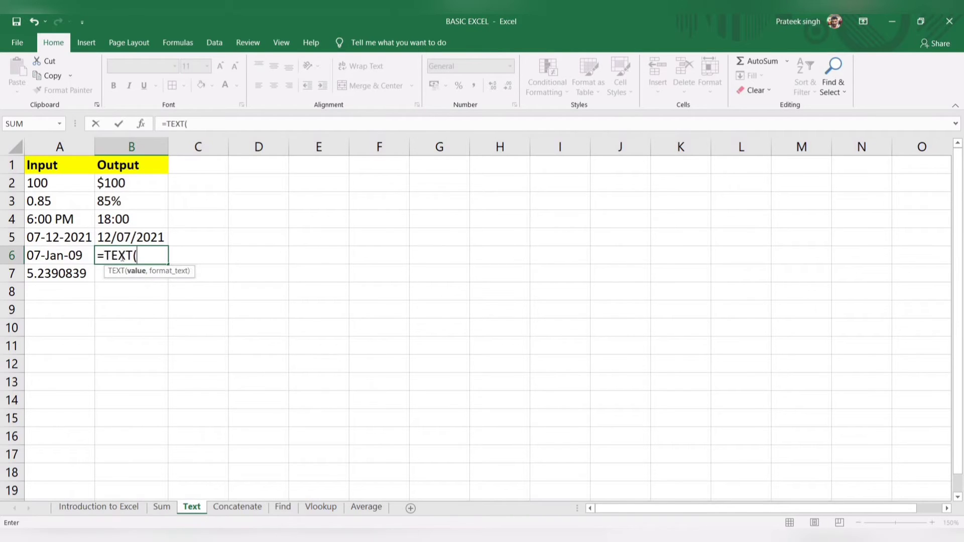
left_click(65, 256)
type(",")
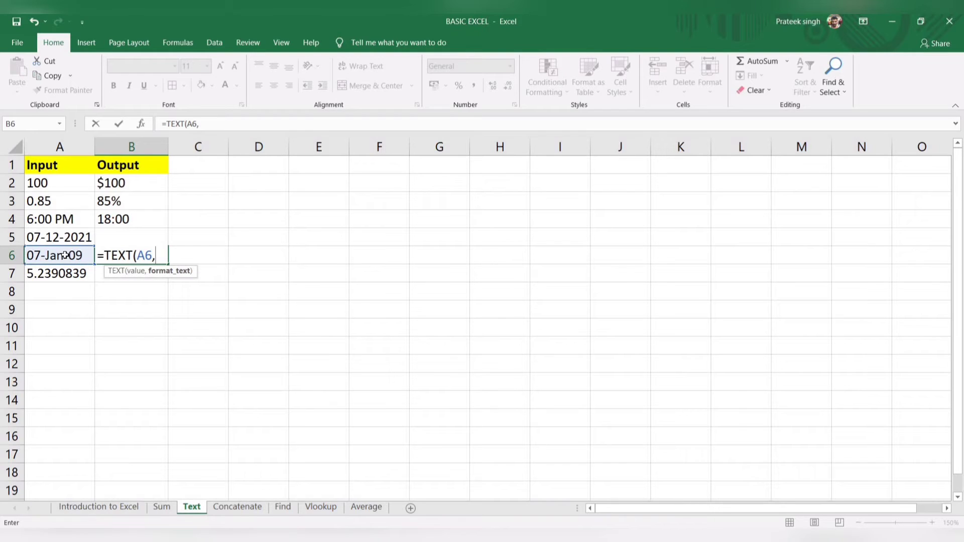
type("\"")
type("mmm")
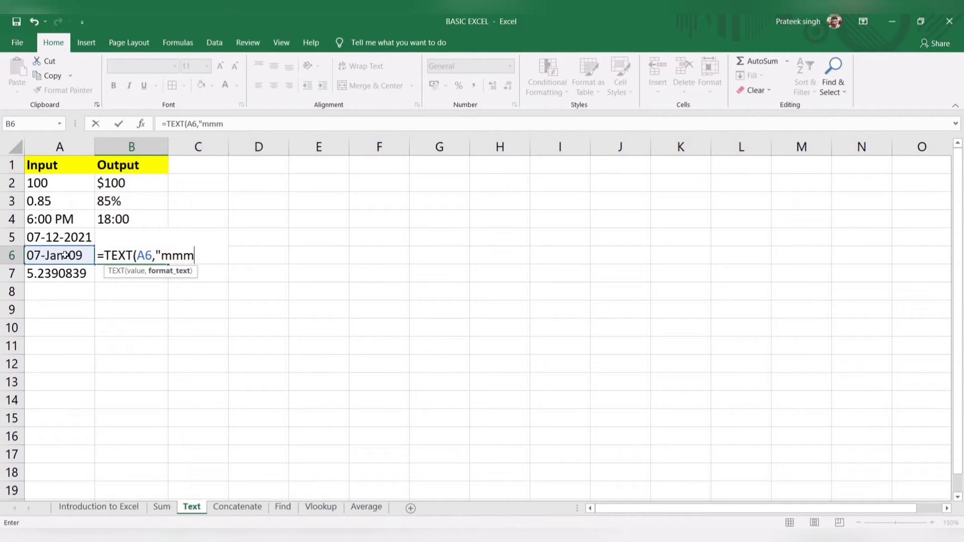
type(",yyyy\"")
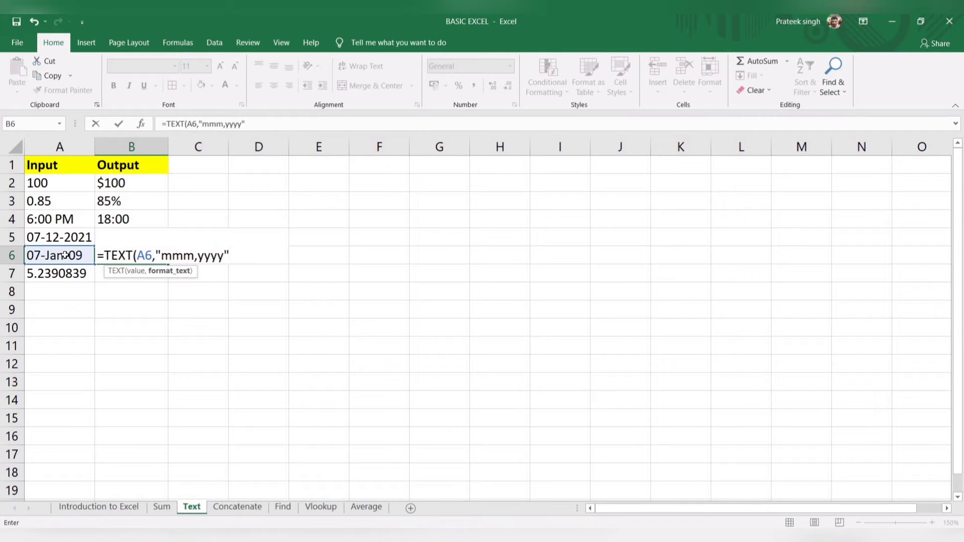
key("Return")
key("Up")
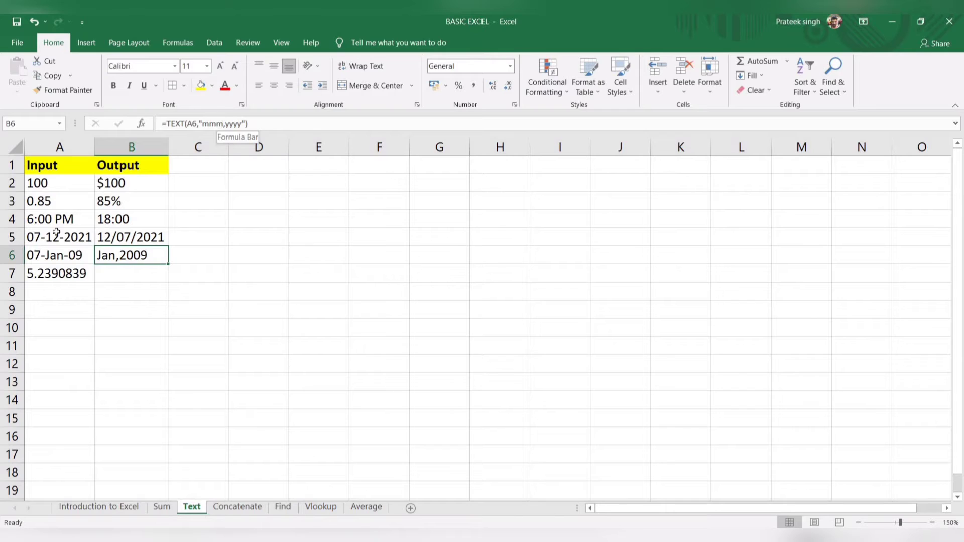
left_click(48, 251)
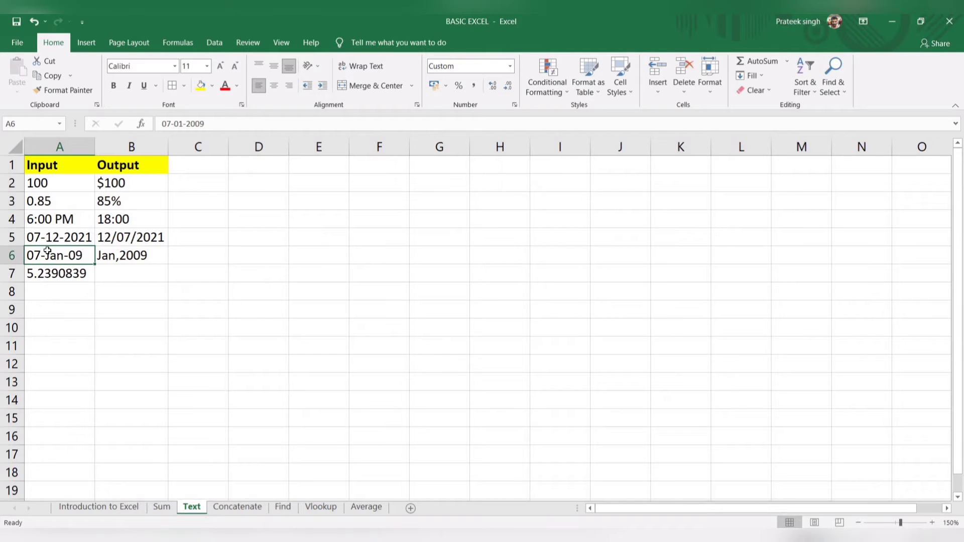
- Enter the formula =TEXT(A7,"0.00") in cell B7 to show the A7 number with two decimal places
left_click(145, 274)
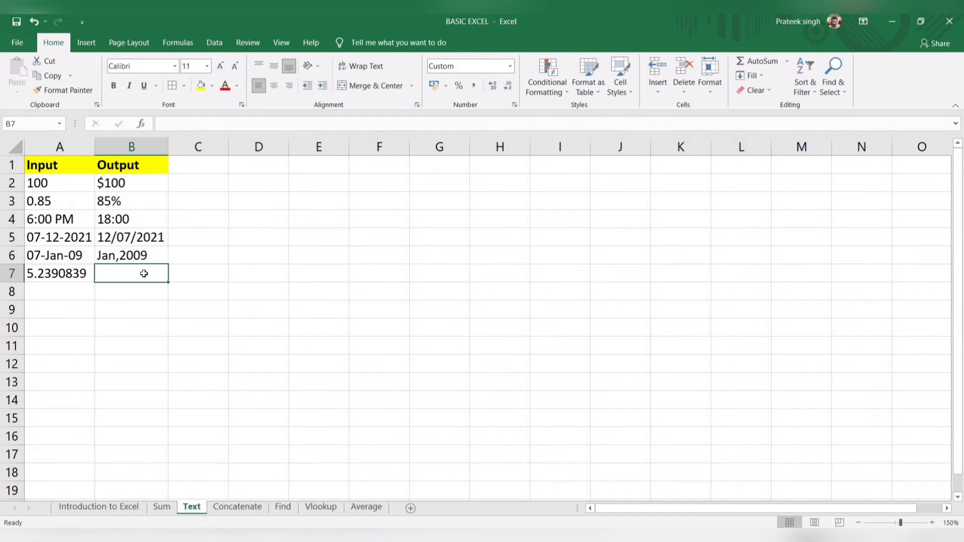
type("=text")
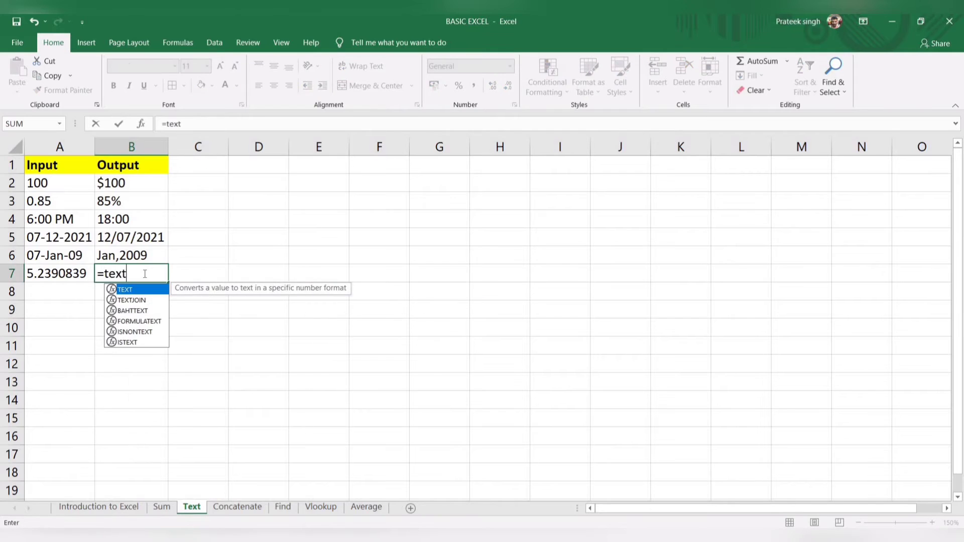
key("Tab")
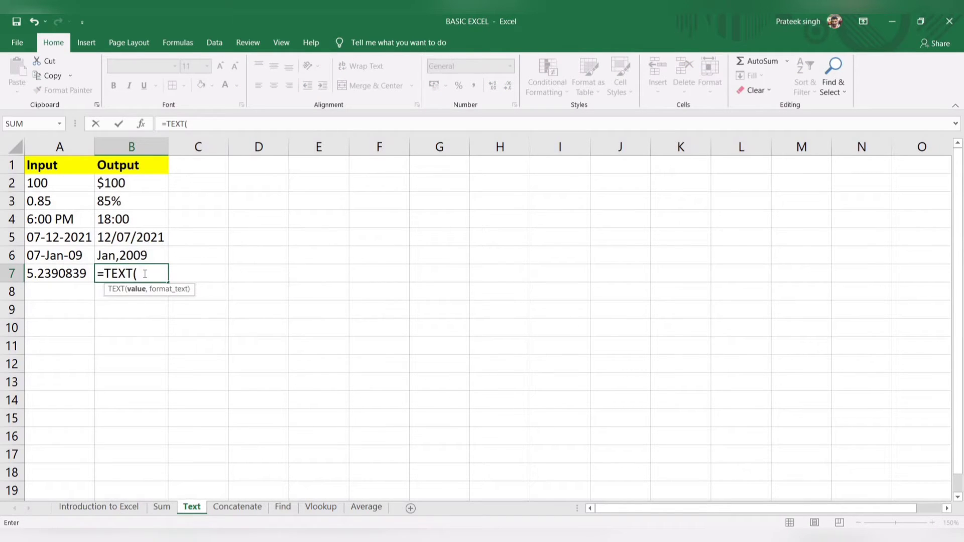
left_click(54, 274)
type(",")
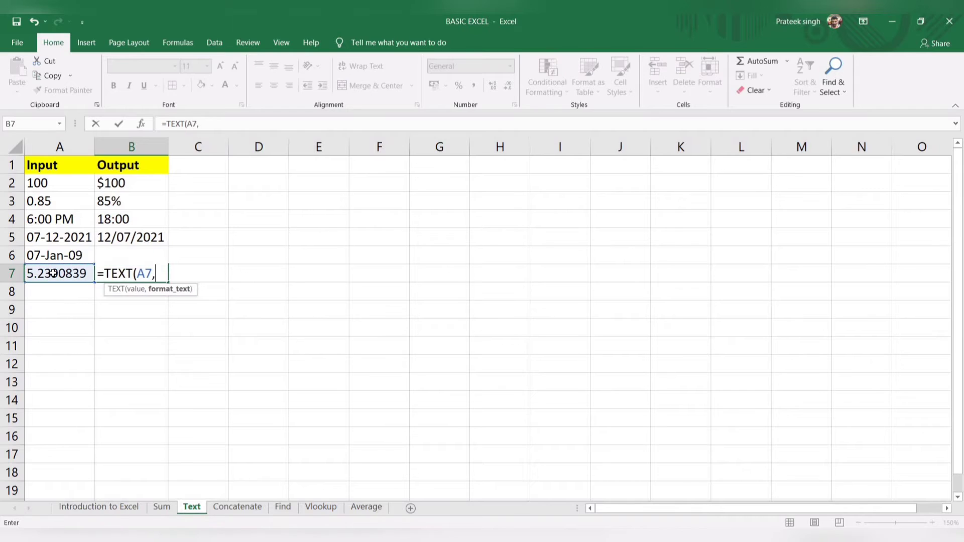
type("\"0.00\")")
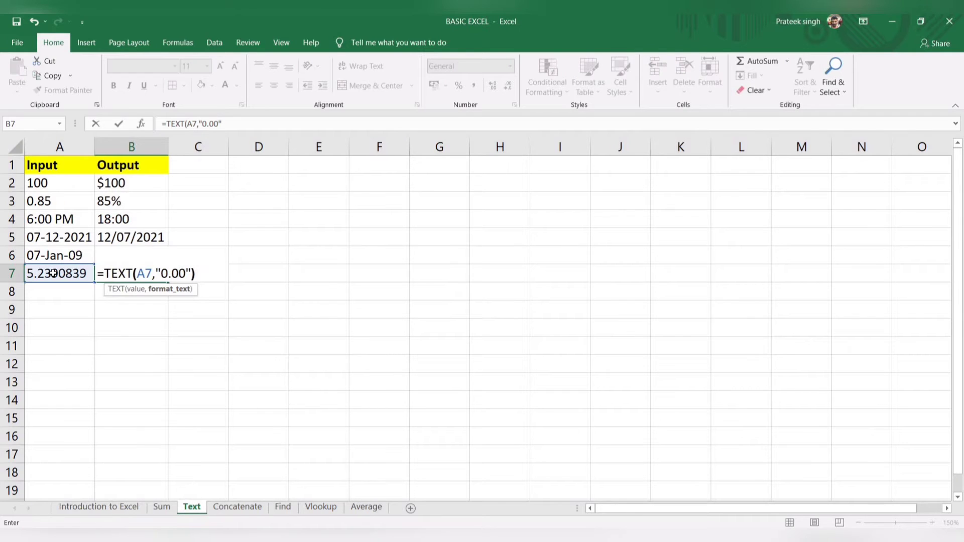
key("Return")
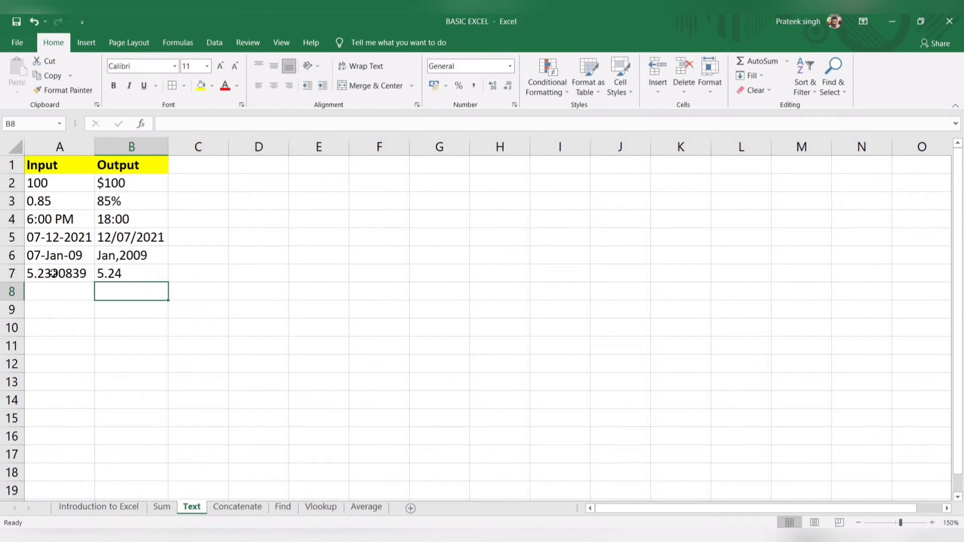
key("Up")
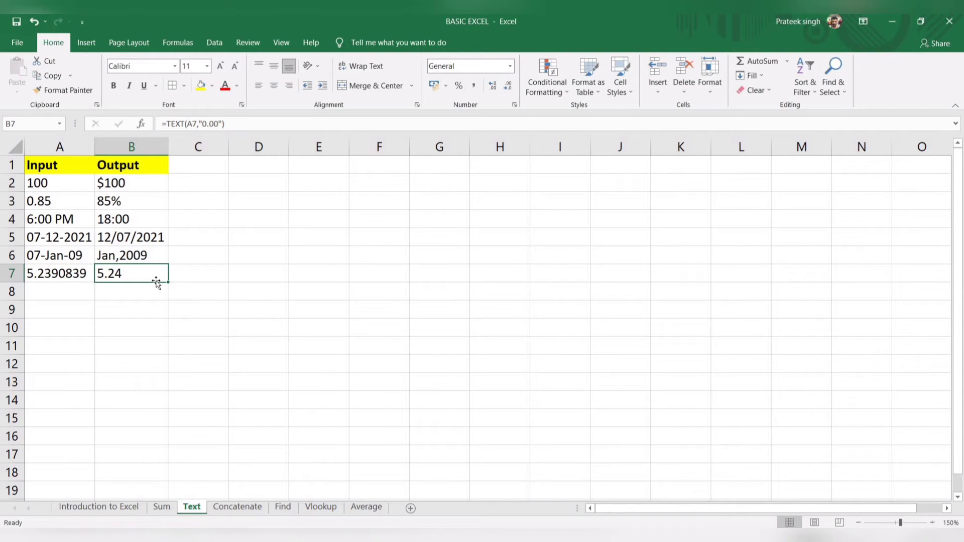
- On the Concatenate sheet, enter the formula =CONCATENATE(A2,B2) in cell C2 to join the first and last name
left_click(229, 509)
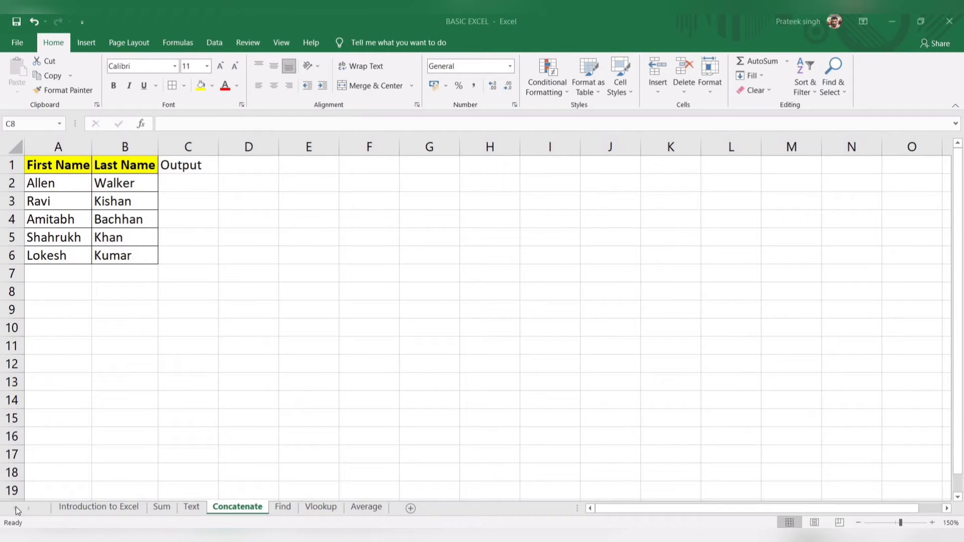
left_click(203, 186)
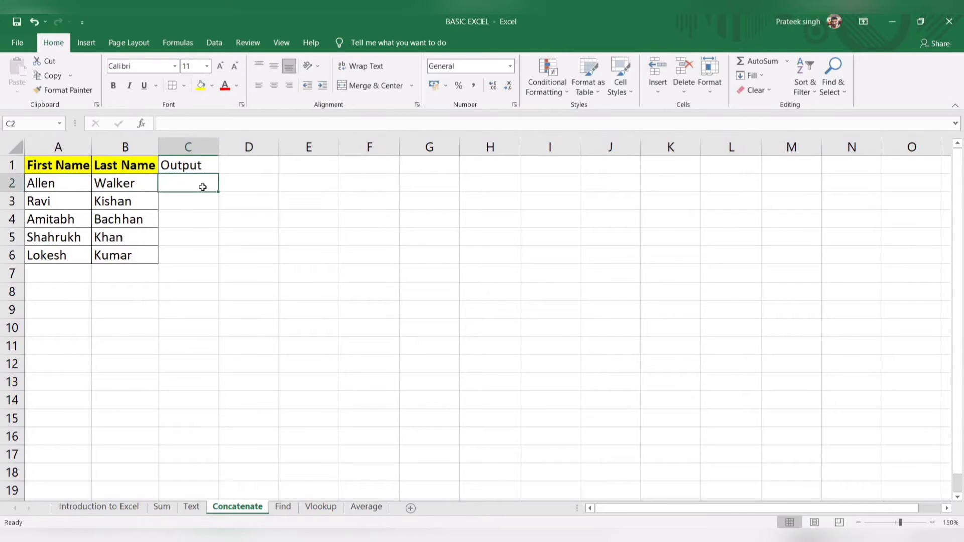
type("=")
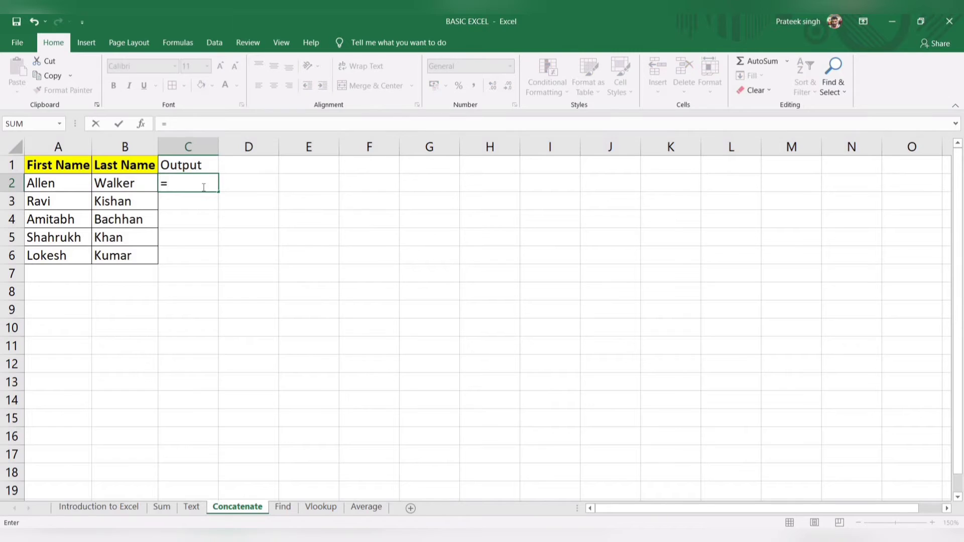
type("conc")
key("Down")
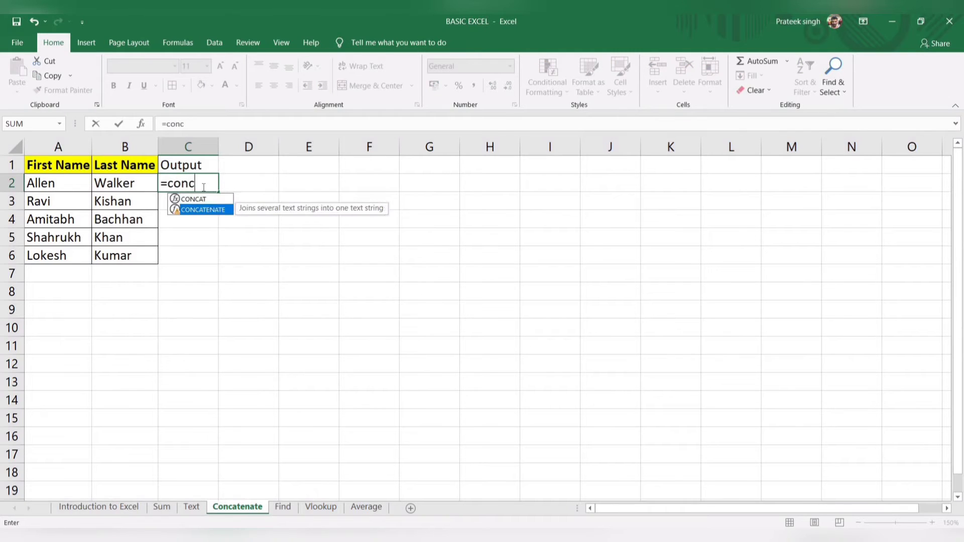
key("Tab")
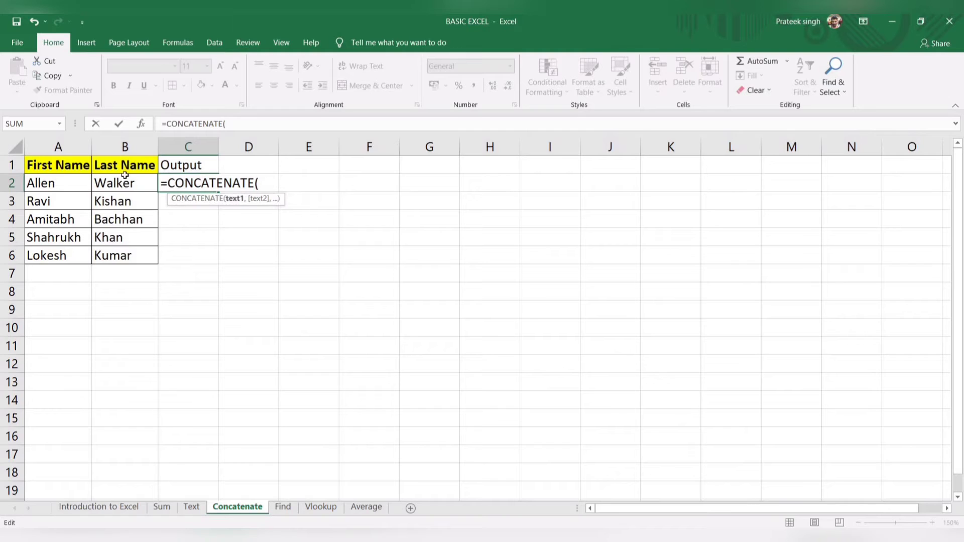
left_click(66, 181)
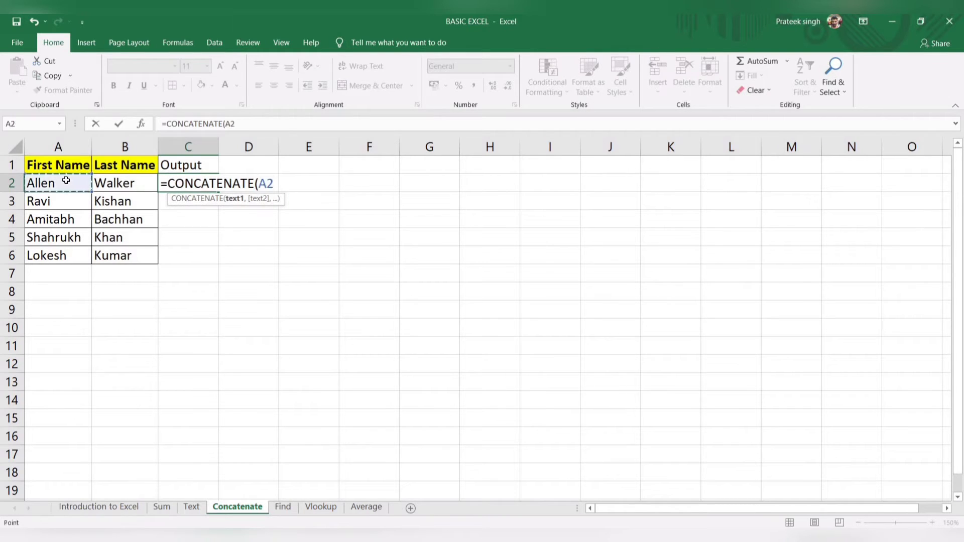
type(",")
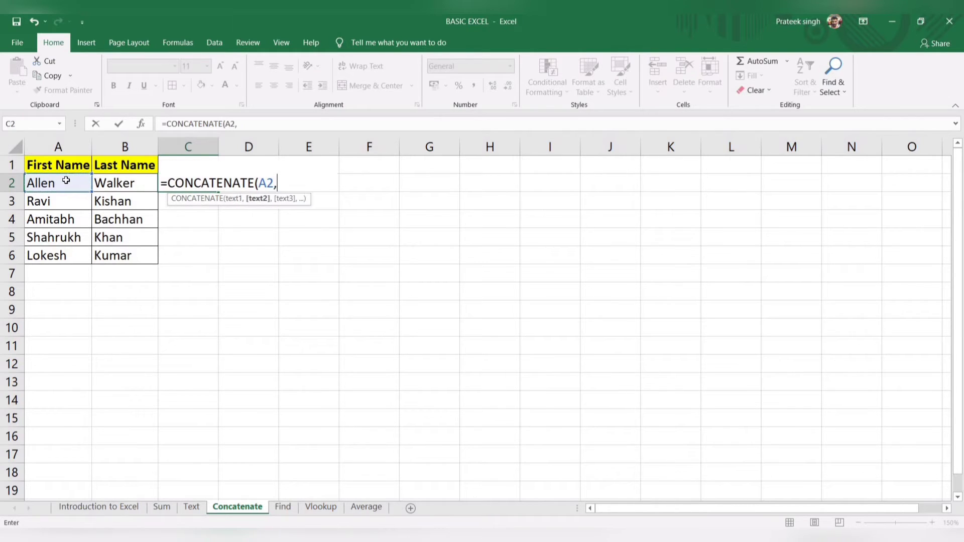
left_click(111, 185)
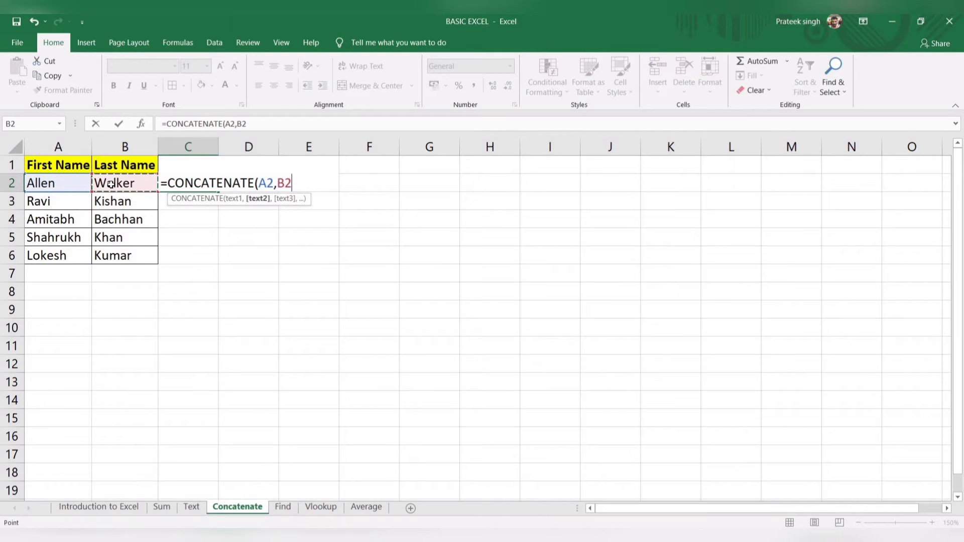
key("Return")
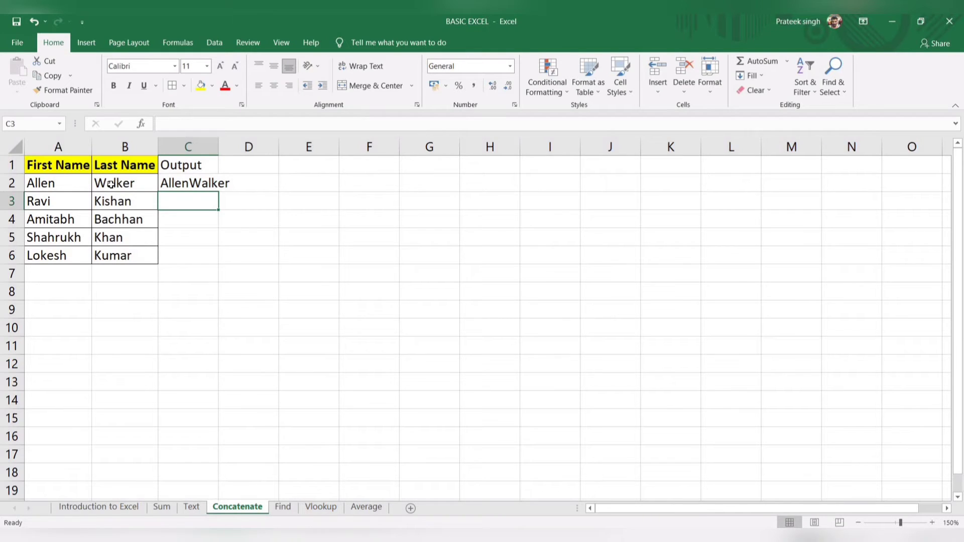
- Enter row 2's first and last name separated by a comma and space in cell F2, and fit column F's width to it
left_click(378, 186)
type("Al")
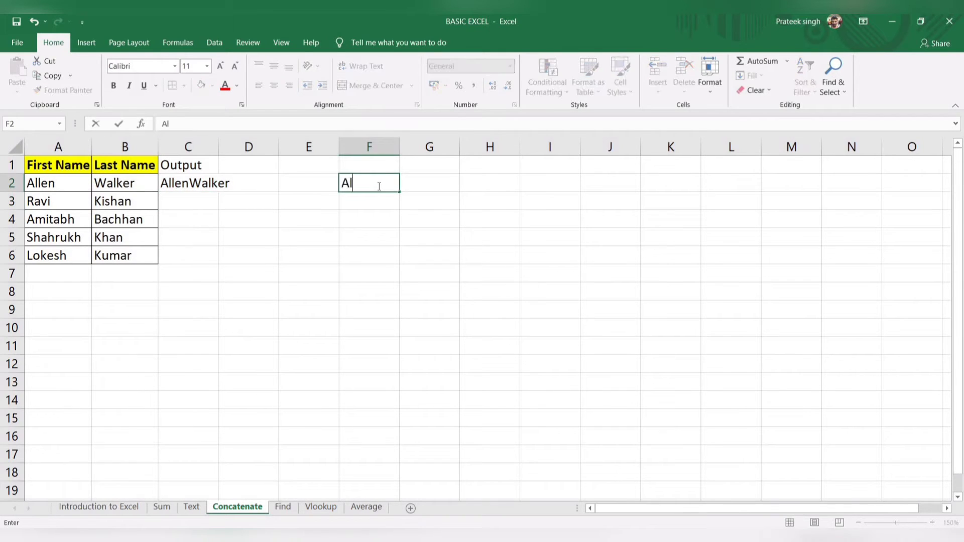
type("len, Walker")
key("Return")
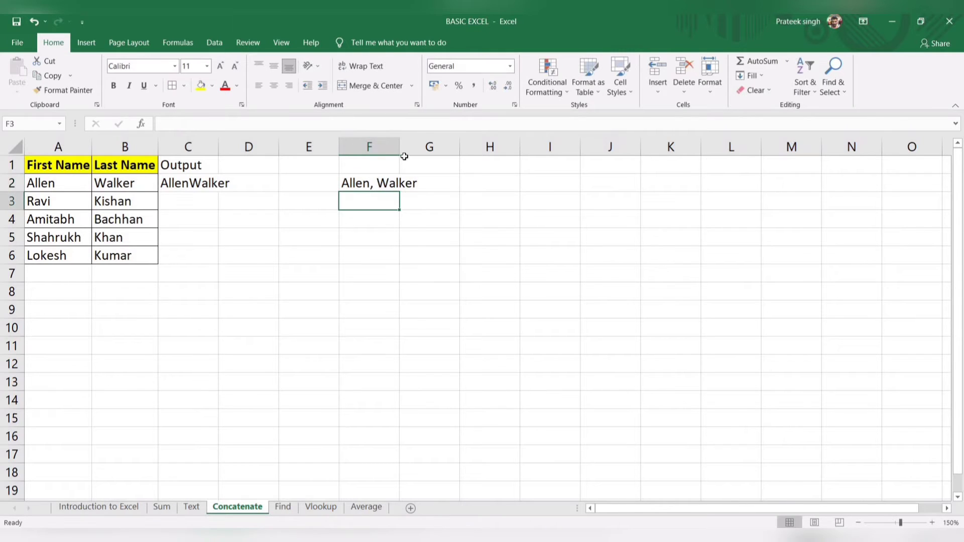
double_click(400, 149)
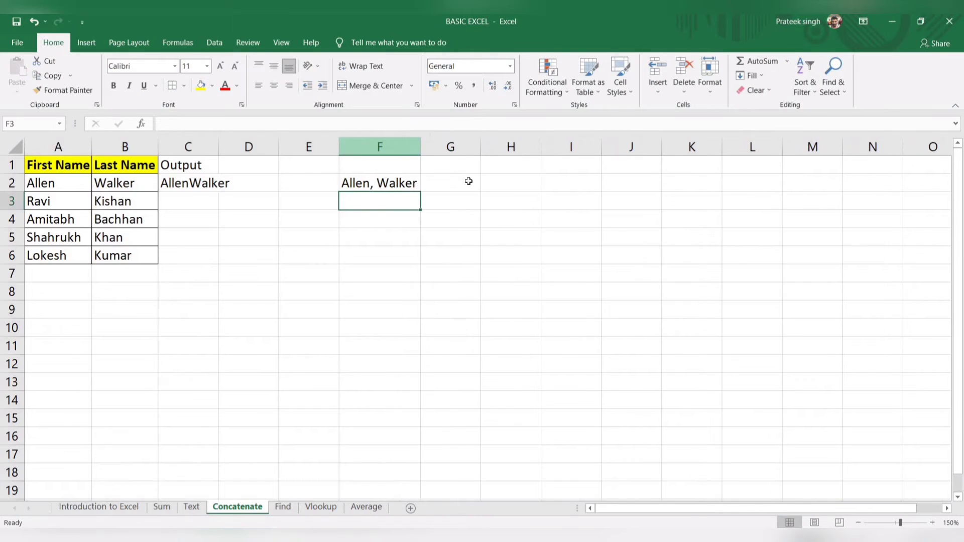
left_click(468, 181)
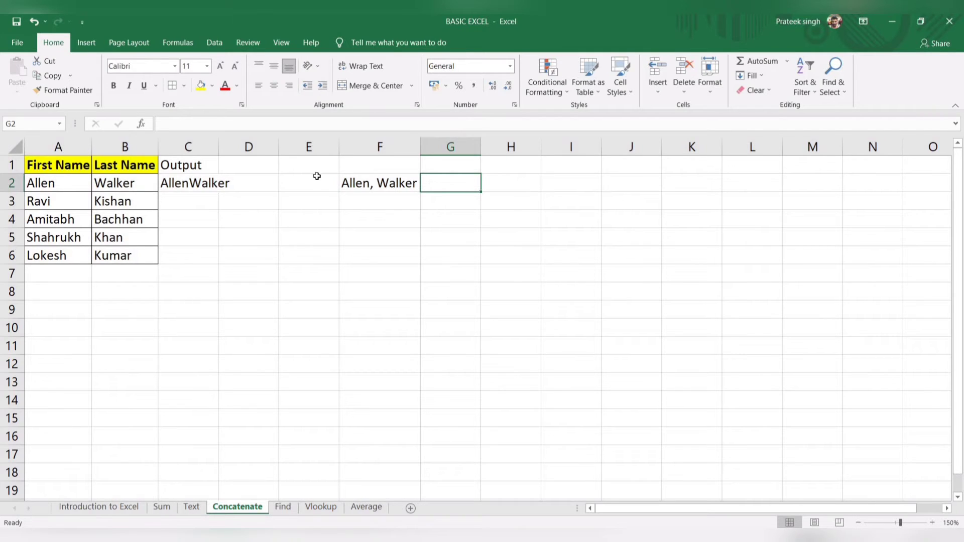
left_click(372, 186)
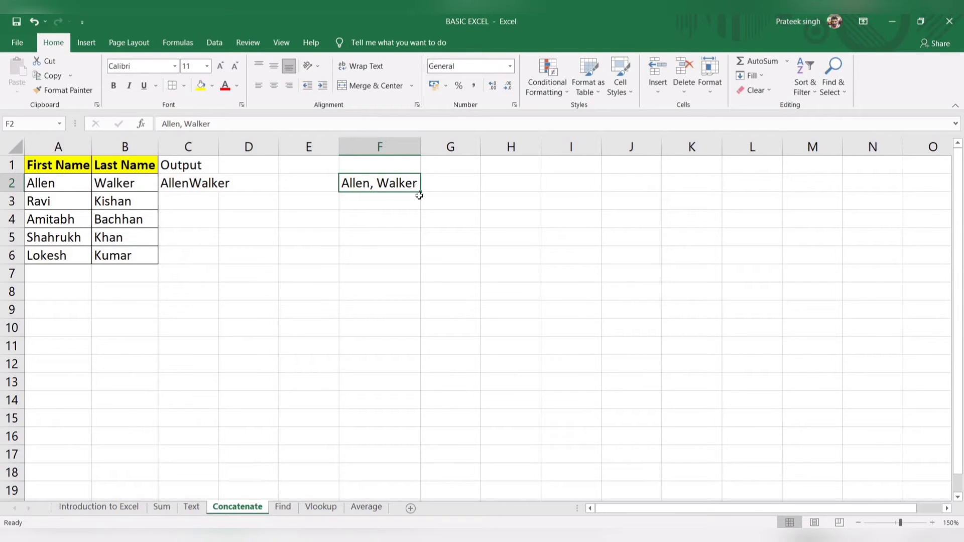
- Change the formula in cell C2 to =CONCATENATE(A2,", ",B2) so a comma and space separate the names
left_click(185, 186)
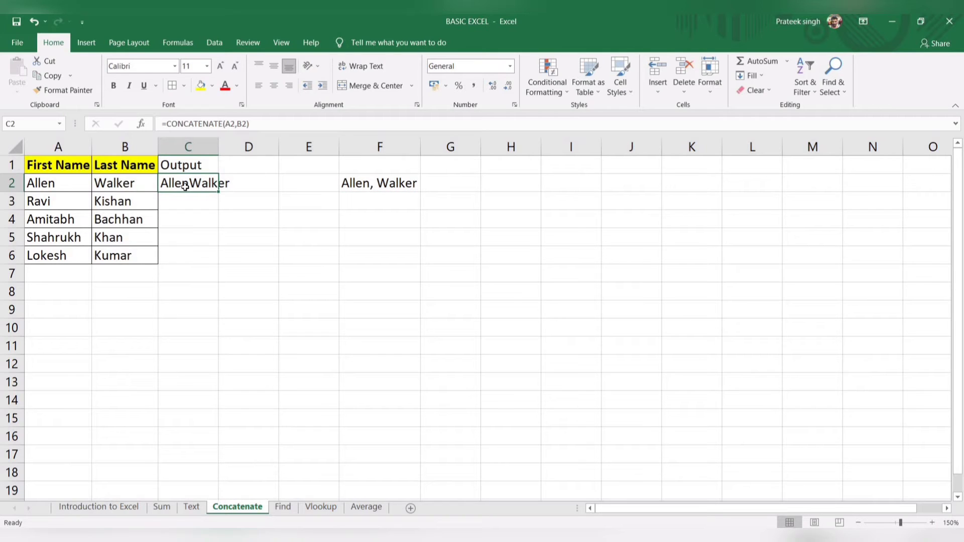
left_click(237, 126)
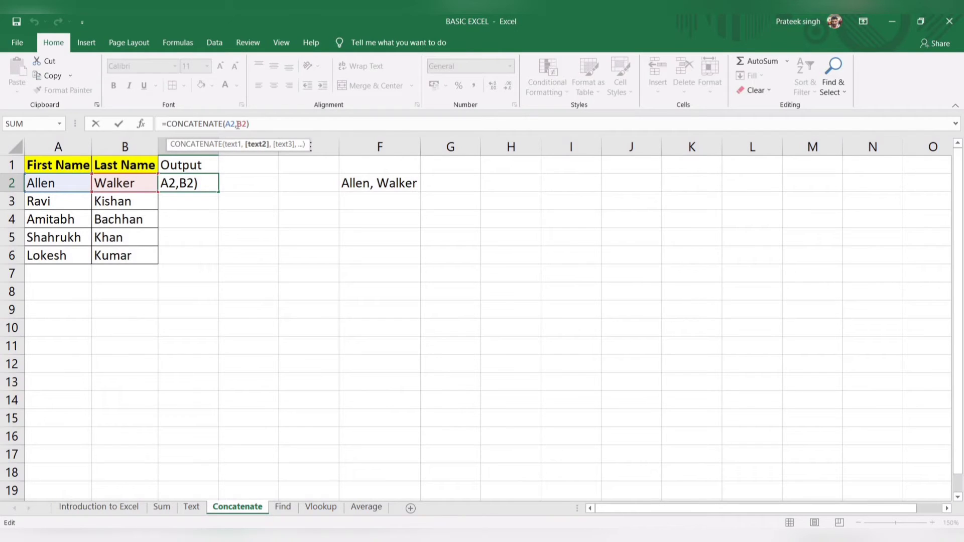
type("\"")
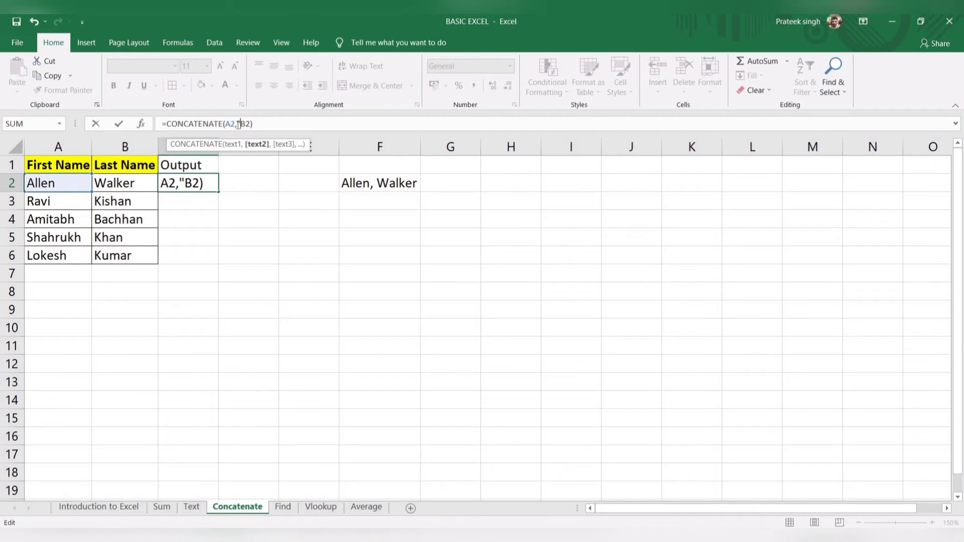
type(",")
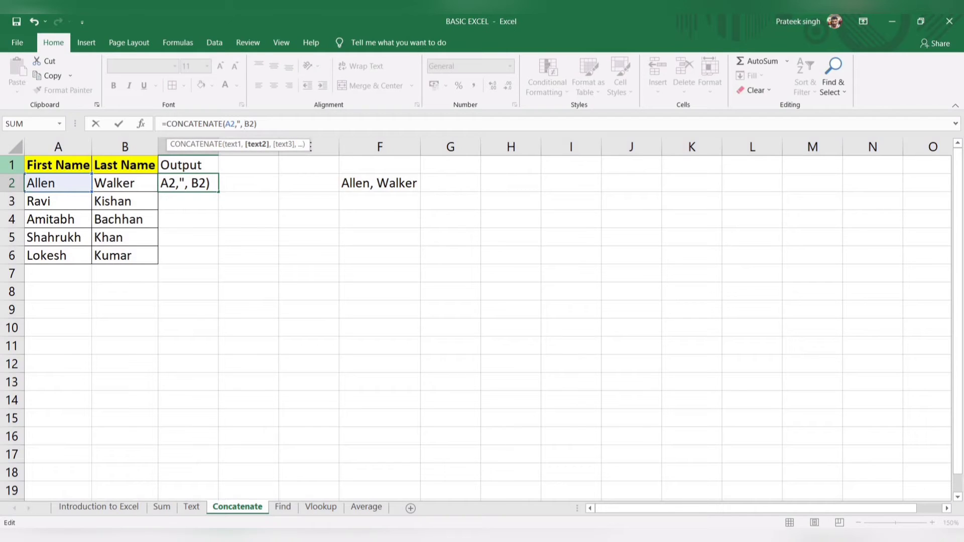
type(" \",")
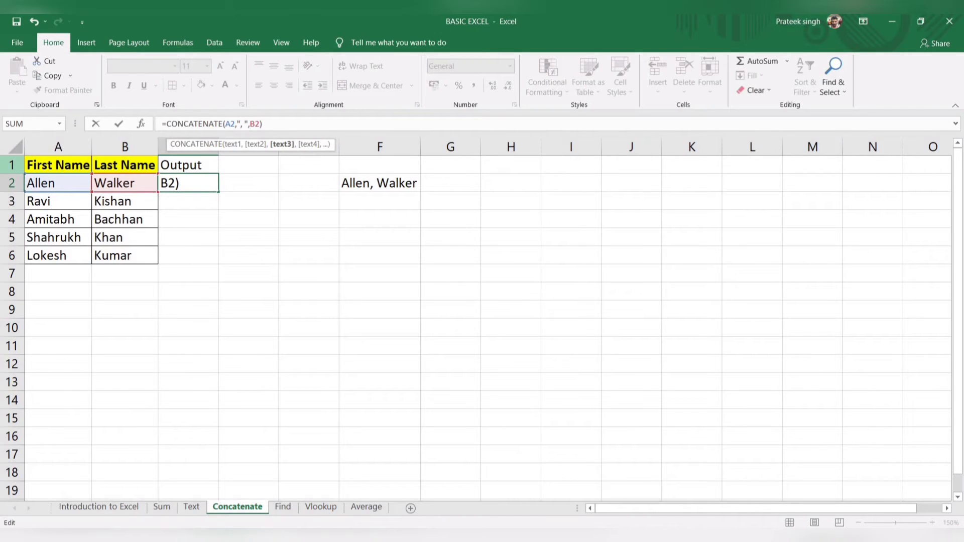
key("Return")
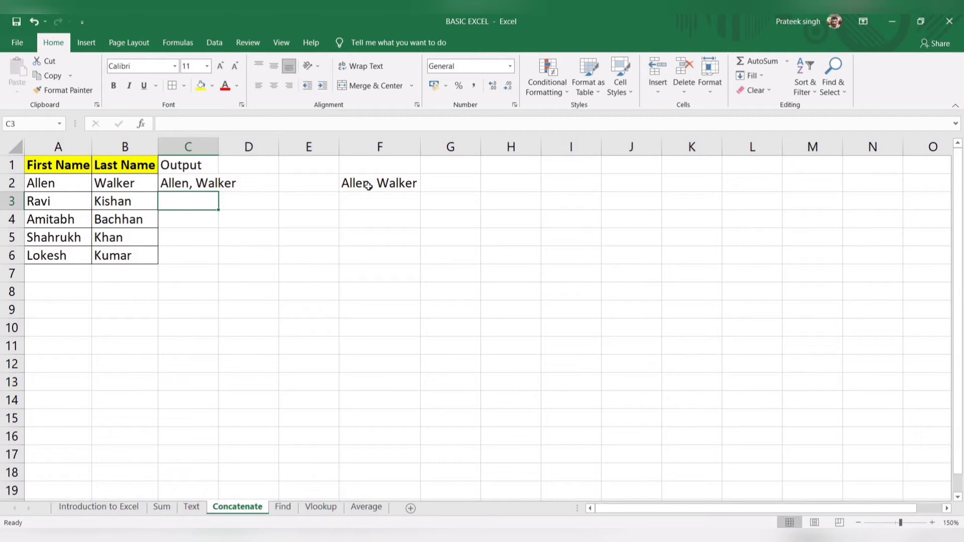
left_click(204, 182)
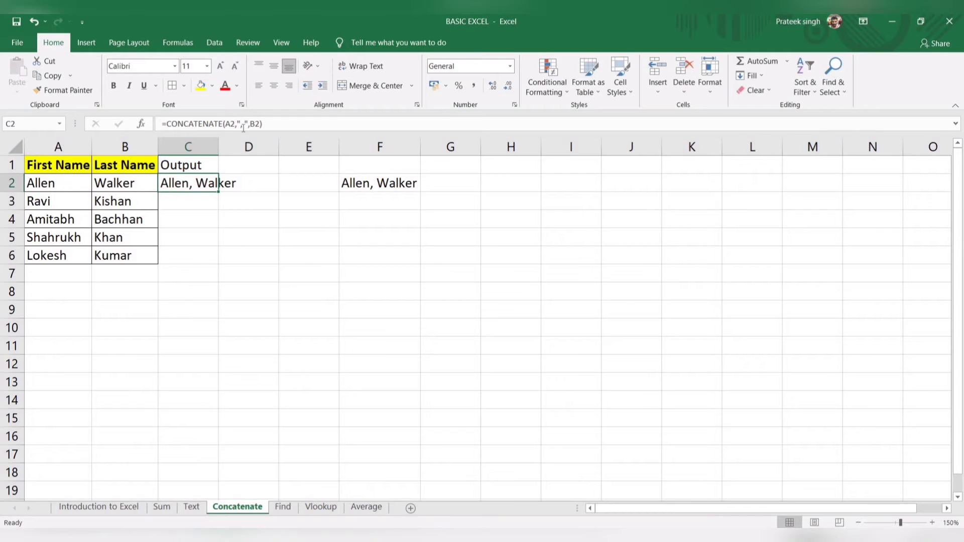
left_click_drag(250, 124, 238, 124)
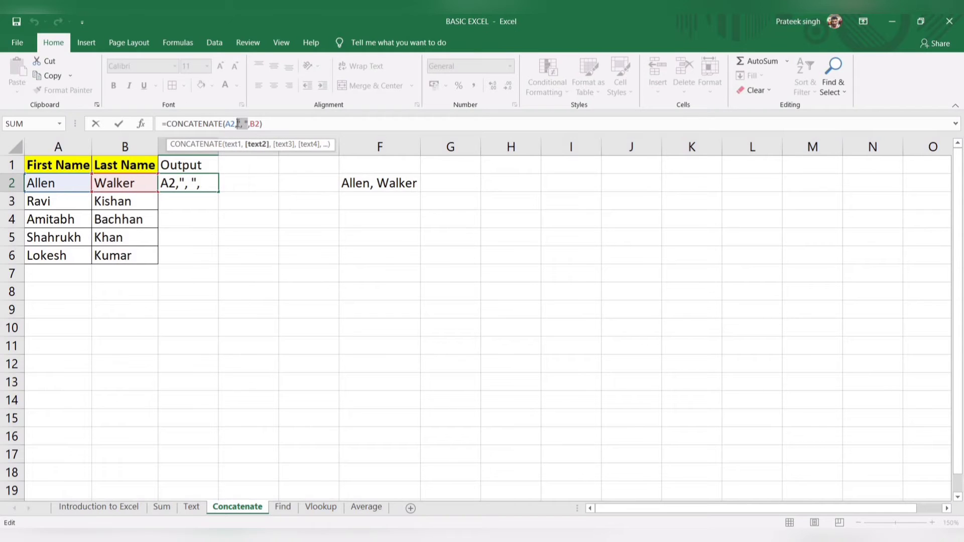
key("Return")
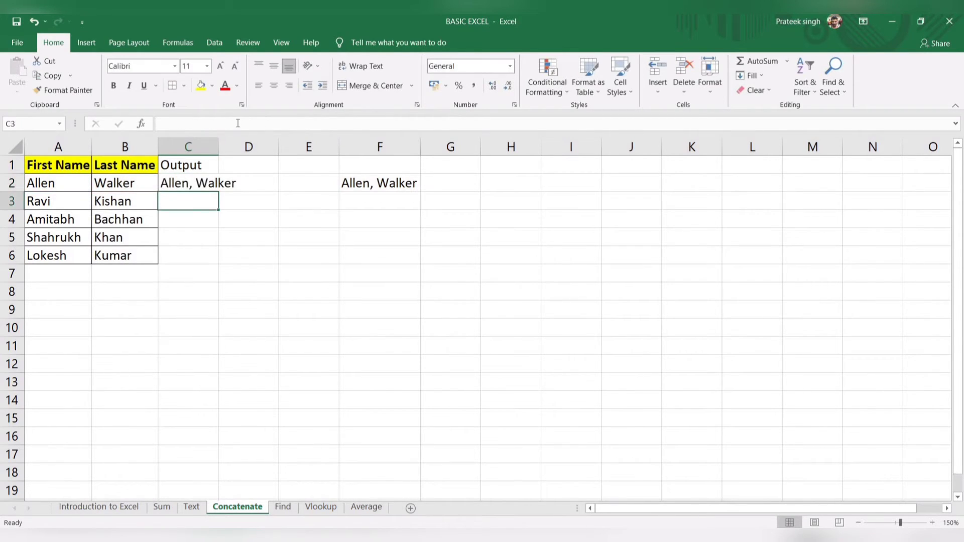
- Fill the C2 formula down through C6 and fit column C's width to its contents
key("Up")
key("shift+Down")
key("shift+Down")
key("shift+Down")
key("shift+Down")
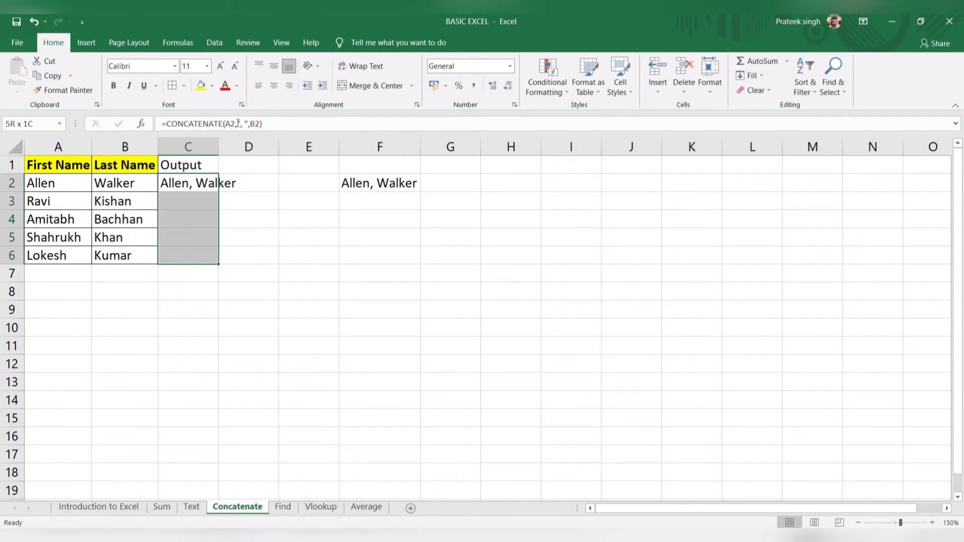
key("Up")
key("Down")
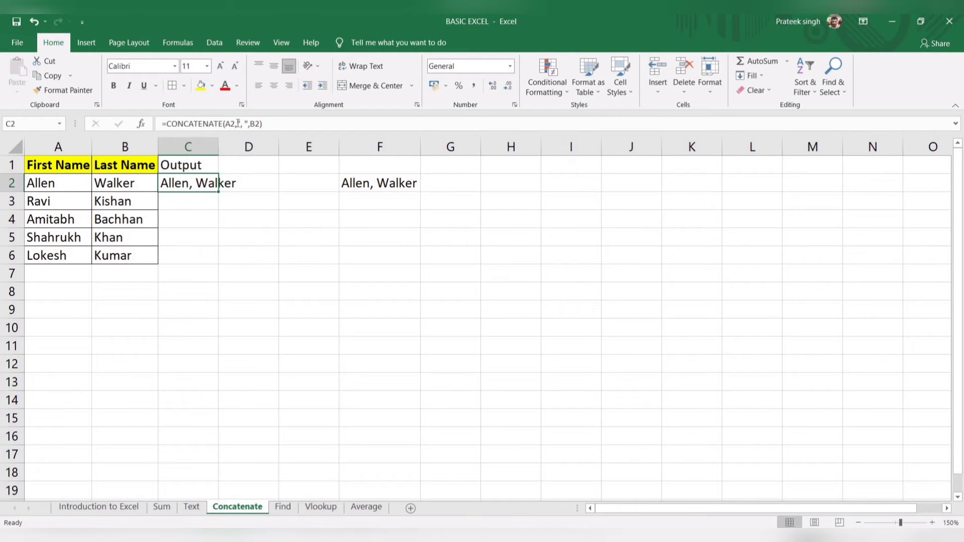
key("shift+Down")
key("shift+Down")
key("shift+Down")
key("shift+Down")
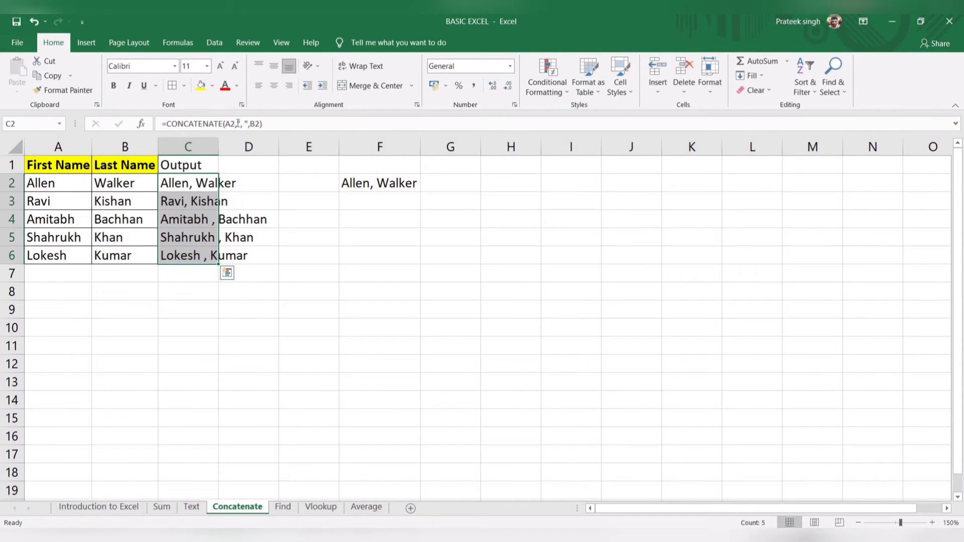
double_click(219, 147)
left_click(302, 219)
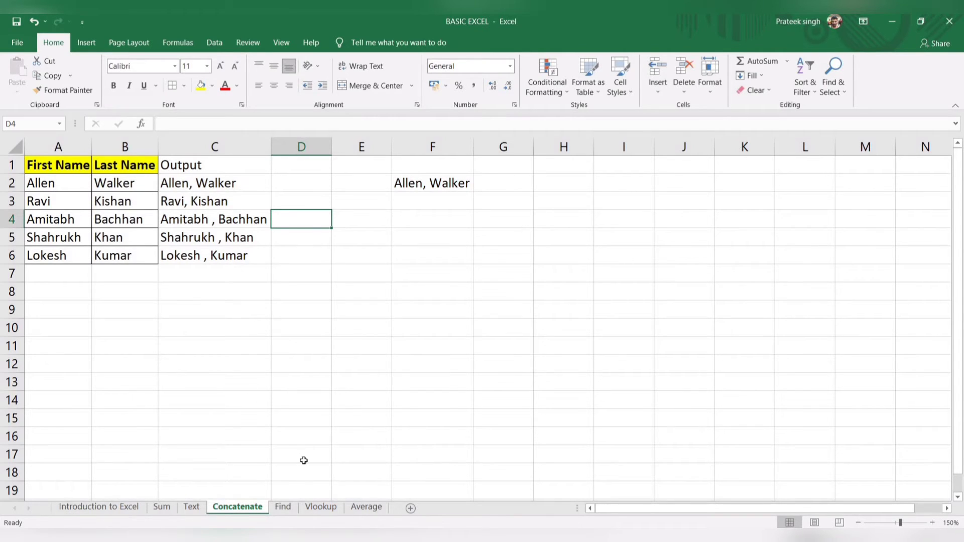
- On the Find sheet, enter the formula =FIND(" ",A2,1) in cell B2 to locate the space in A2
left_click(283, 508)
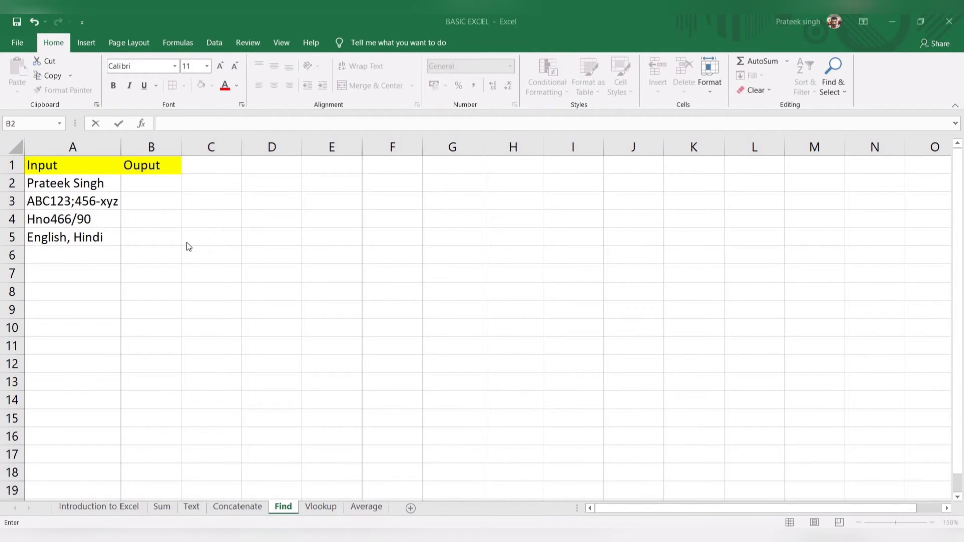
double_click(162, 184)
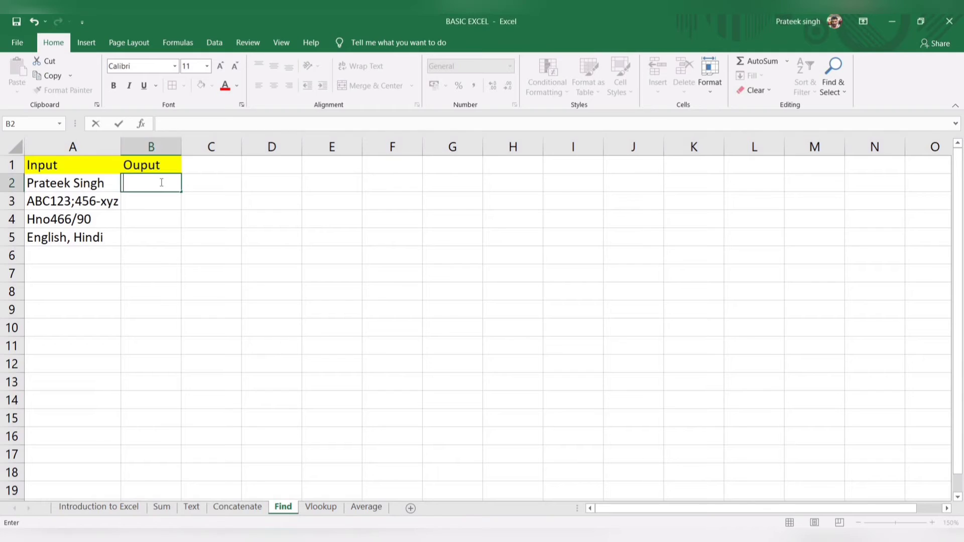
type("=find")
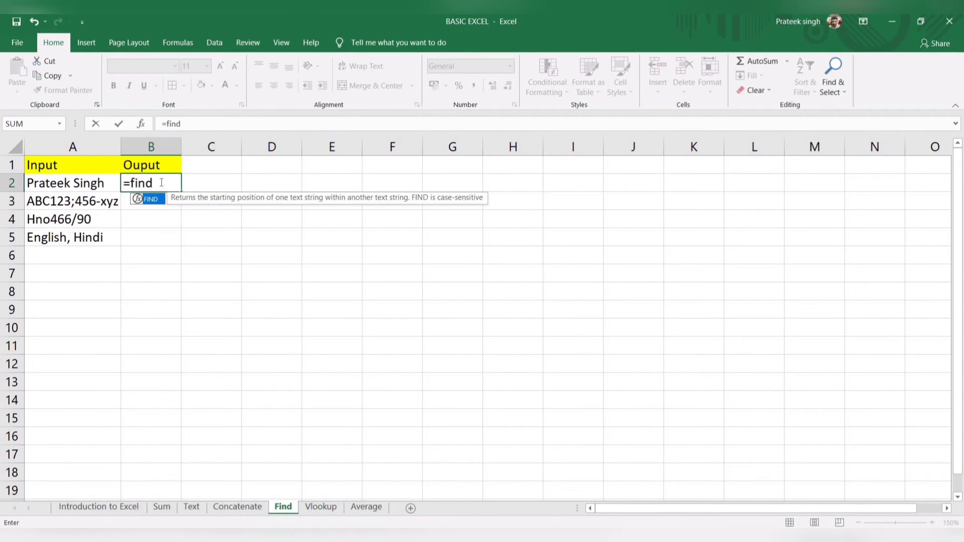
key("Tab")
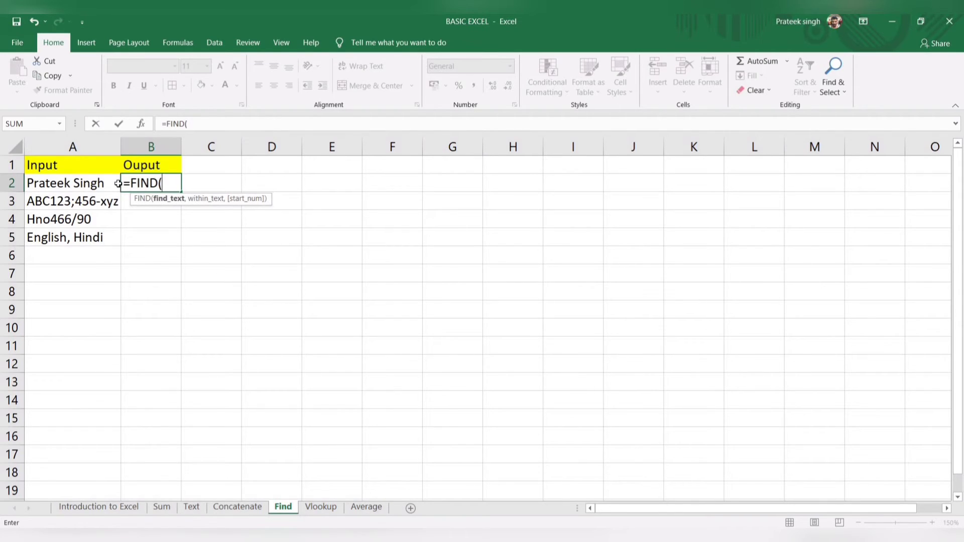
type("\" \",")
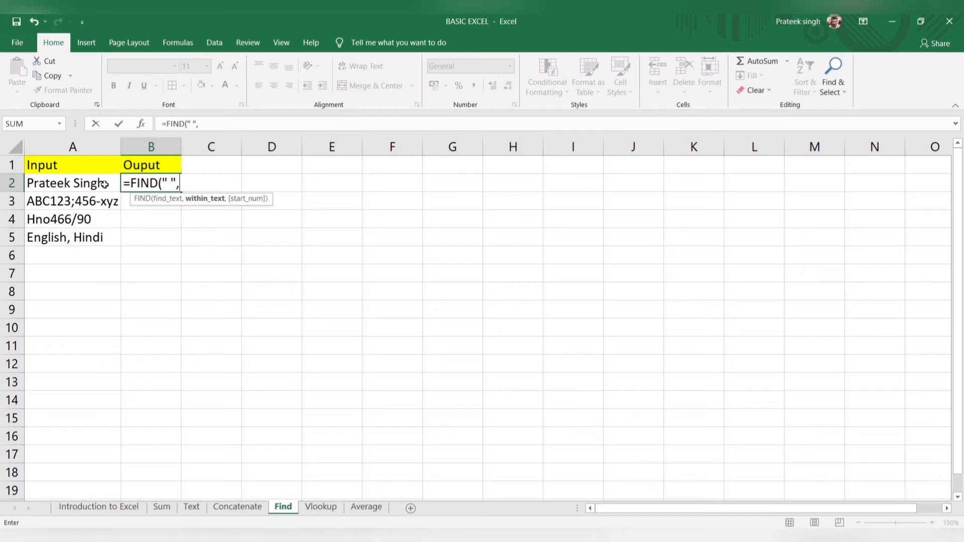
left_click(104, 184)
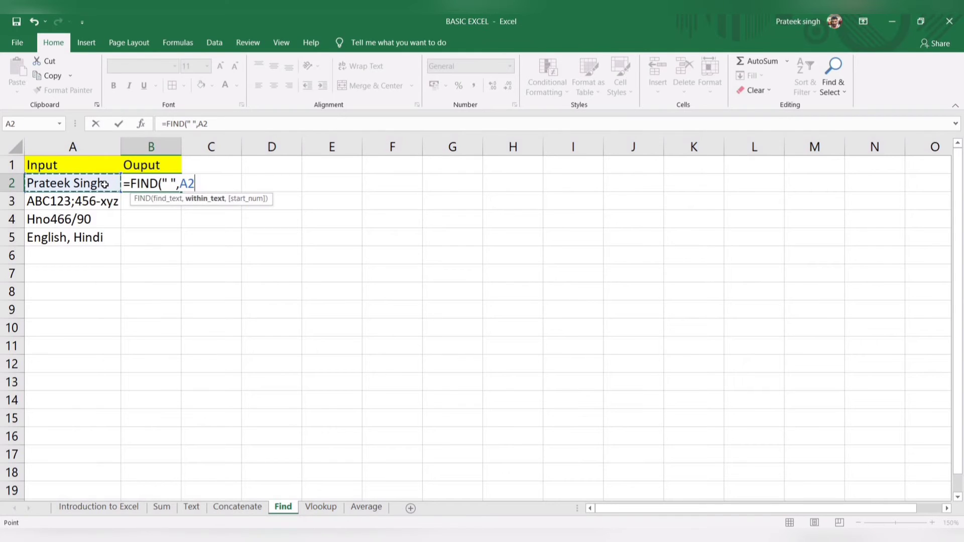
type(",")
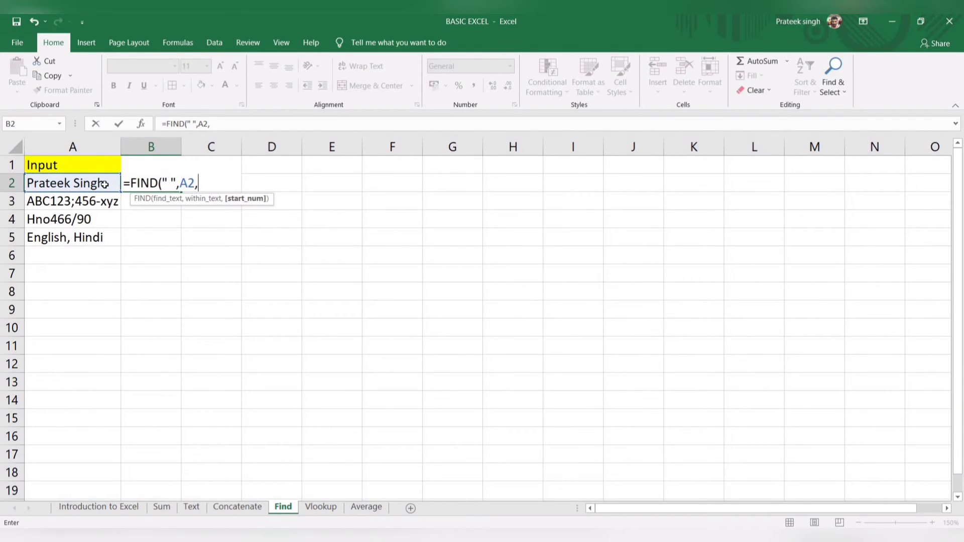
type("1")
key("Return")
key("Up")
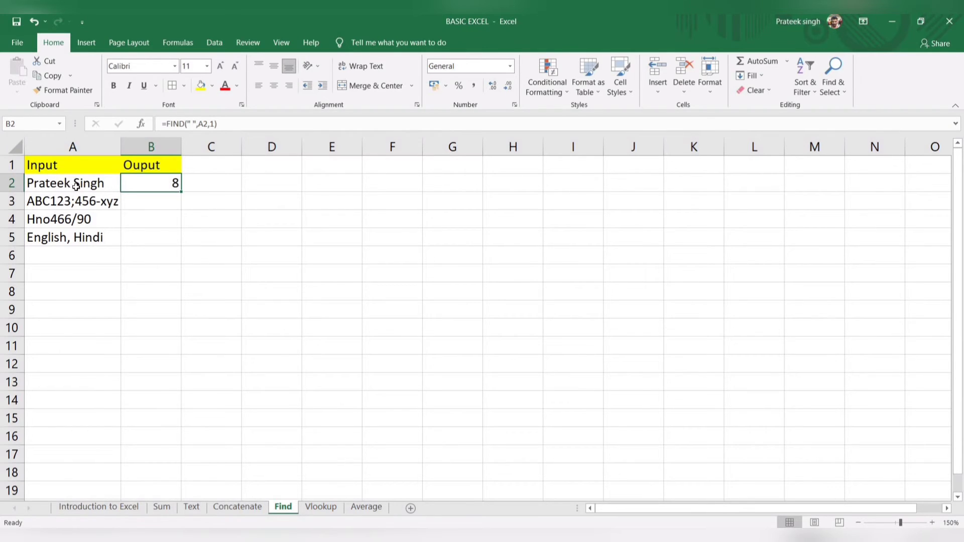
- Enter the formula =FIND(";",A3,1) in cell B3 to locate the semicolon in A3
left_click(162, 201)
type("=")
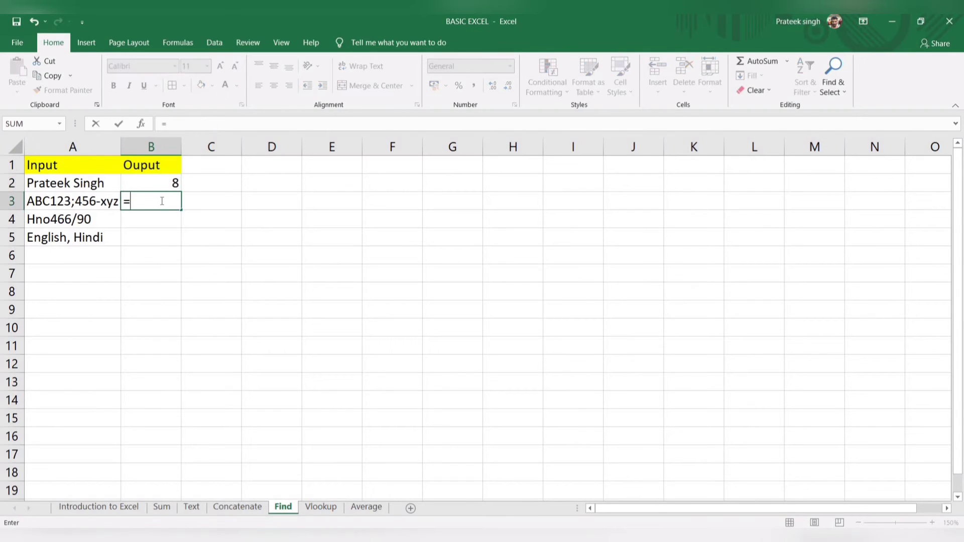
type("find")
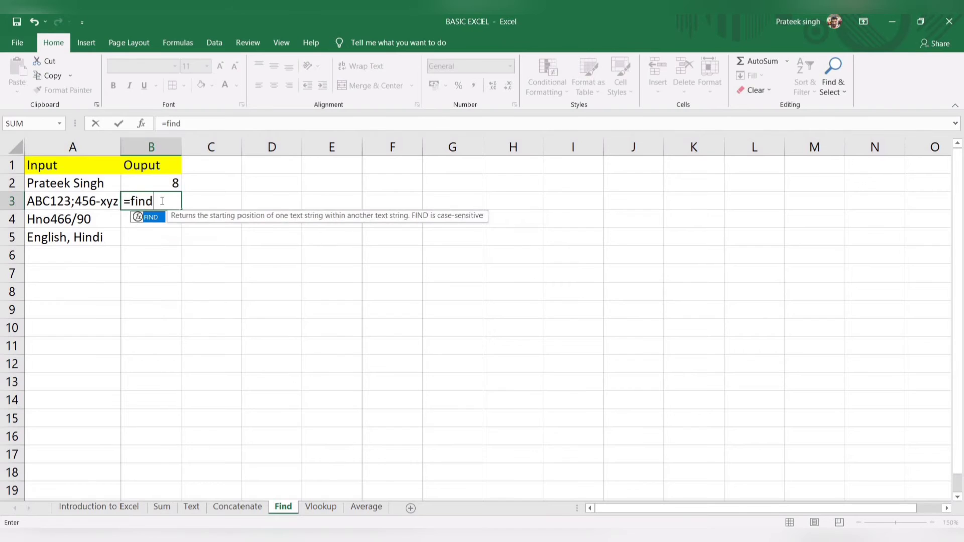
key("Tab")
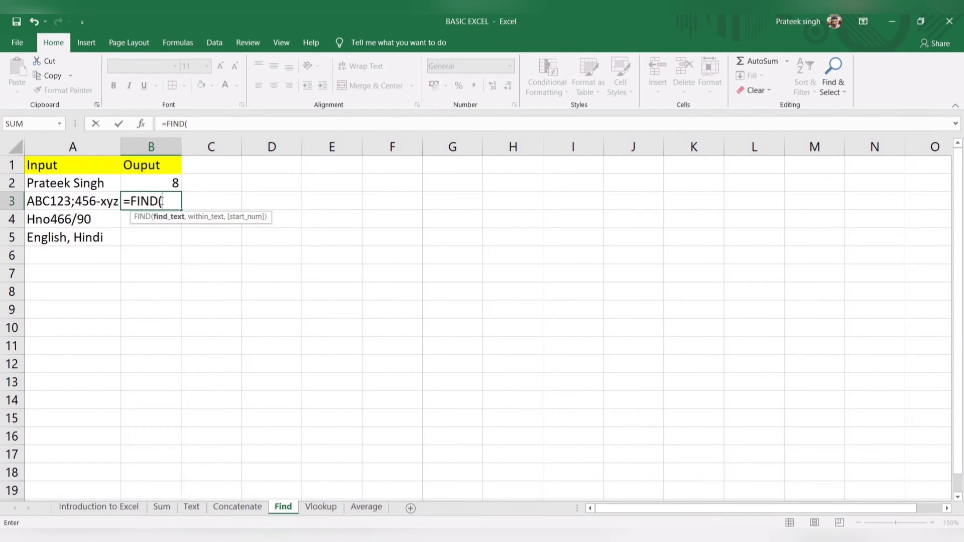
type("\";\",")
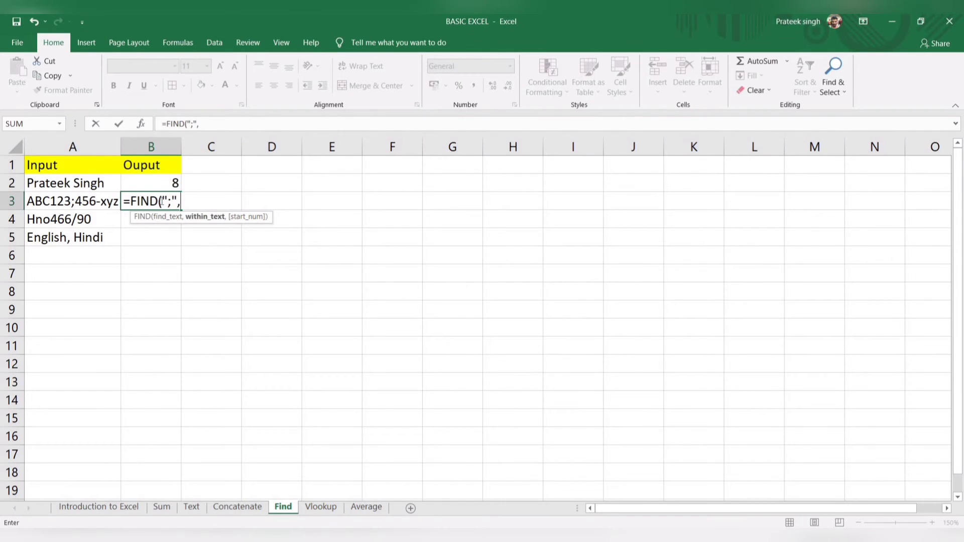
left_click(86, 200)
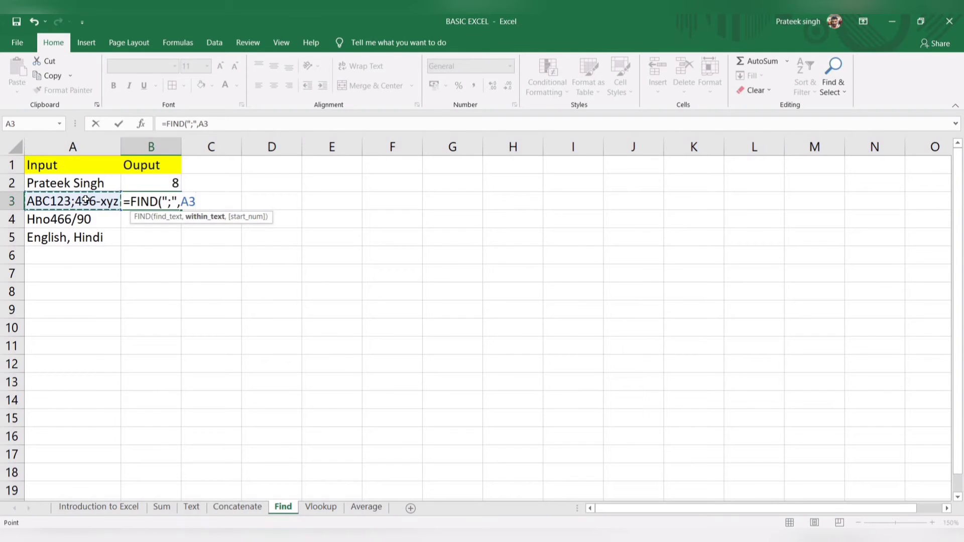
type(",1")
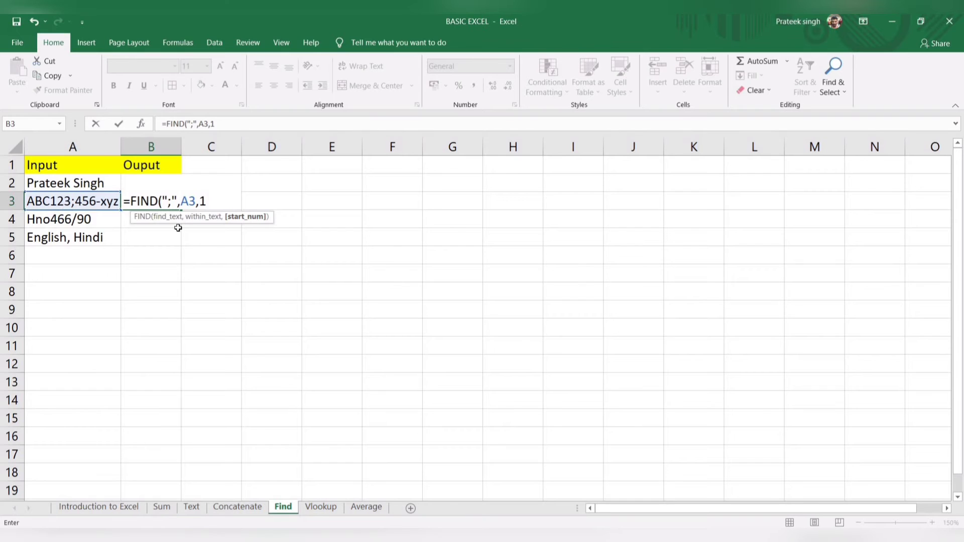
key("Return")
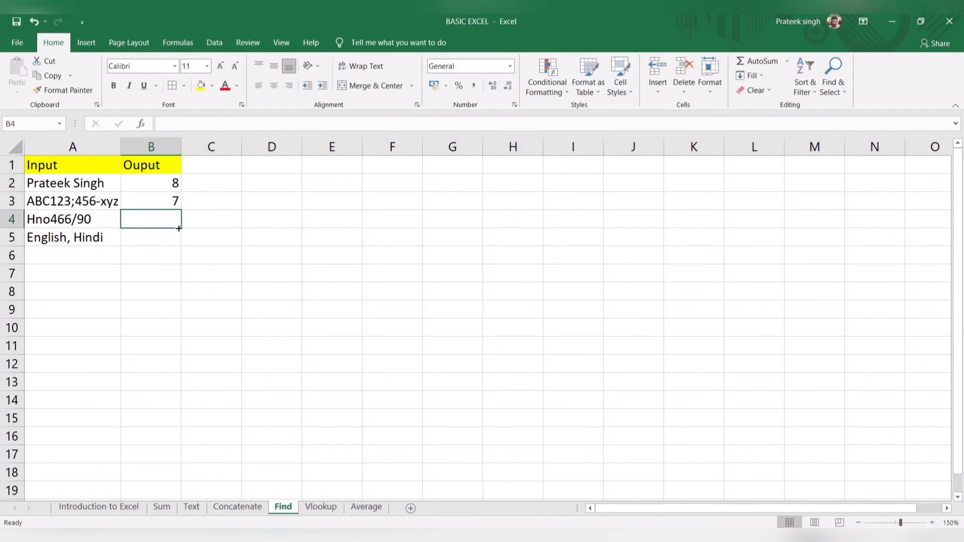
key("Up")
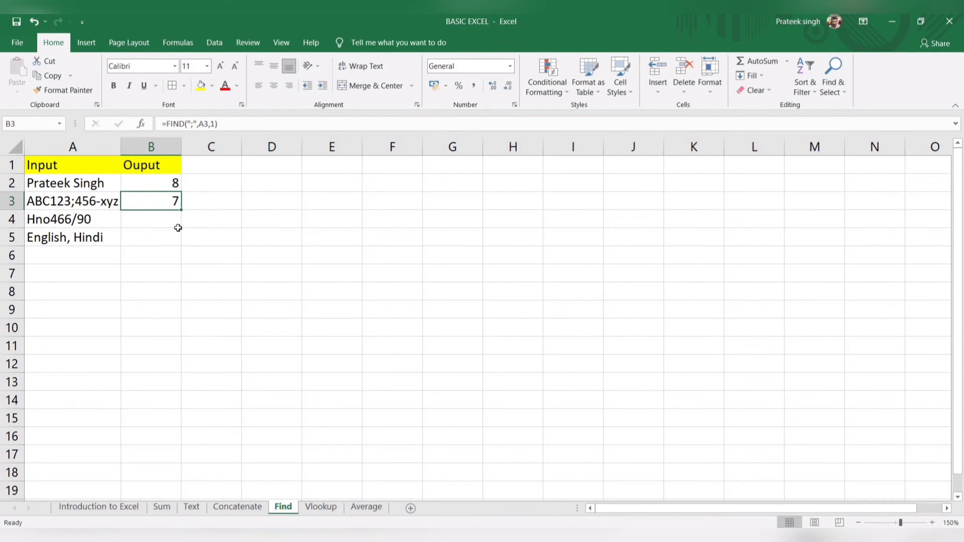
- Enter the formula =FIND("/",A4,1) in cell B4 to locate the slash in A4
left_click(171, 222)
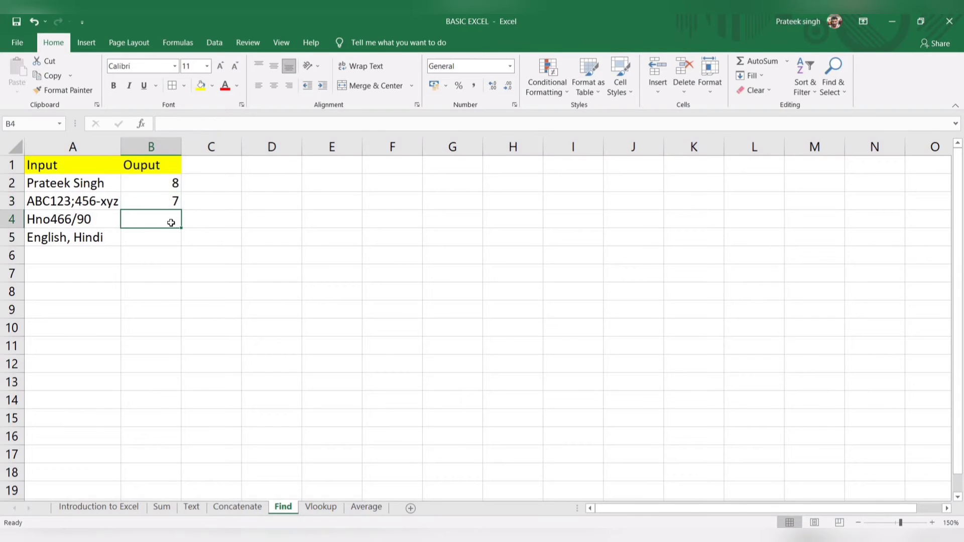
type("=")
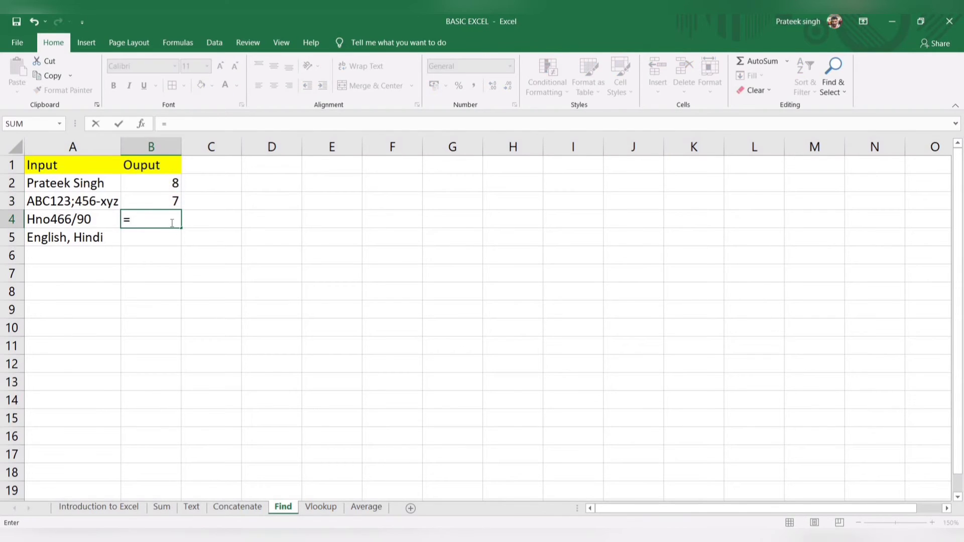
type("find")
key("Tab")
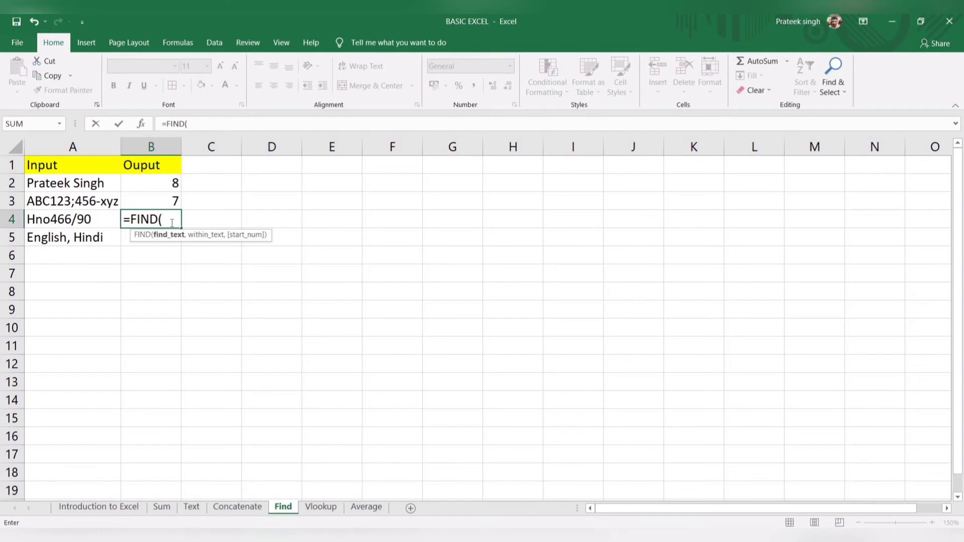
type("\"/\",")
left_click(87, 216)
type(",1")
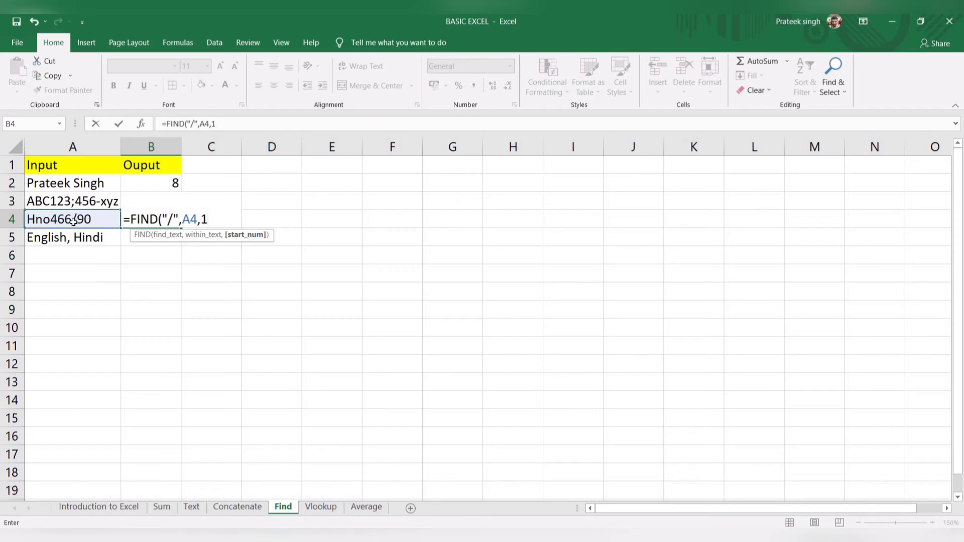
key("Return")
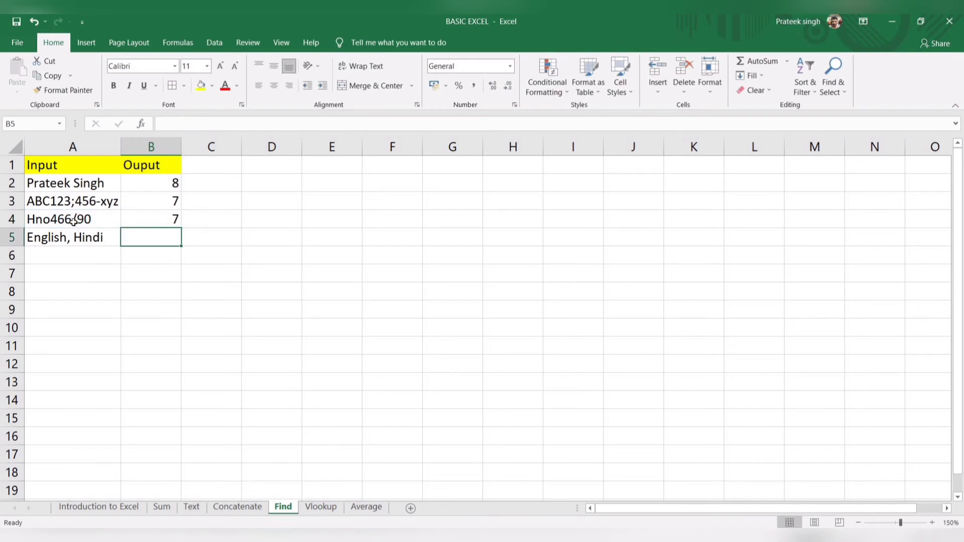
key("Up")
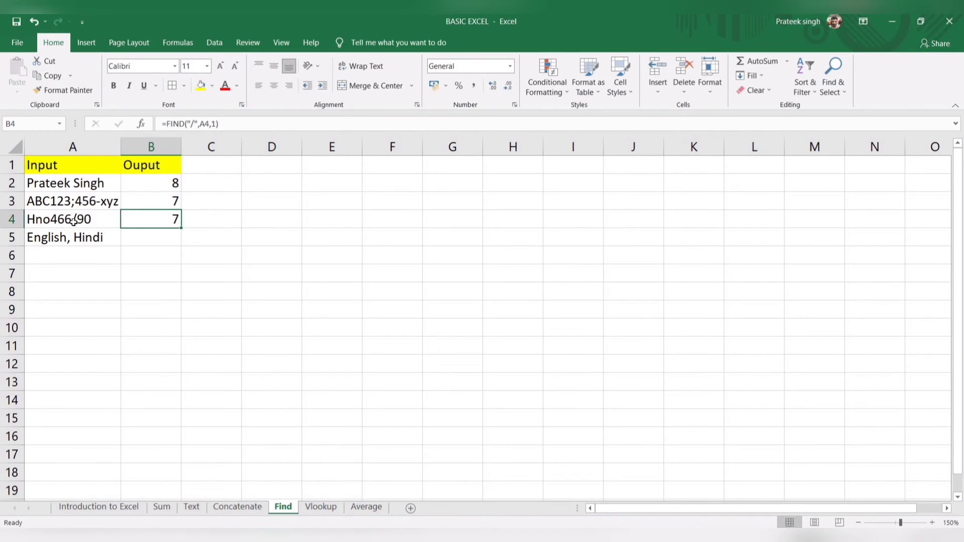
- Enter the formula =FIND(",",A5,1) in cell B5 to locate the comma in A5
left_click(149, 240)
type("=find")
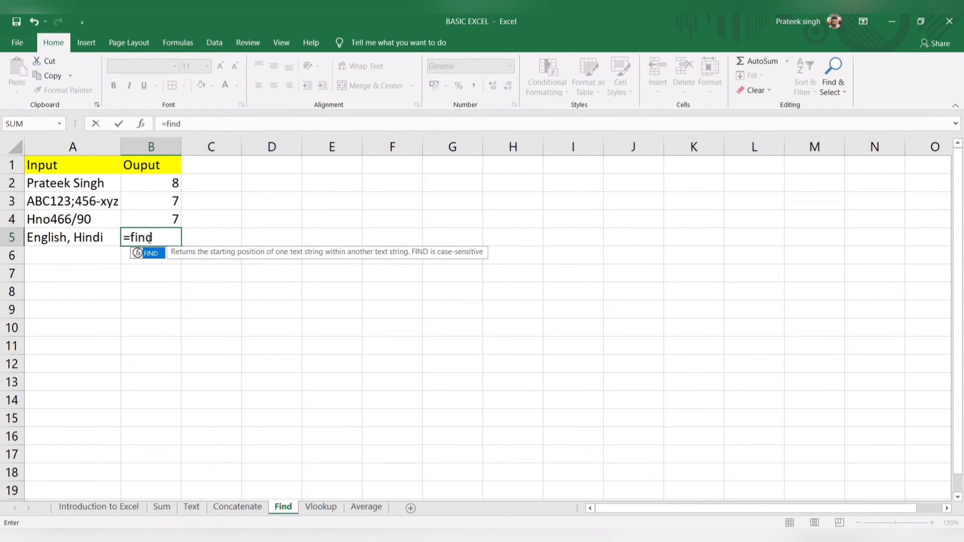
key("Tab")
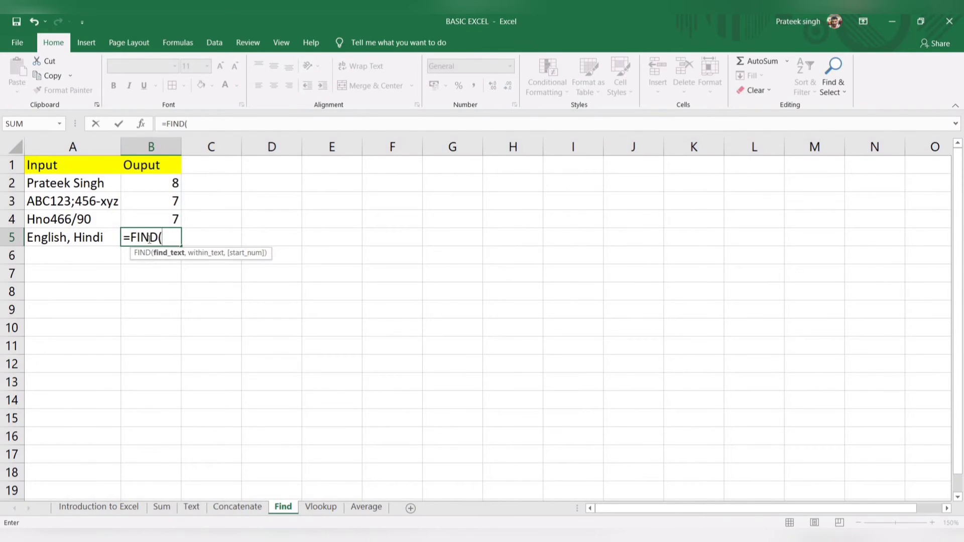
type("\",\",")
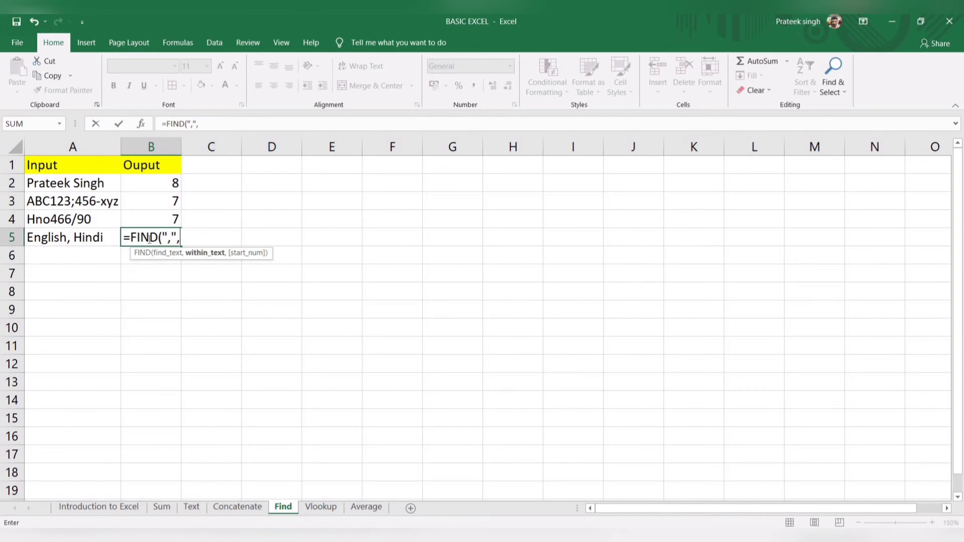
left_click(79, 237)
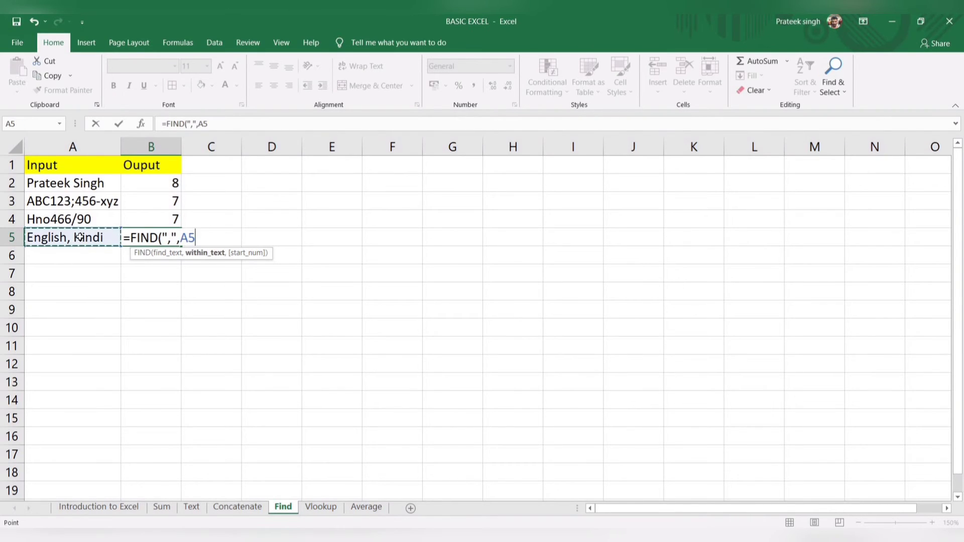
type(",1")
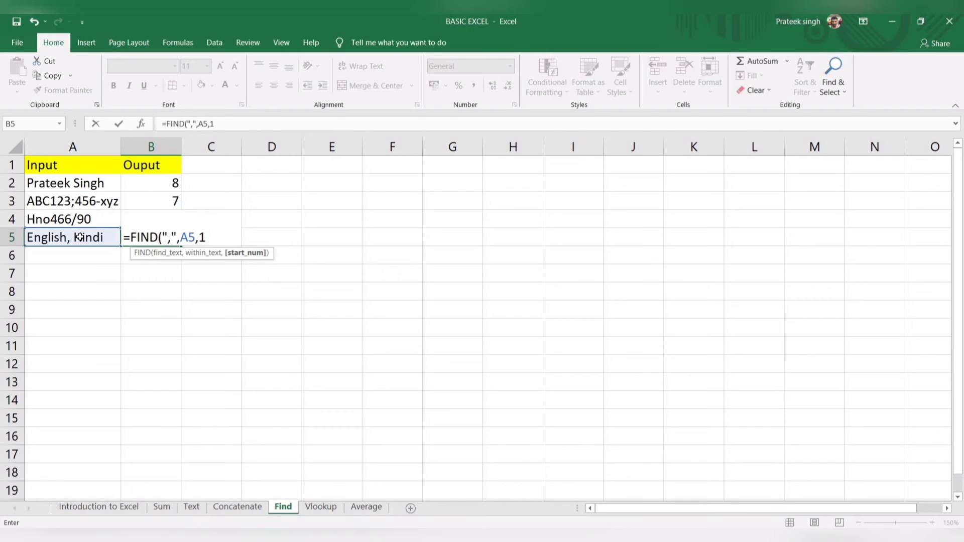
key("Return")
key("Up")
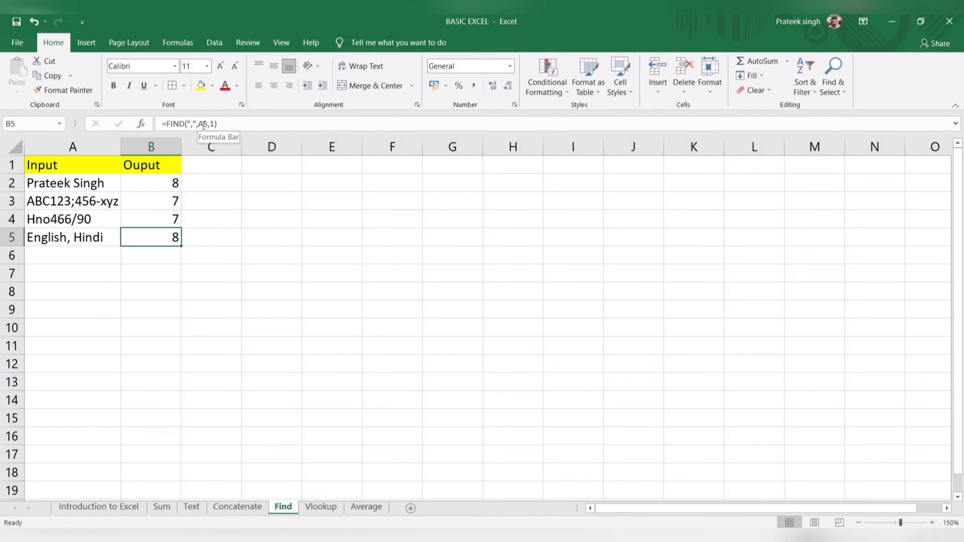
- On the Vlookup sheet, enter =VLOOKUP(H5,A2:F11,2,0) in cell I5 to look up the name for the roll number
left_click(320, 507)
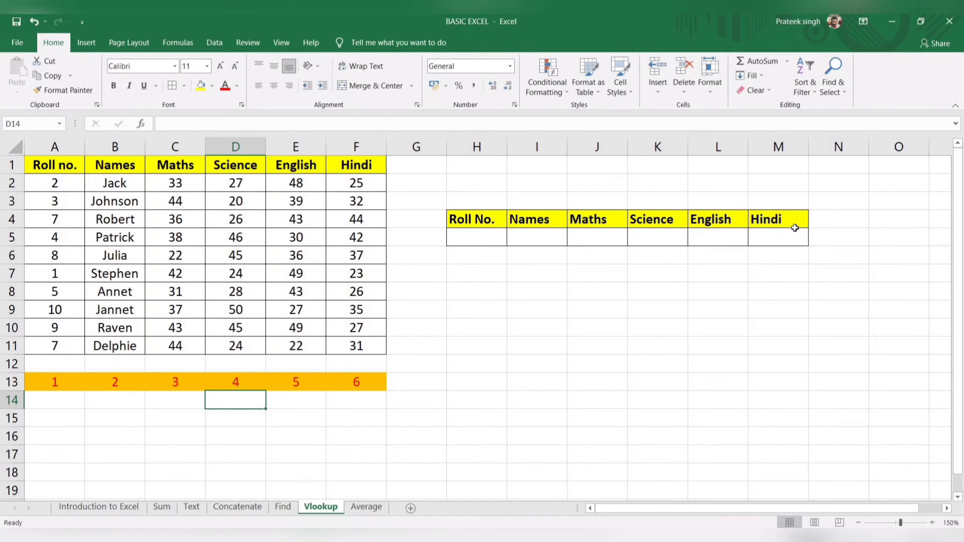
left_click(547, 238)
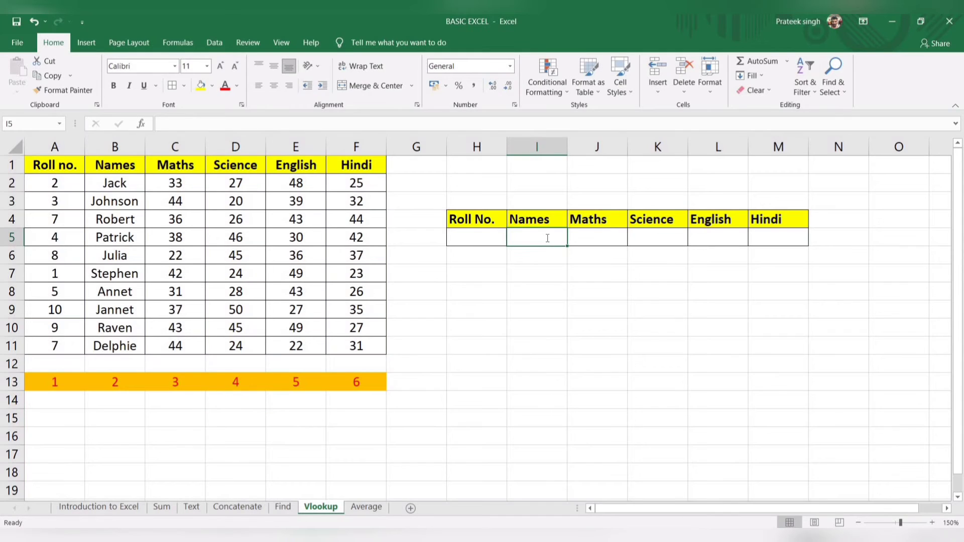
type("=VLOOKUP(")
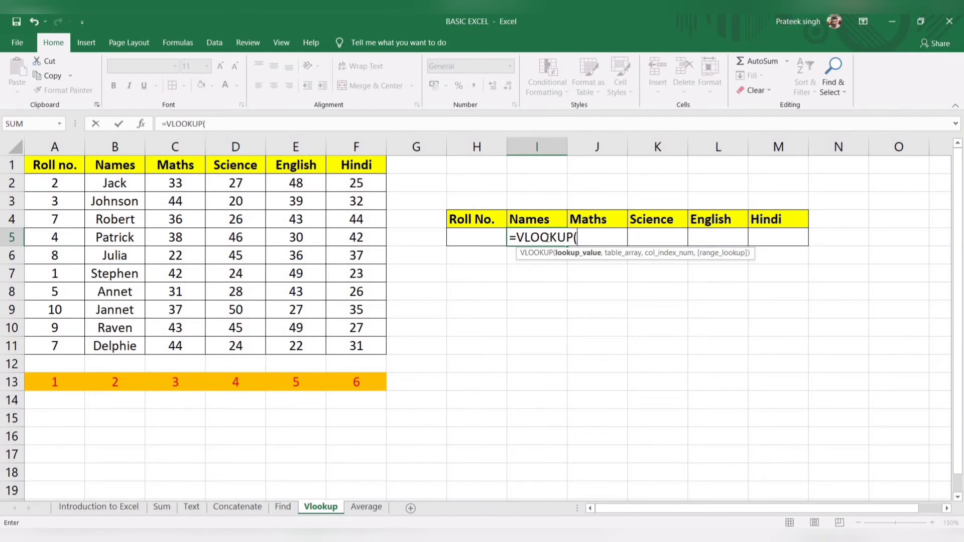
left_click(485, 237)
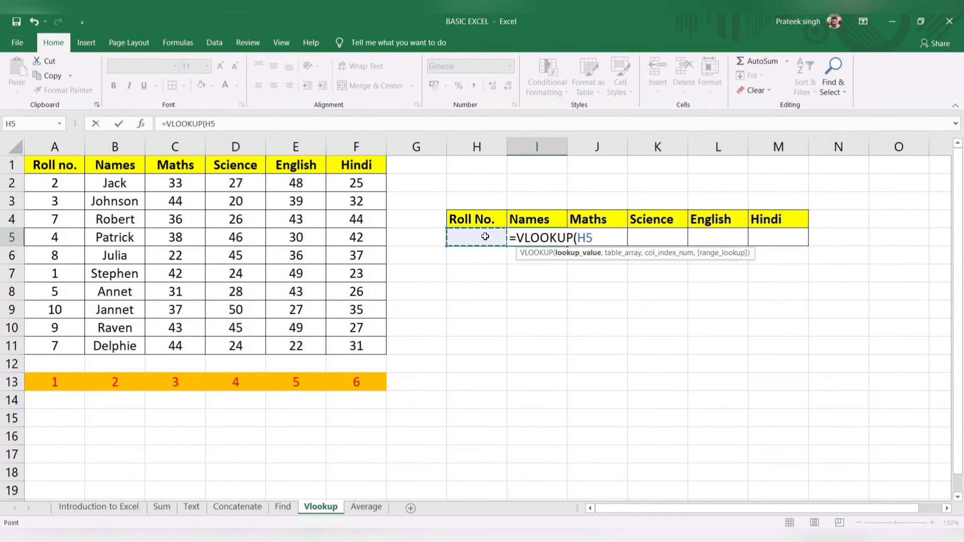
type(",")
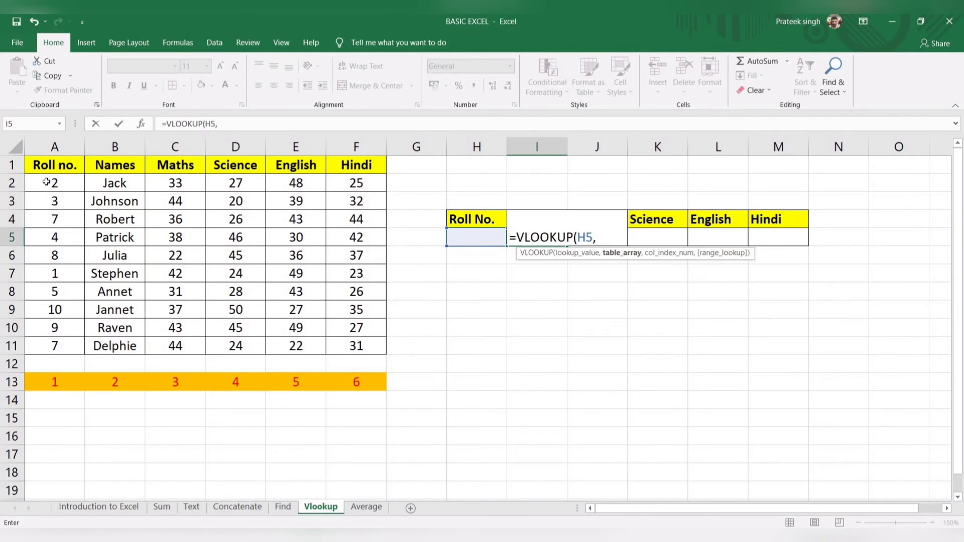
left_click_drag(51, 180, 355, 343)
type(",")
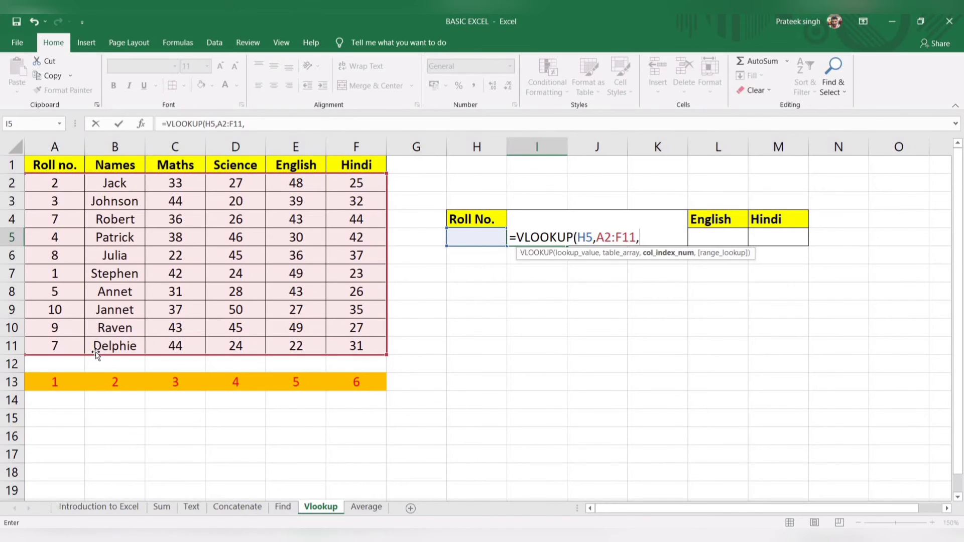
type("2,")
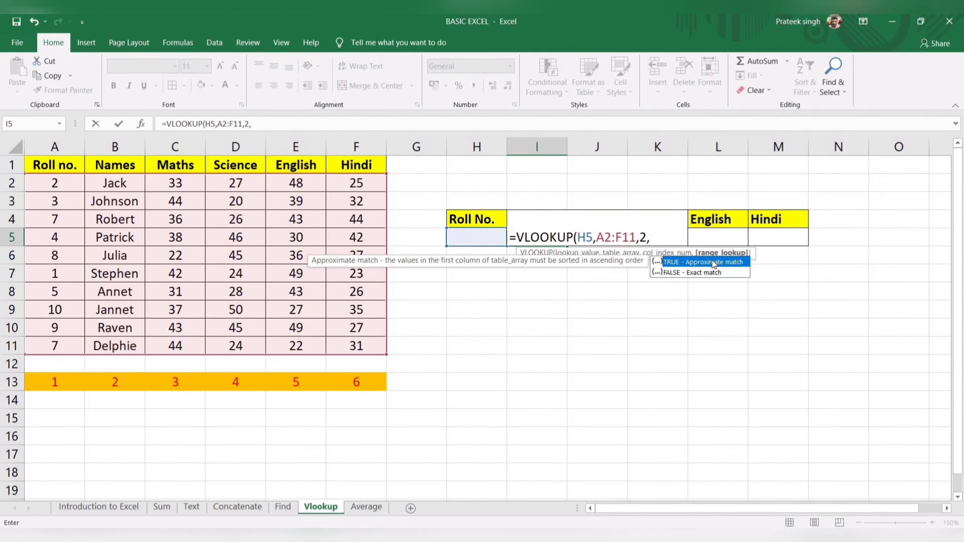
type("0")
key("Return")
key("Up")
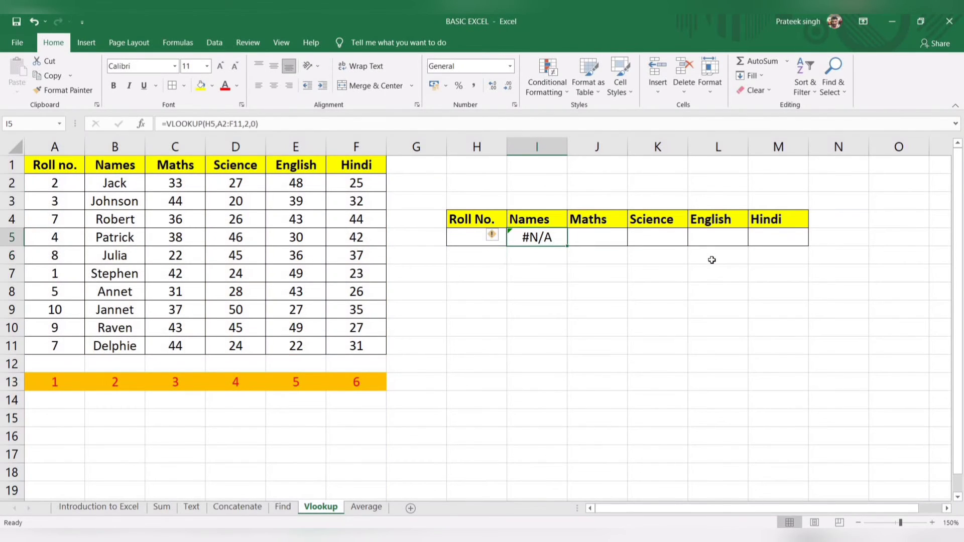
- Enter roll number 1 in cell H5 and compare the looked-up name with the matching row of the source table
key("Left")
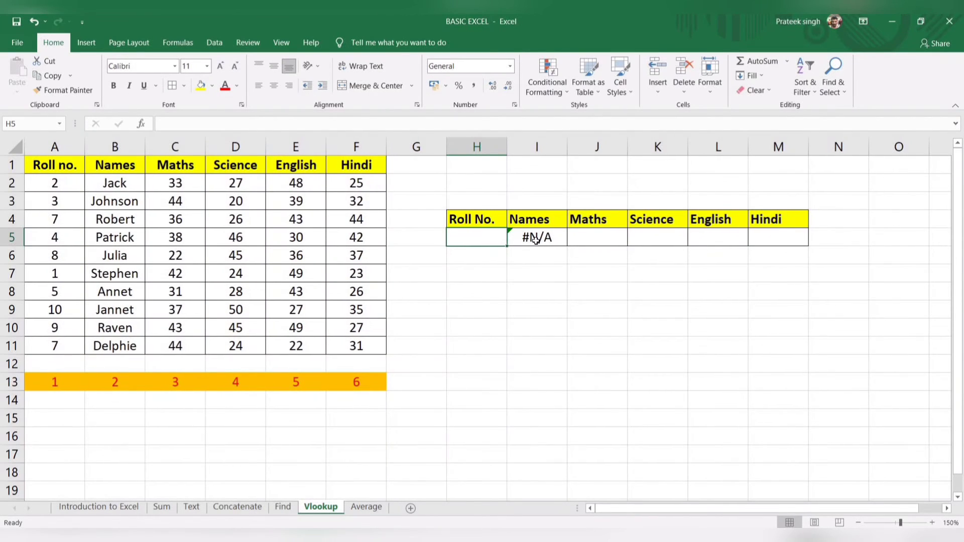
left_click(512, 233)
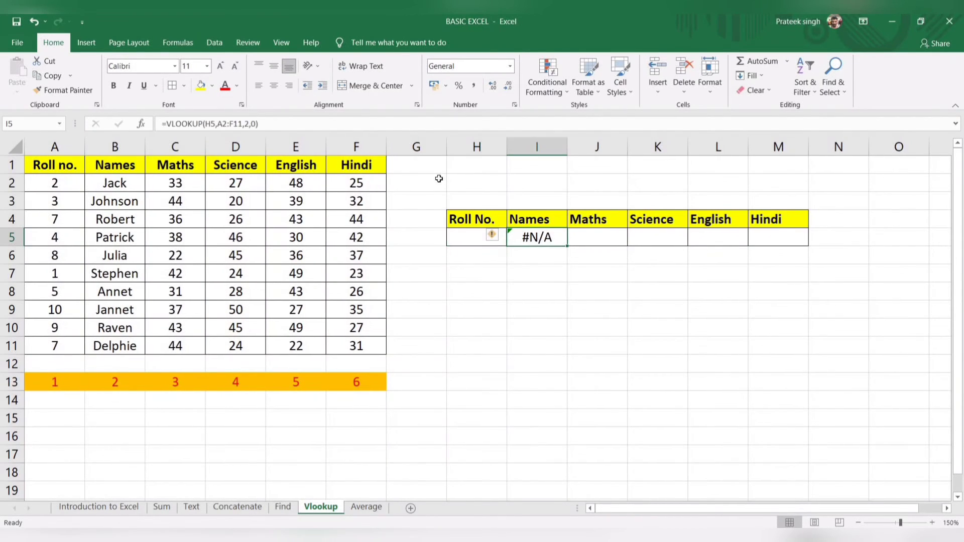
left_click(466, 238)
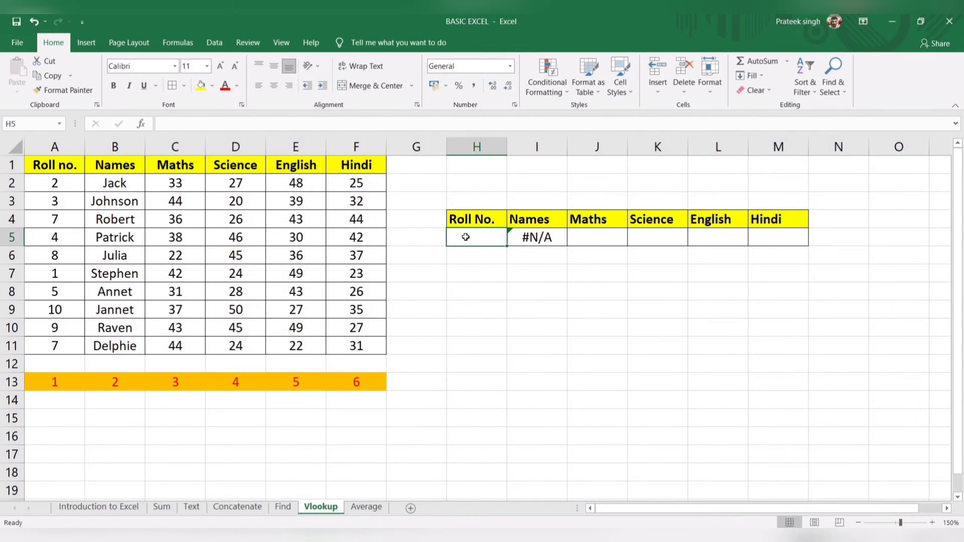
type("1")
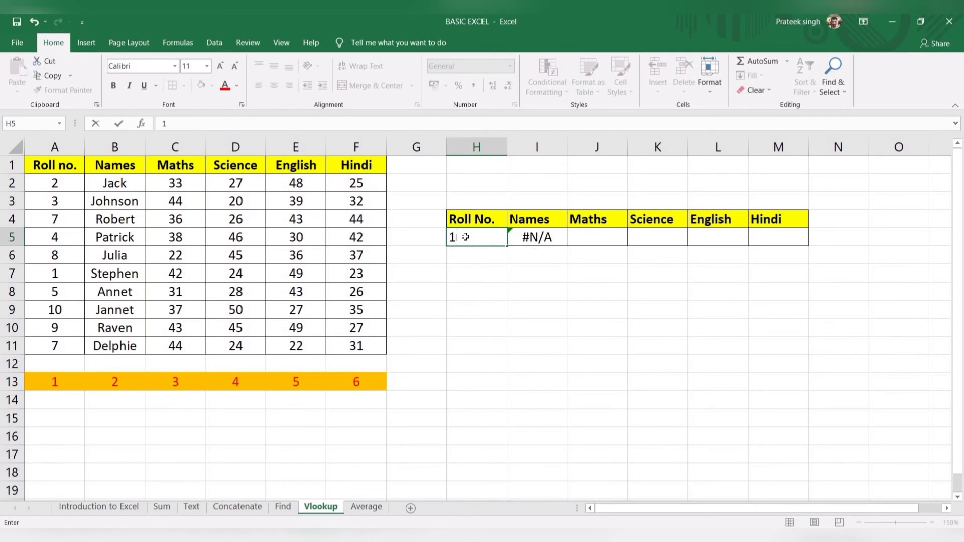
key("Return")
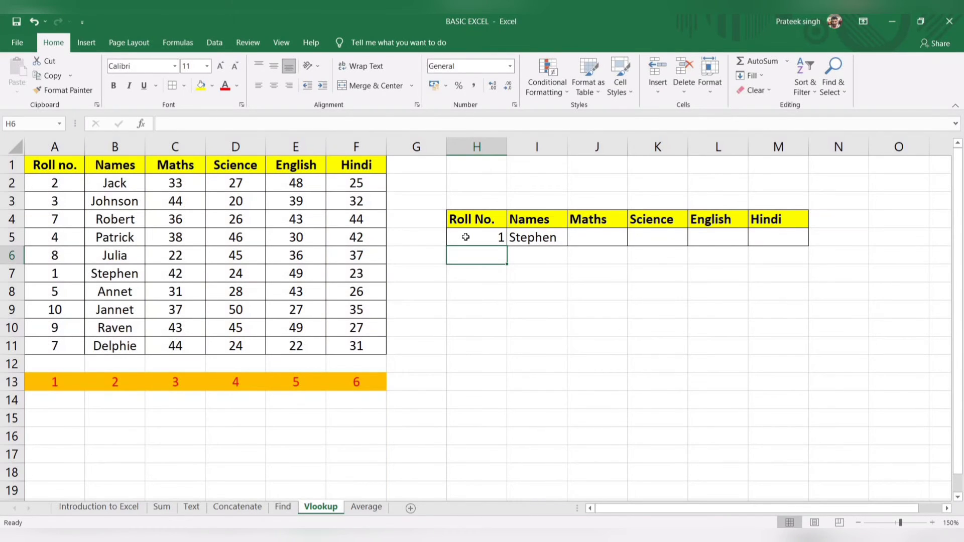
key("Up")
key("Right")
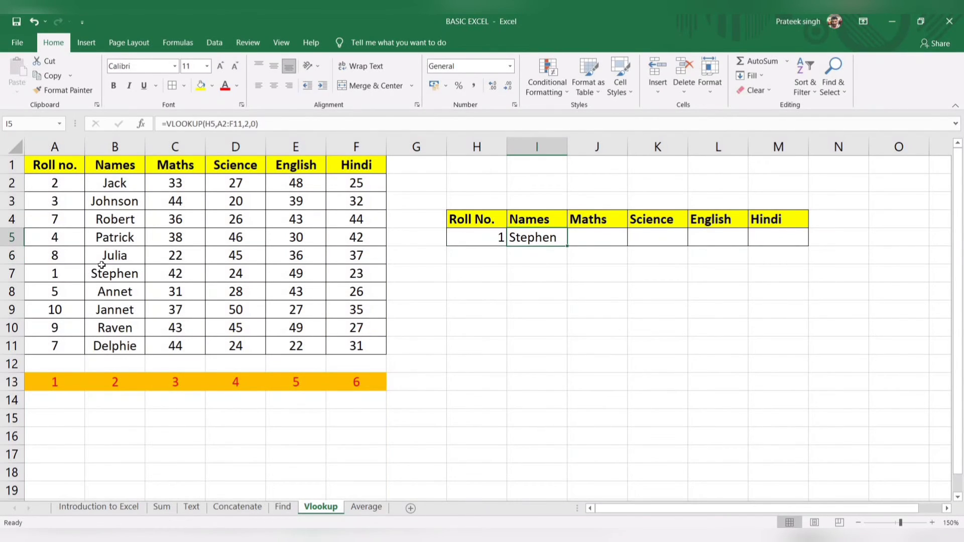
left_click(55, 277)
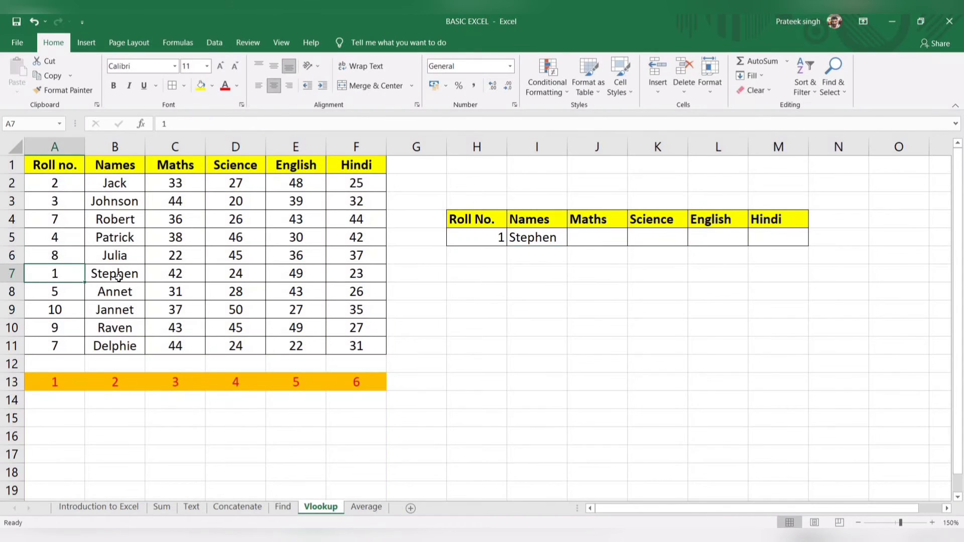
left_click(118, 276)
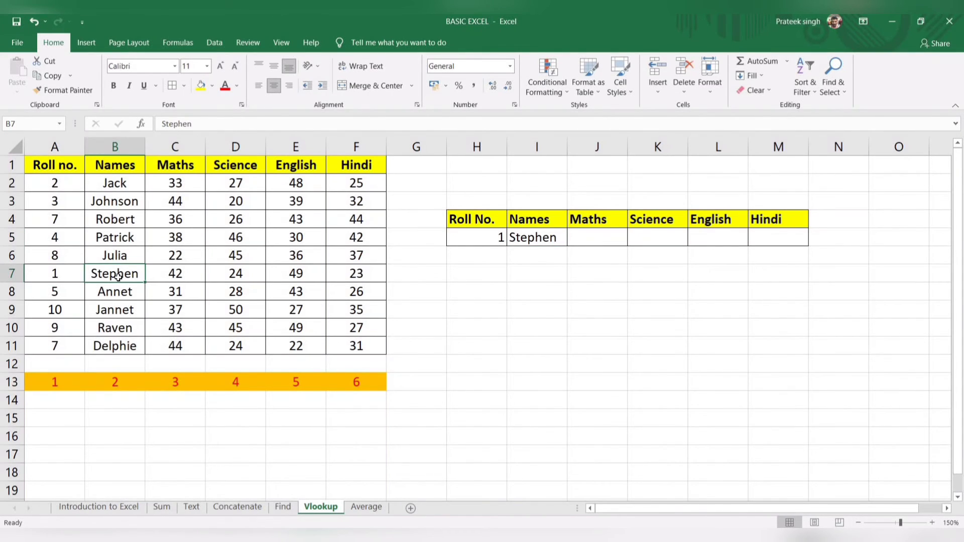
left_click(171, 275)
left_click(533, 239)
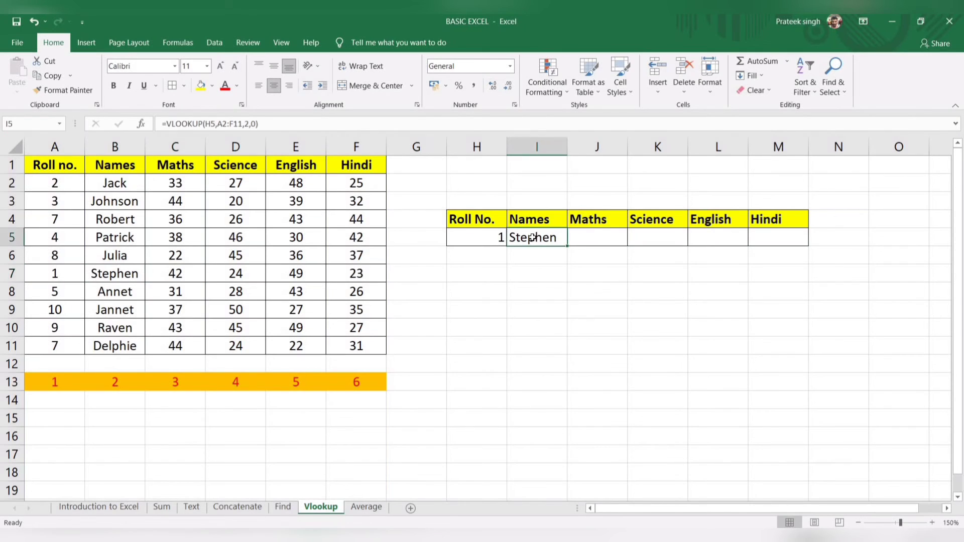
- Enter =VLOOKUP(H5,A2:F11,3,0) in cell J5 and check the Maths mark against the source table
left_click(584, 235)
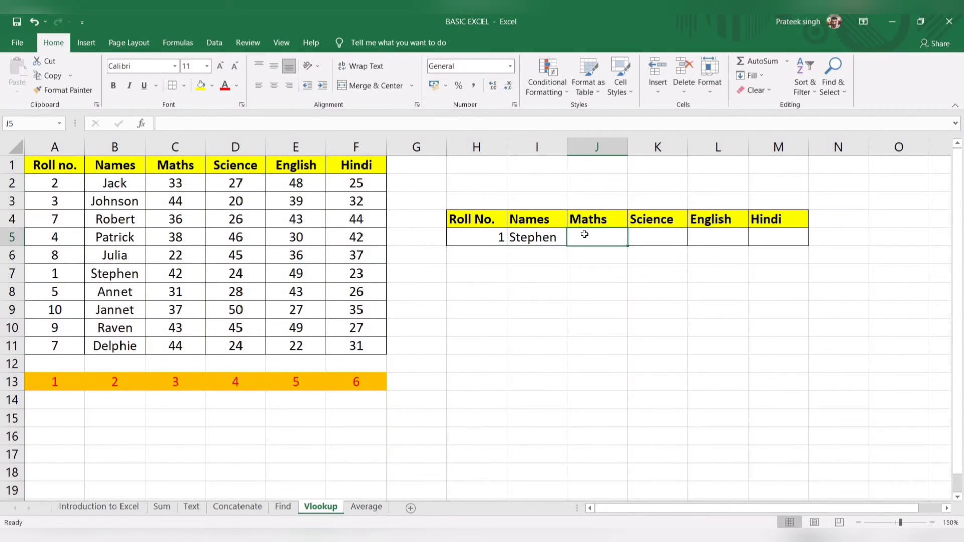
key("Left")
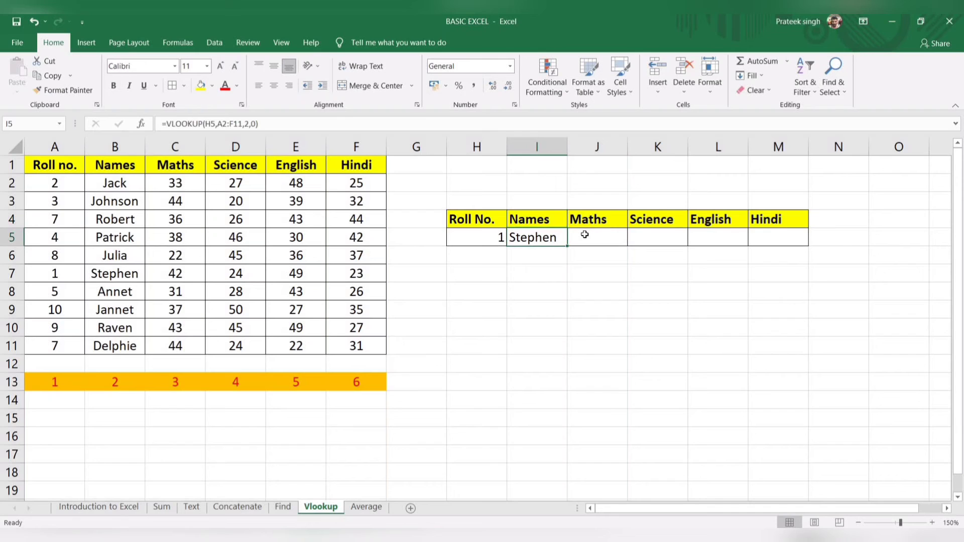
left_click(584, 235)
type("=")
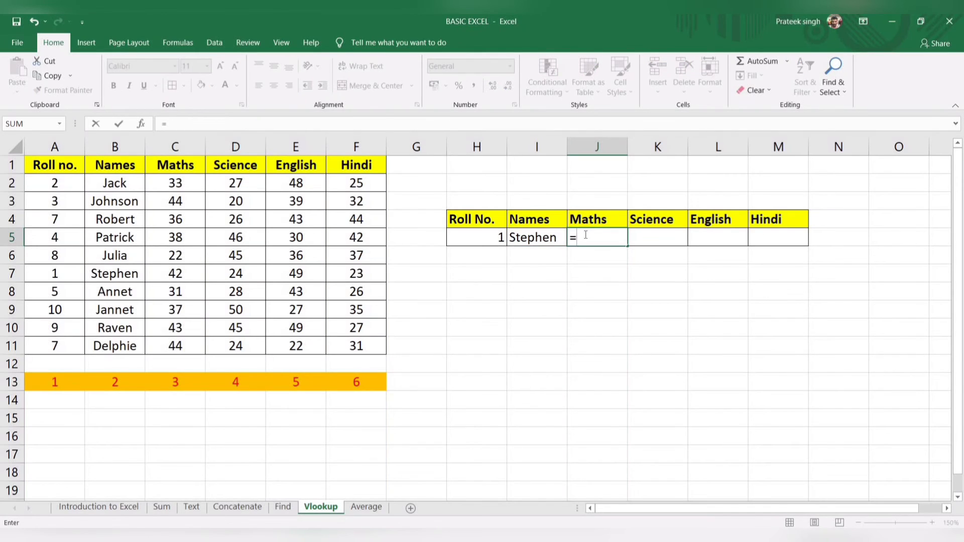
type("vlook")
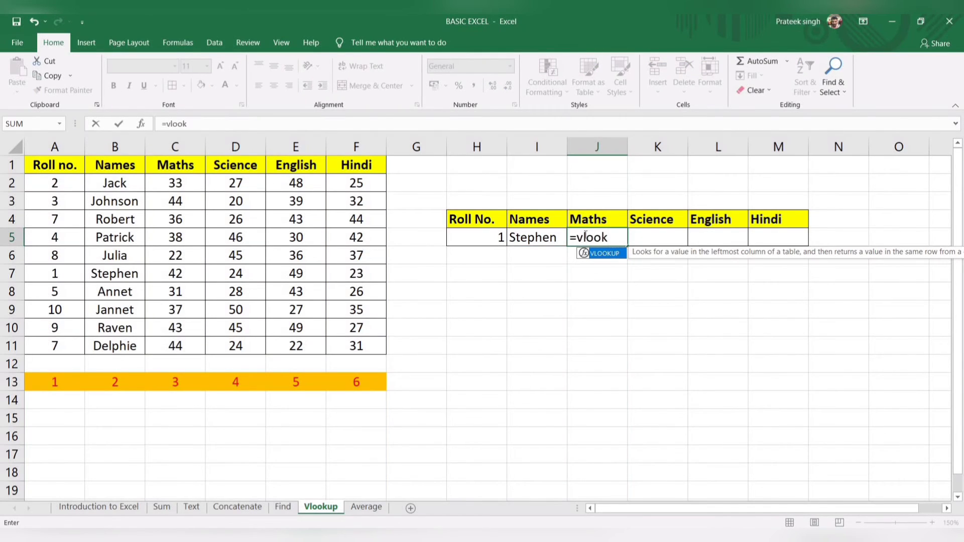
key("Tab")
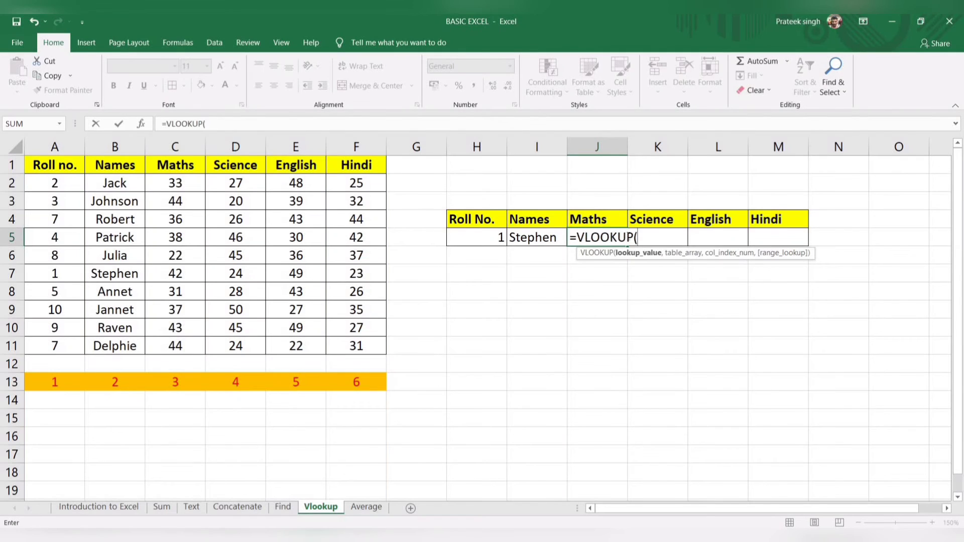
left_click(481, 237)
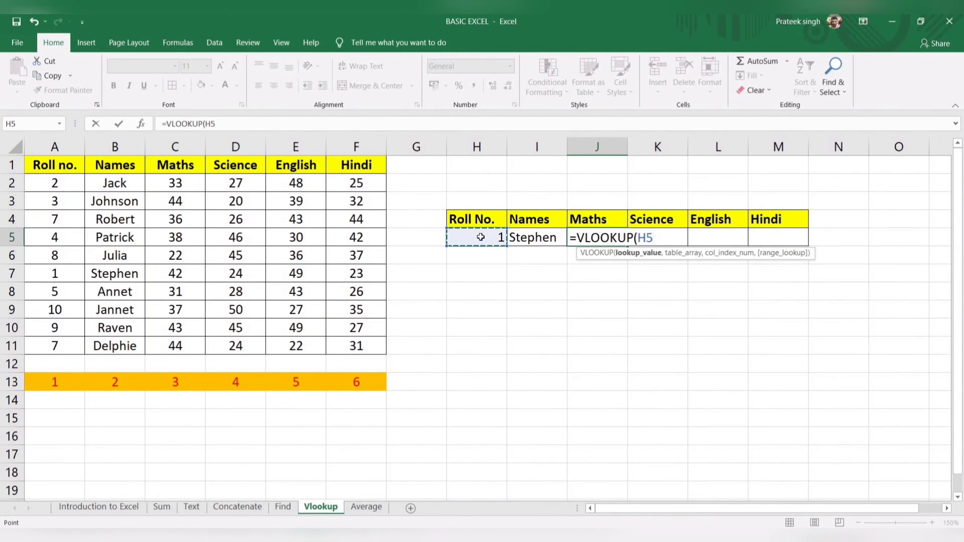
type(",")
left_click_drag(56, 183, 362, 340)
type(",")
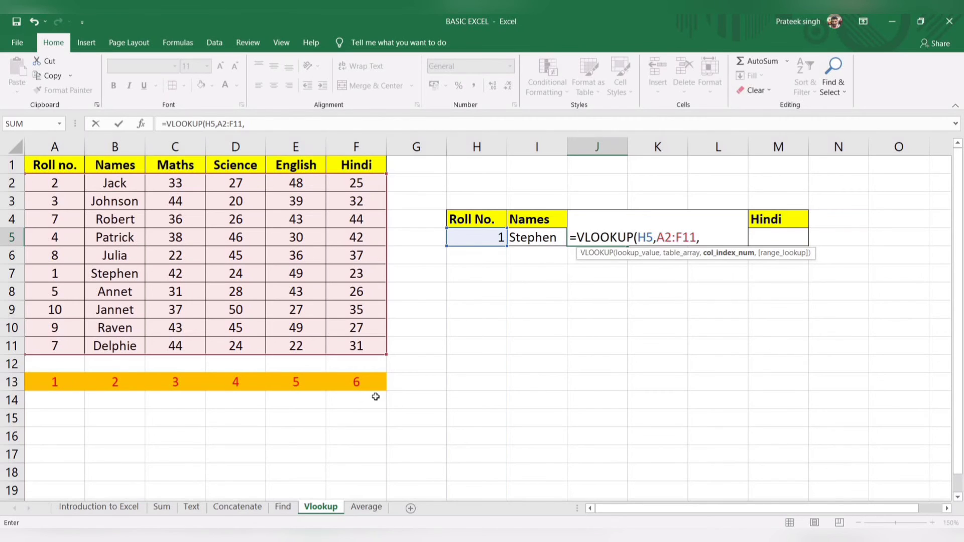
type("3,")
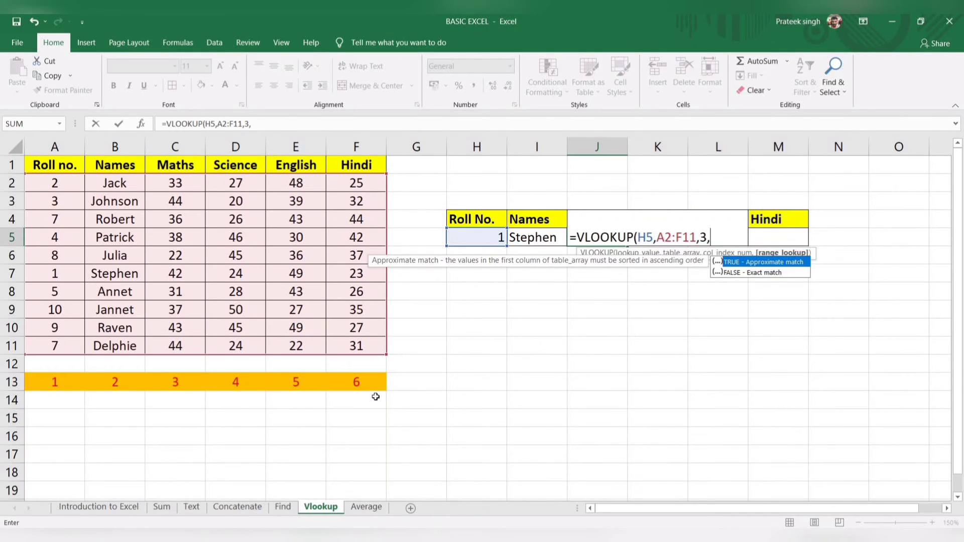
type("0")
key("Return")
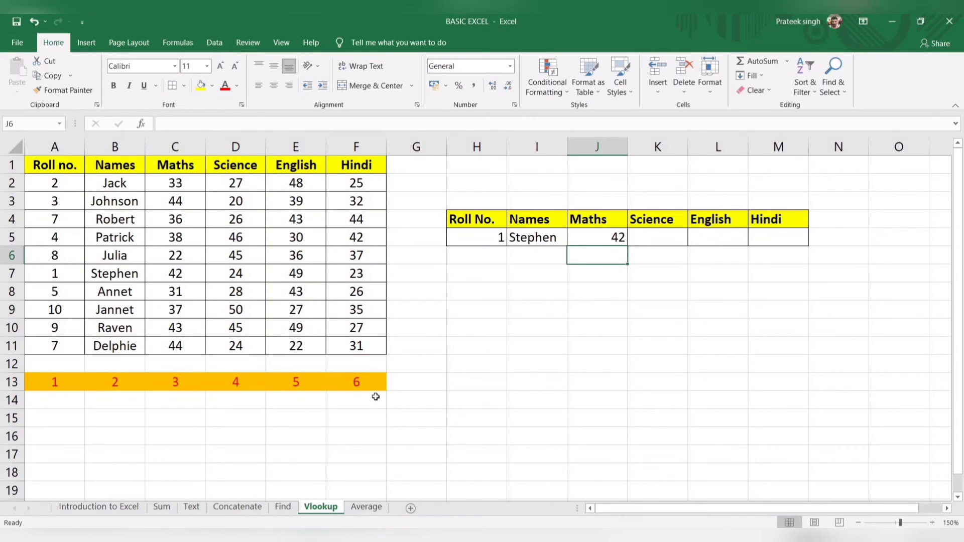
key("Up")
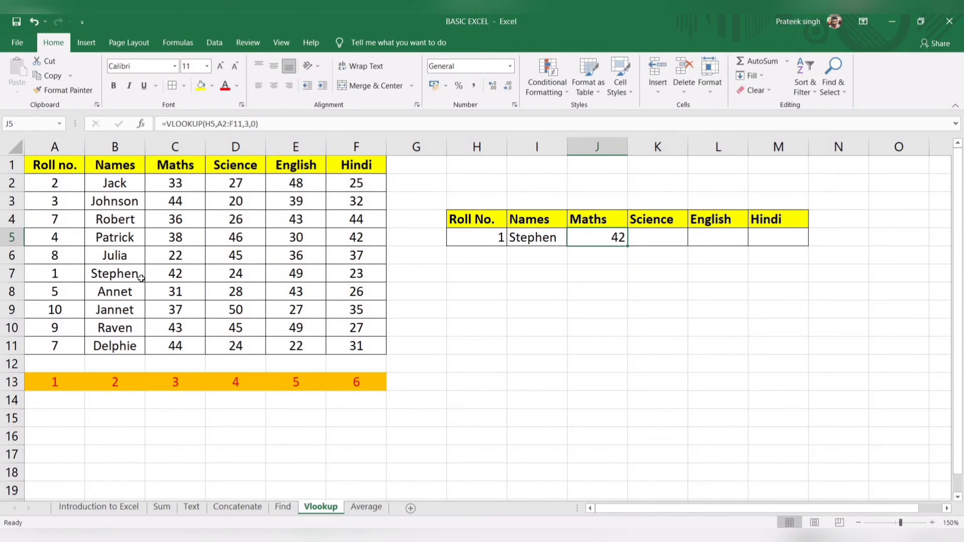
left_click(171, 276)
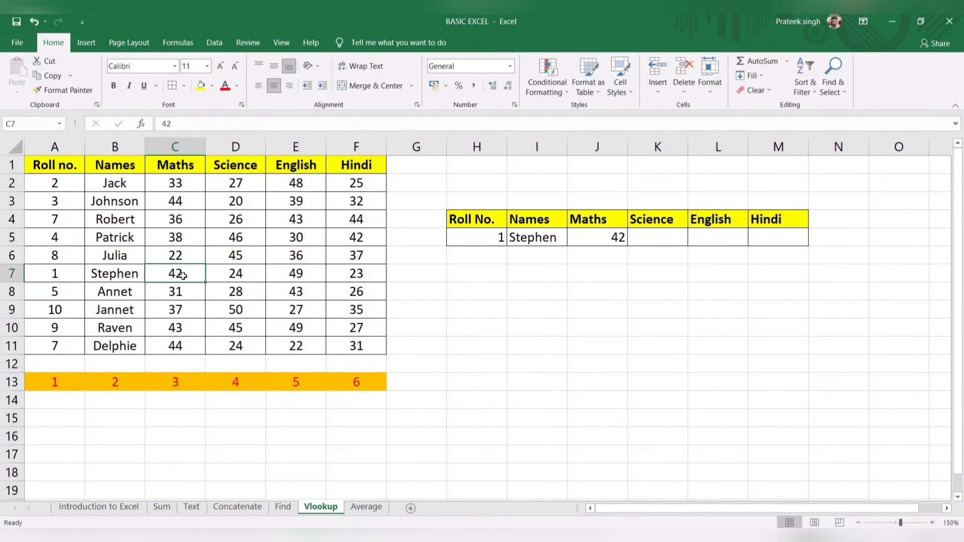
- Enter =VLOOKUP(H5,A2:F11,4,0) in cell K5 to look up the Science mark for the roll number
left_click(666, 233)
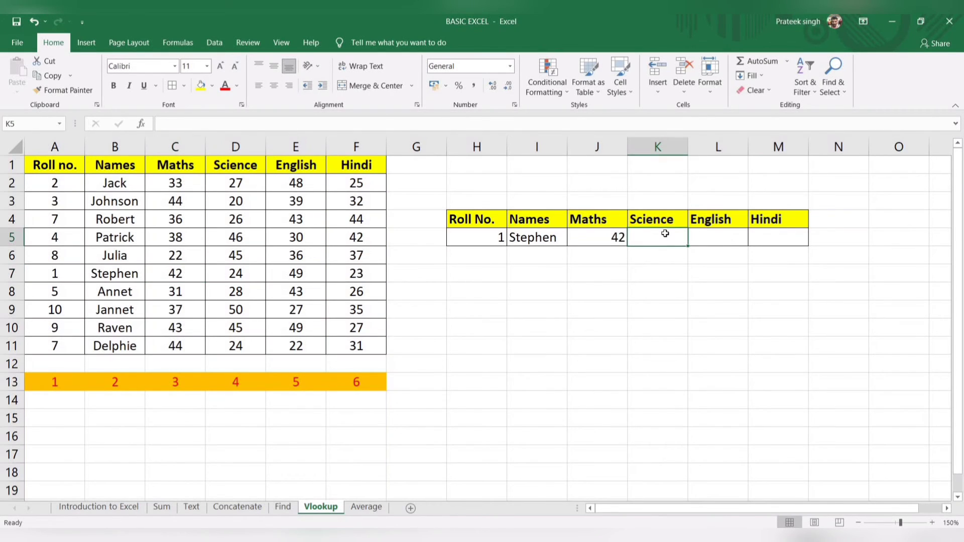
type("=vloo")
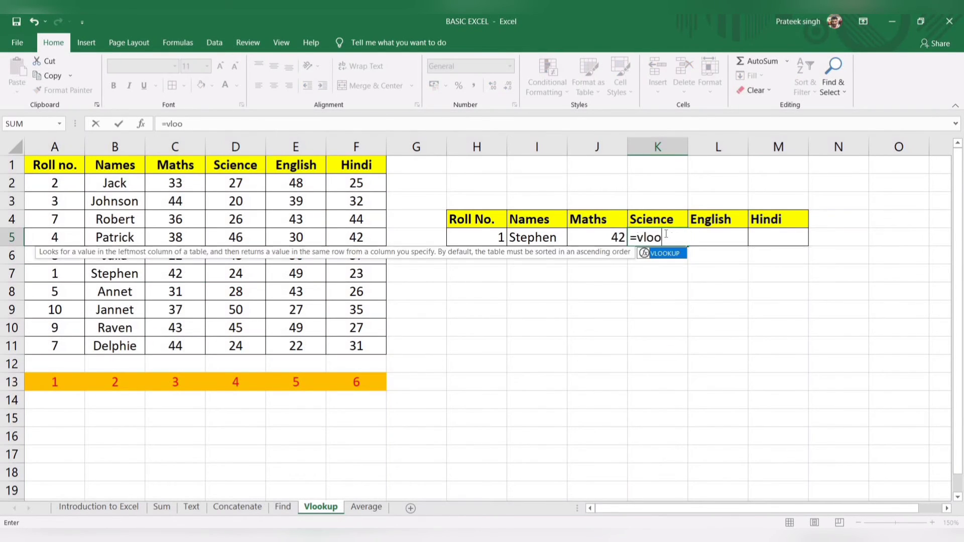
key("Tab")
left_click(490, 238)
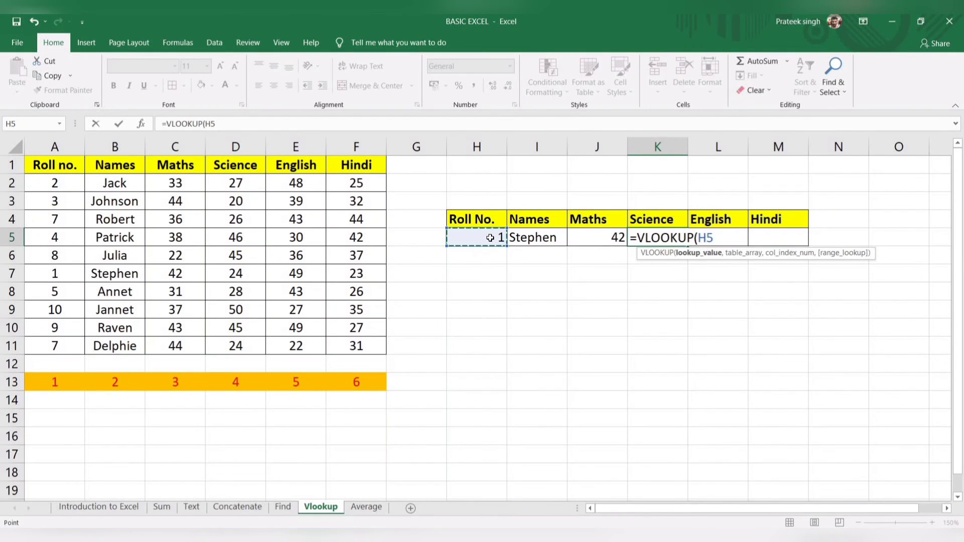
type(",")
left_click(322, 198)
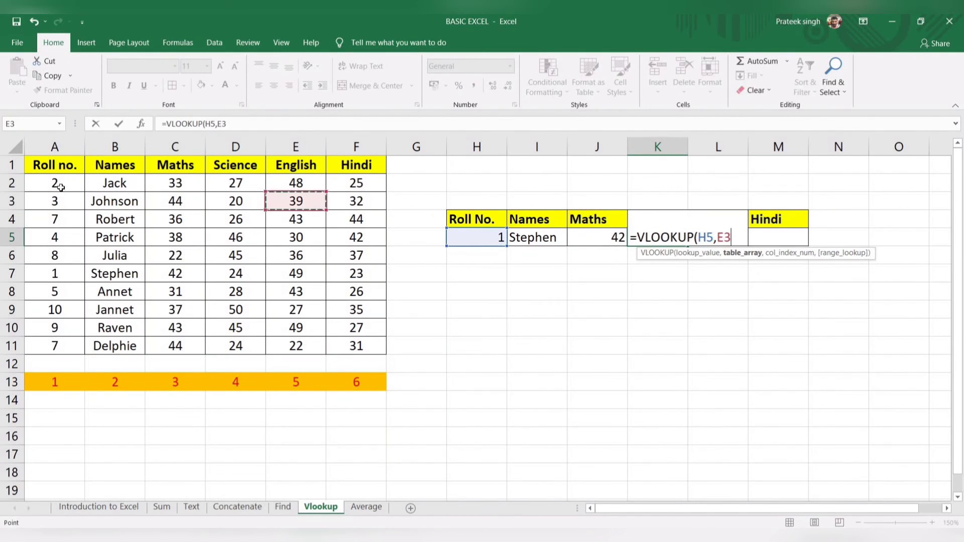
left_click_drag(60, 184, 344, 341)
type(",")
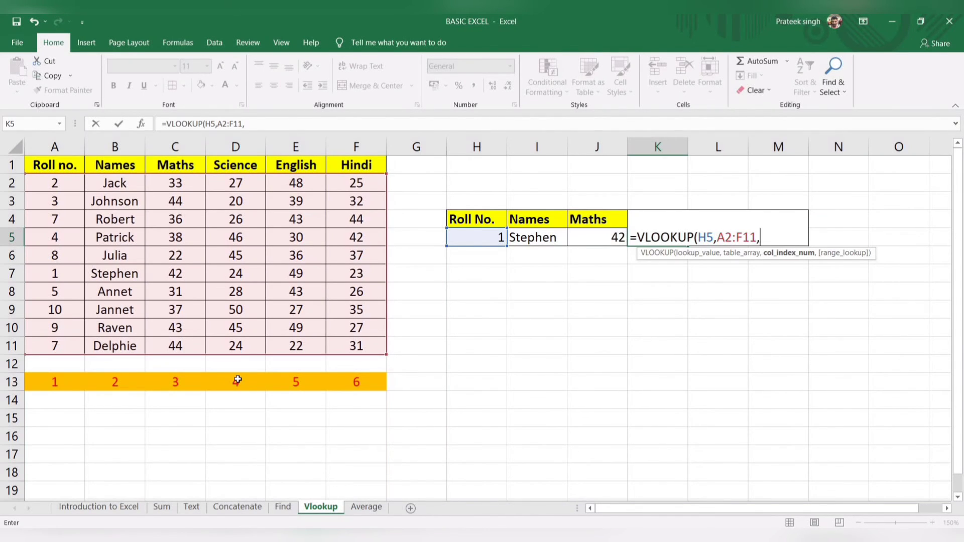
type("4,0")
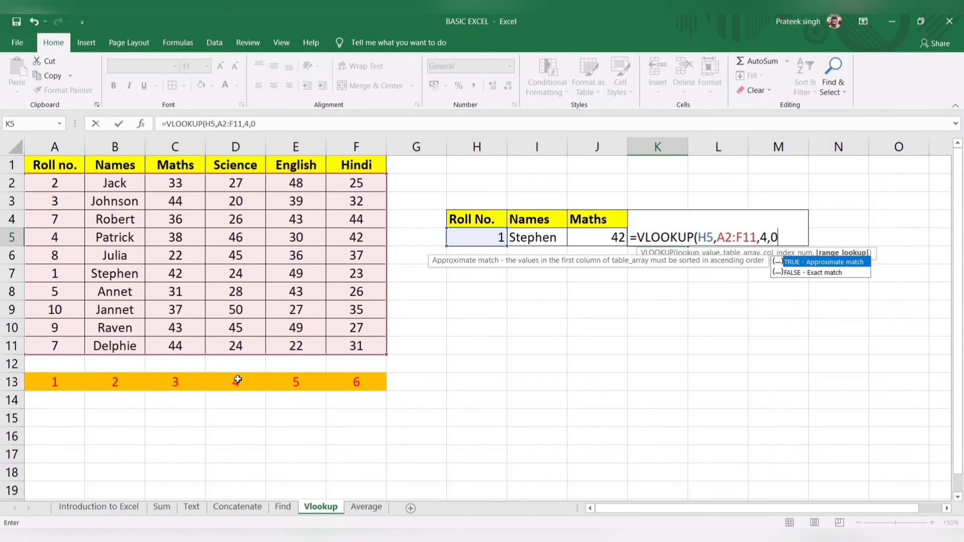
type(")")
key("Return")
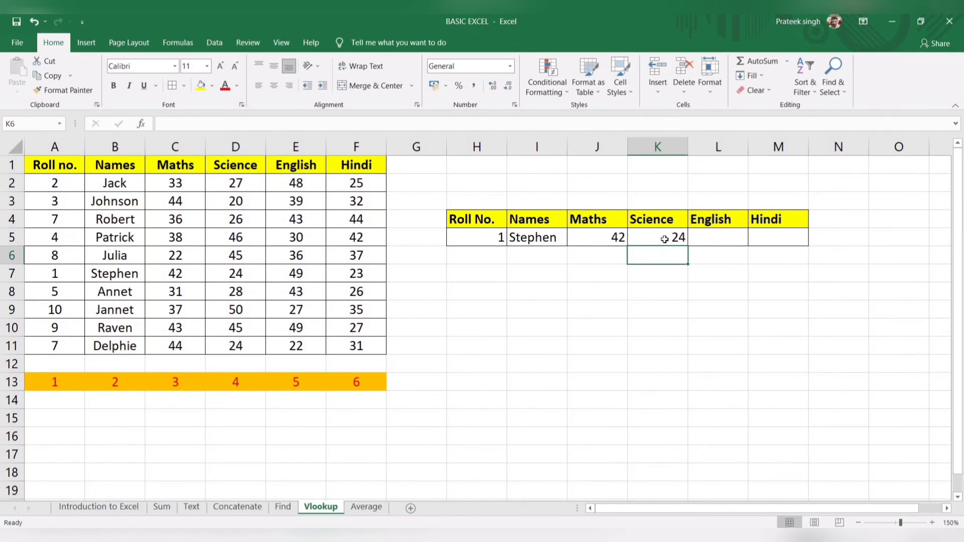
- Enter =VLOOKUP(H5,A2:F11,5,0) in cell L5 and check the English mark against the source table
left_click(720, 240)
type("=vloo")
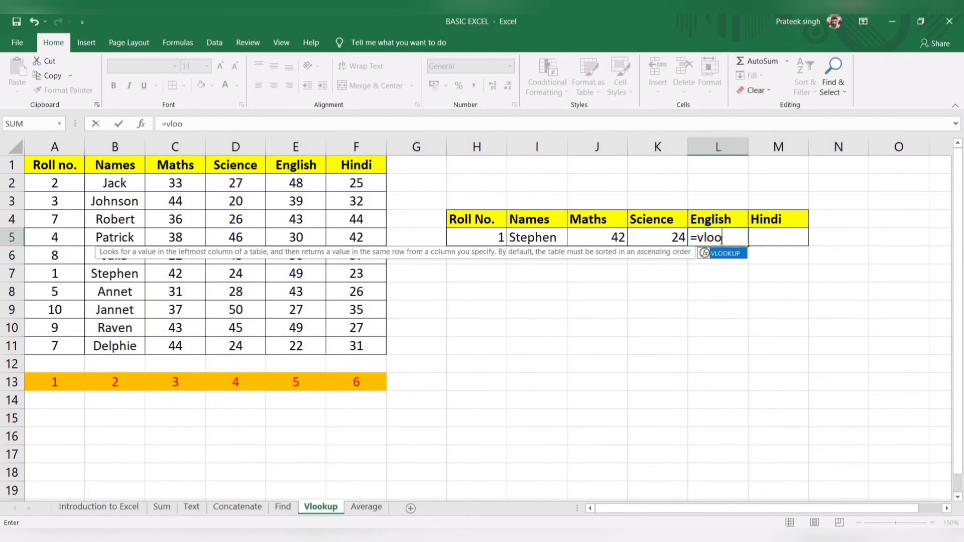
key("Tab")
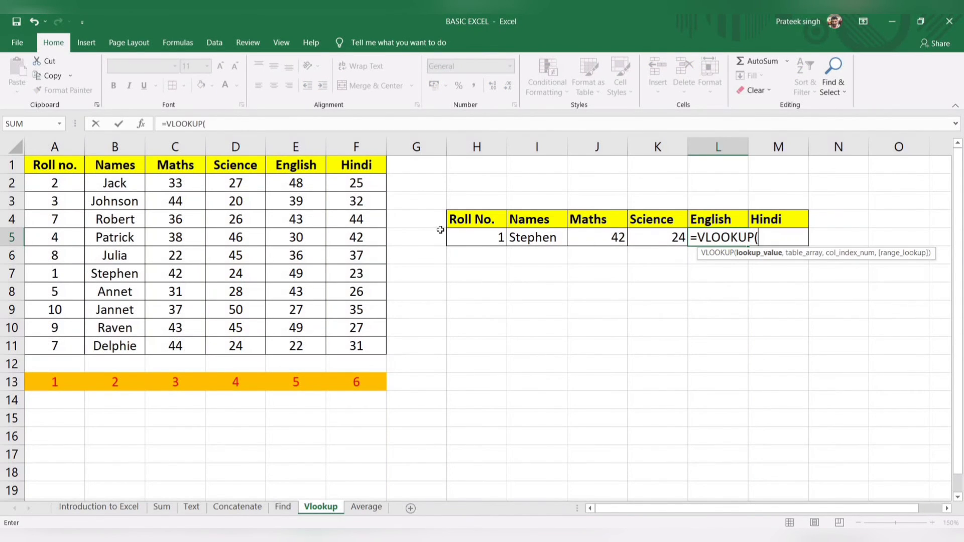
left_click(477, 243)
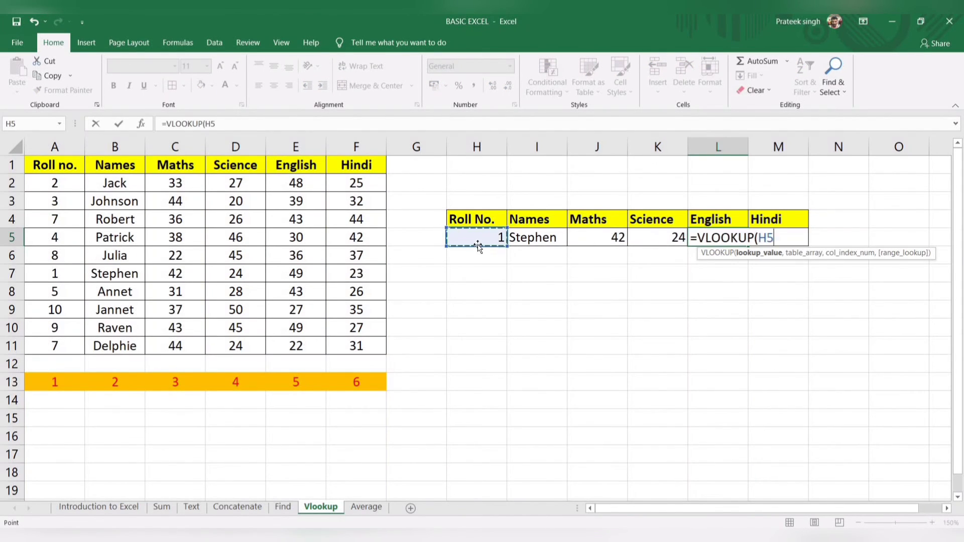
type(",")
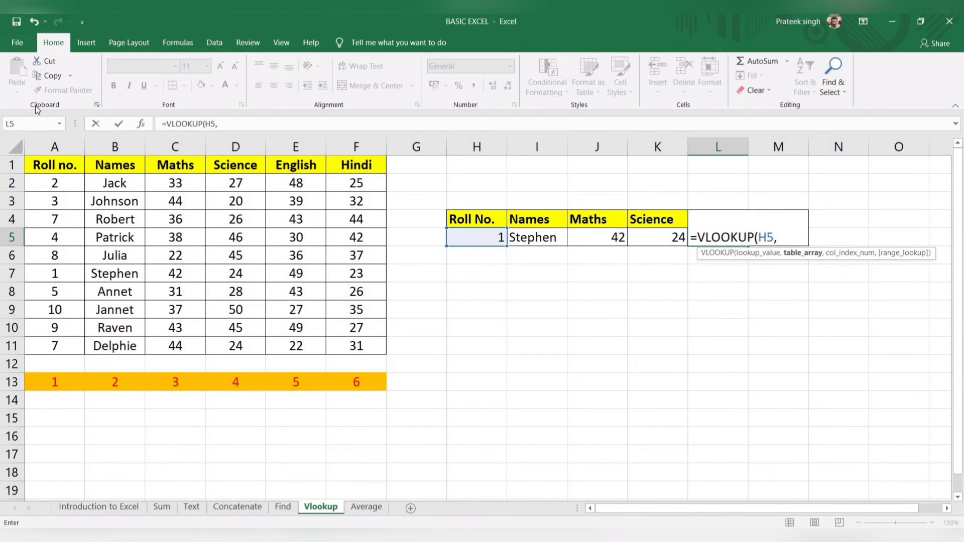
left_click_drag(55, 182, 360, 338)
type(",")
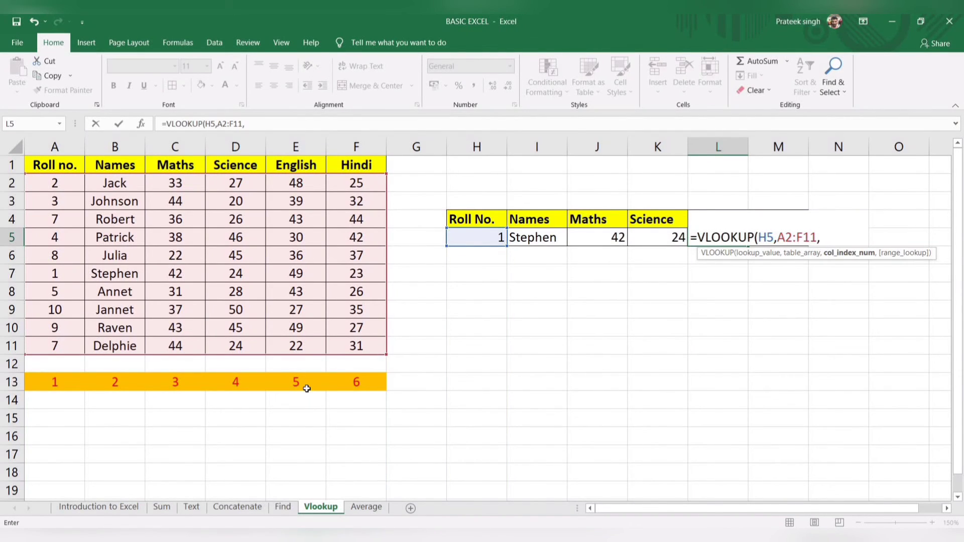
type("5")
type(",0")
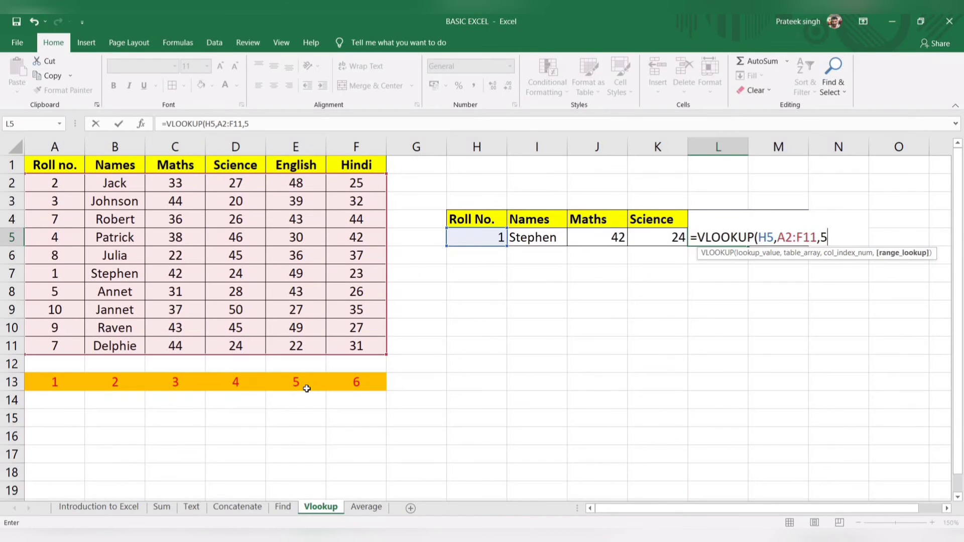
type(")")
key("Return")
key("Up")
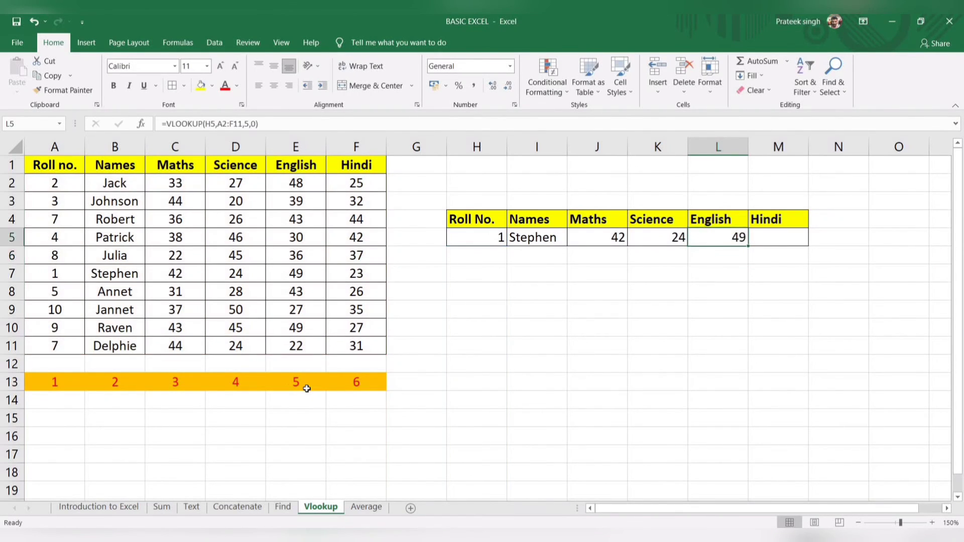
left_click(312, 277)
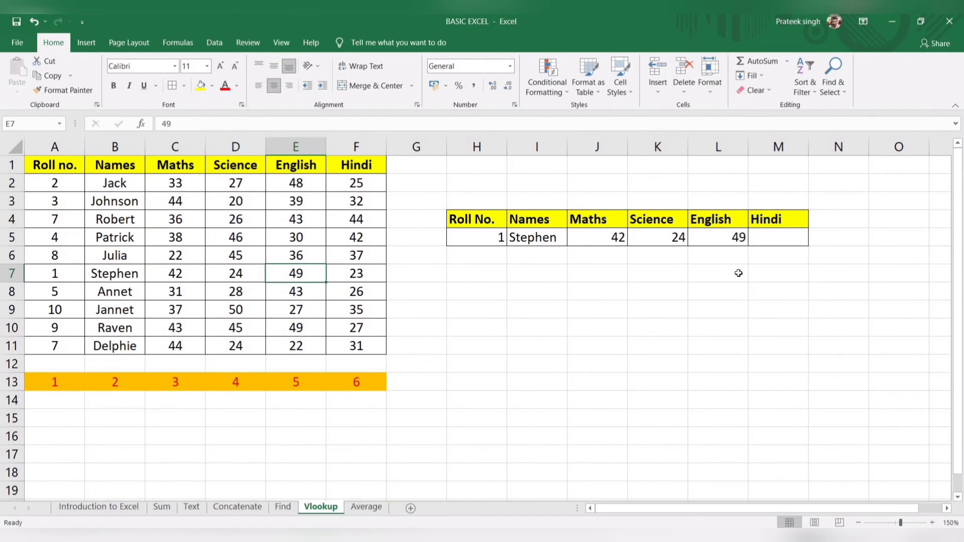
- Enter =VLOOKUP(H5,A2:F11,6,0) in cell M5 to look up the Hindi mark for the roll number
left_click(787, 237)
type("=vlook")
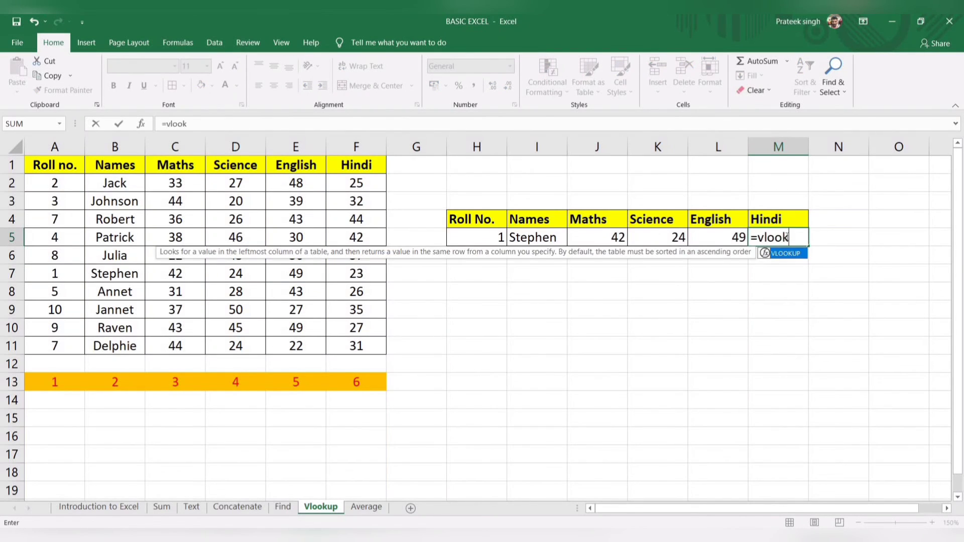
key("Tab")
left_click(449, 238)
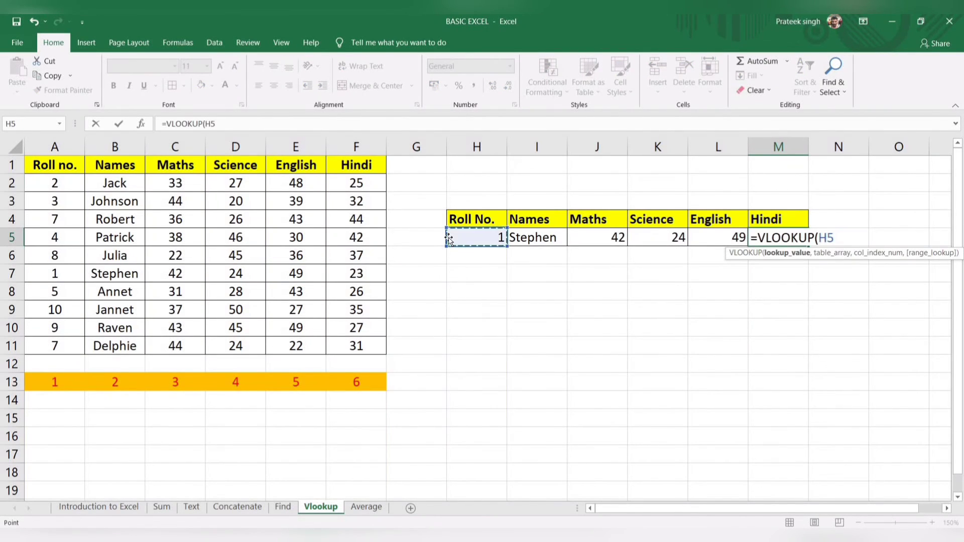
type(",")
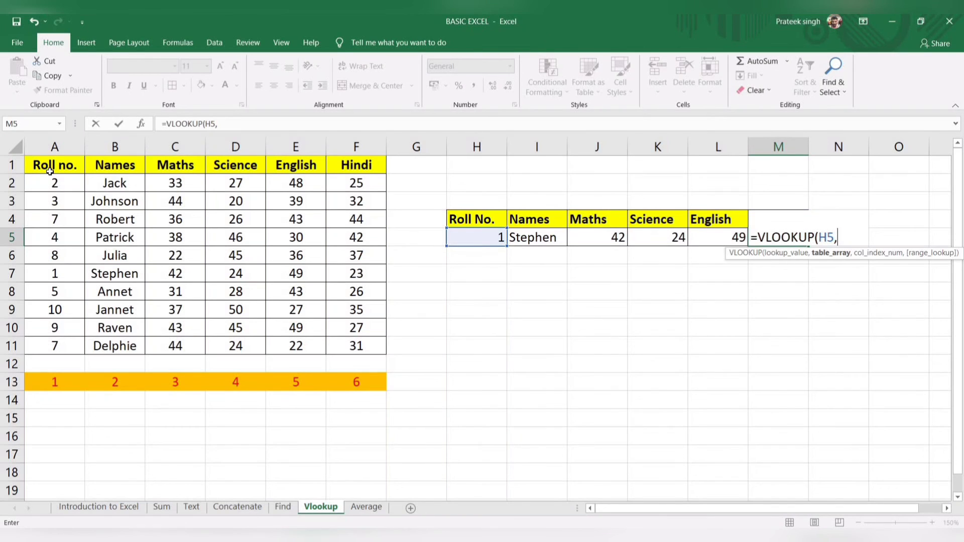
left_click_drag(65, 189, 343, 355)
type(",")
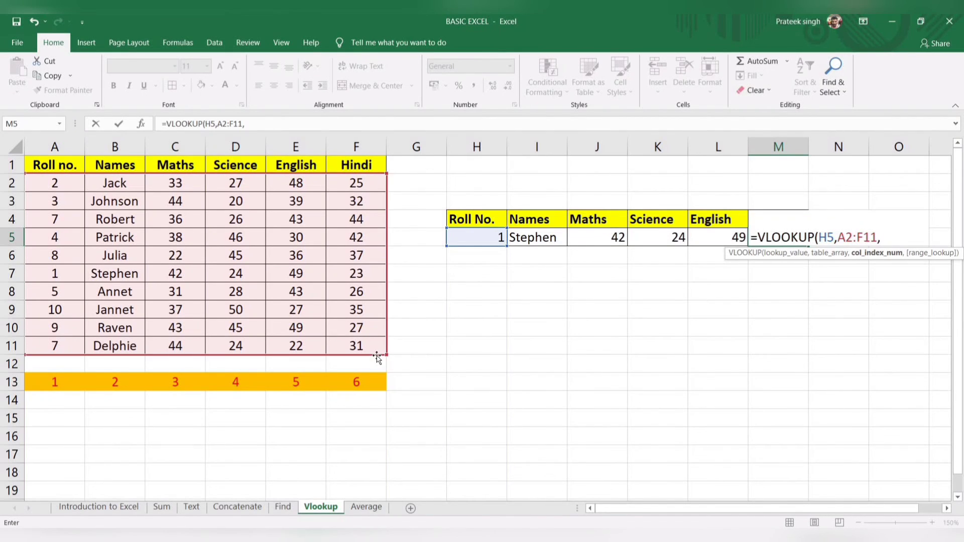
type("6,0")
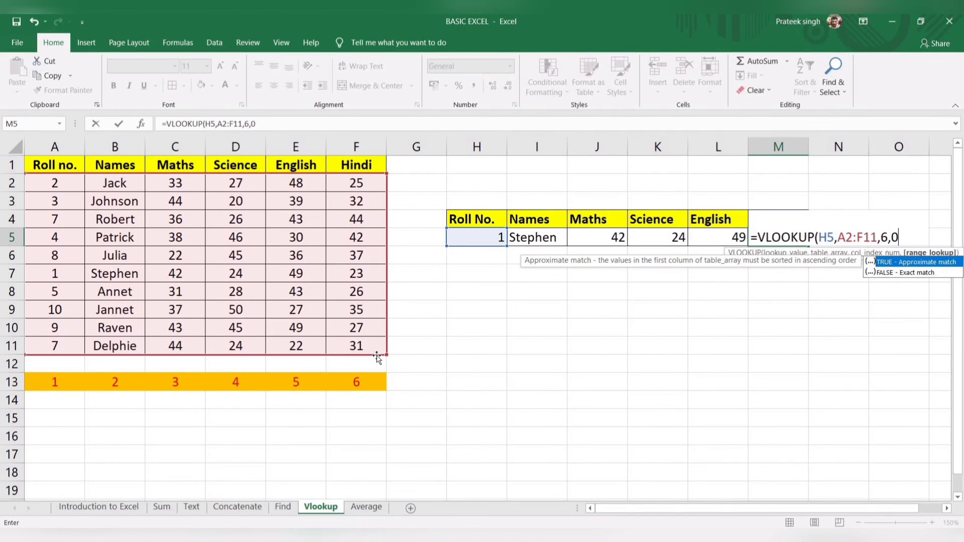
type(")")
key("Return")
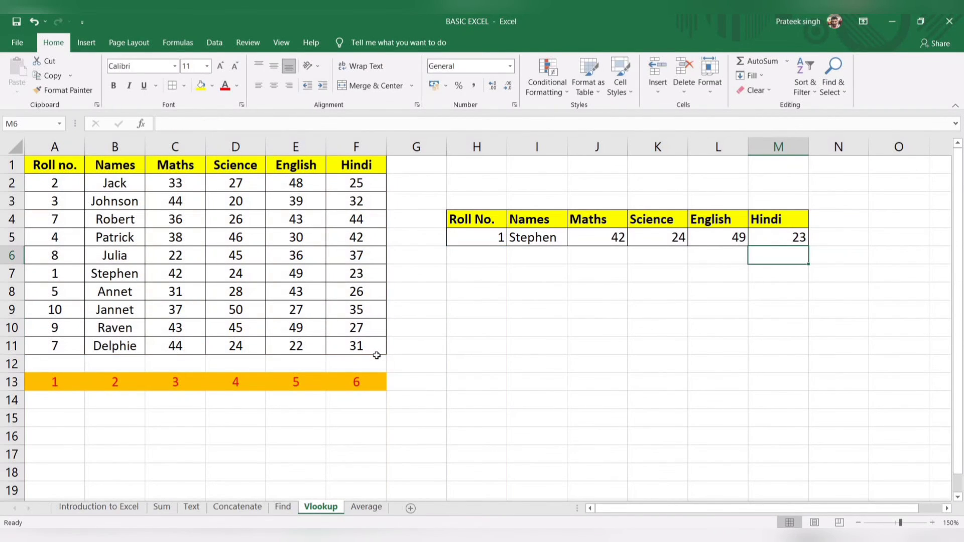
- Review the lookup row cell by cell from the roll number in H5 to the Hindi formula in M5
key("Up")
key("Left")
key("Left")
key("Left")
key("Left")
key("Left")
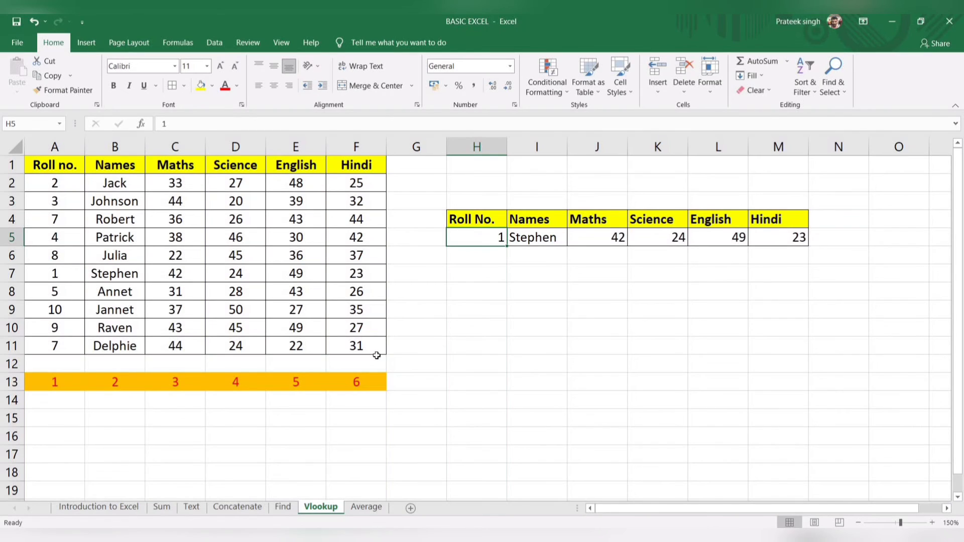
key("Right")
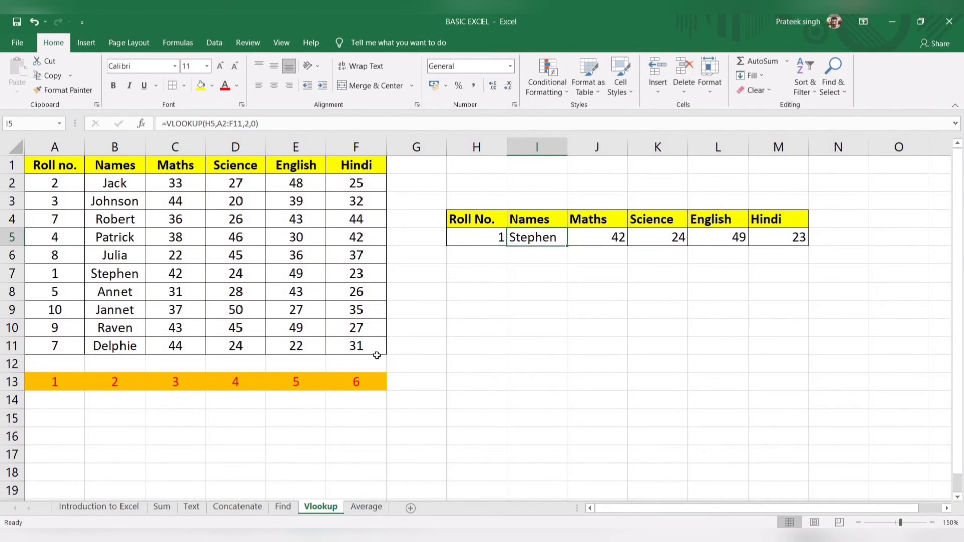
key("Right")
key("Right")
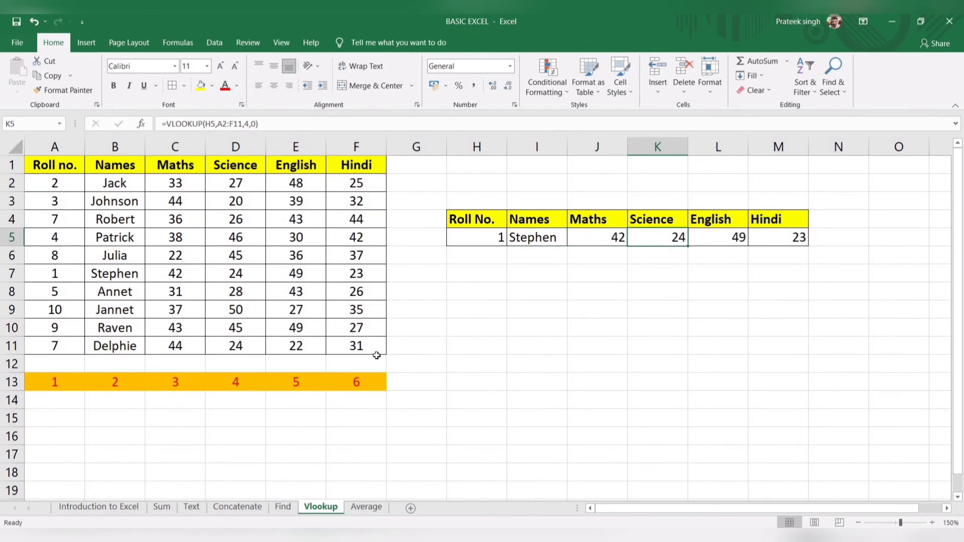
key("Right")
key("Right")
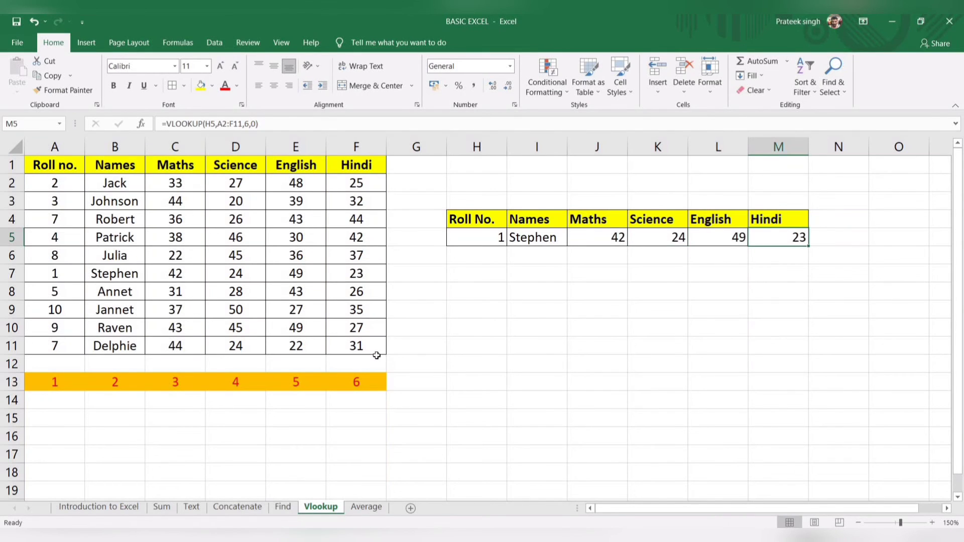
- Enter roll number 10 in cell H5 to test the name and marks lookups
key("Left")
key("Left")
key("Left")
key("Left")
key("Left")
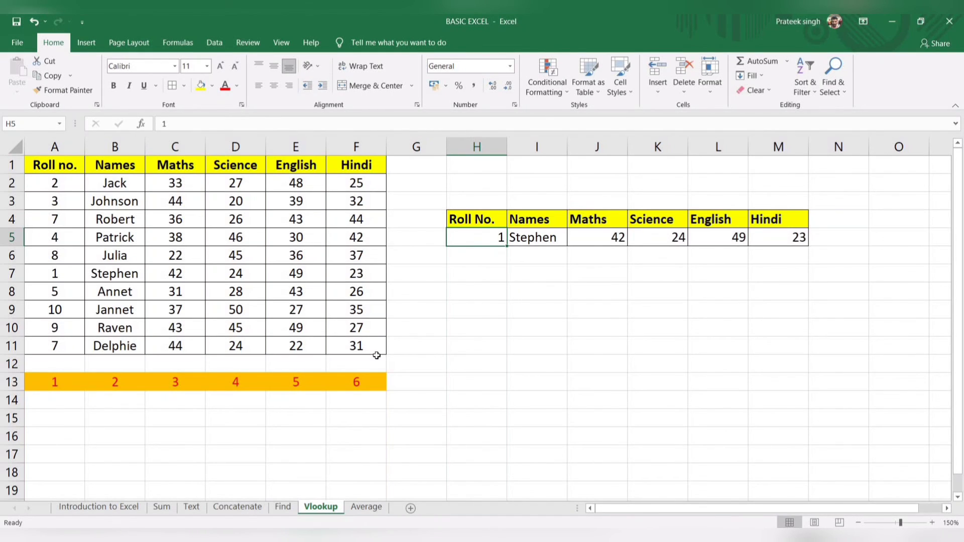
type("10")
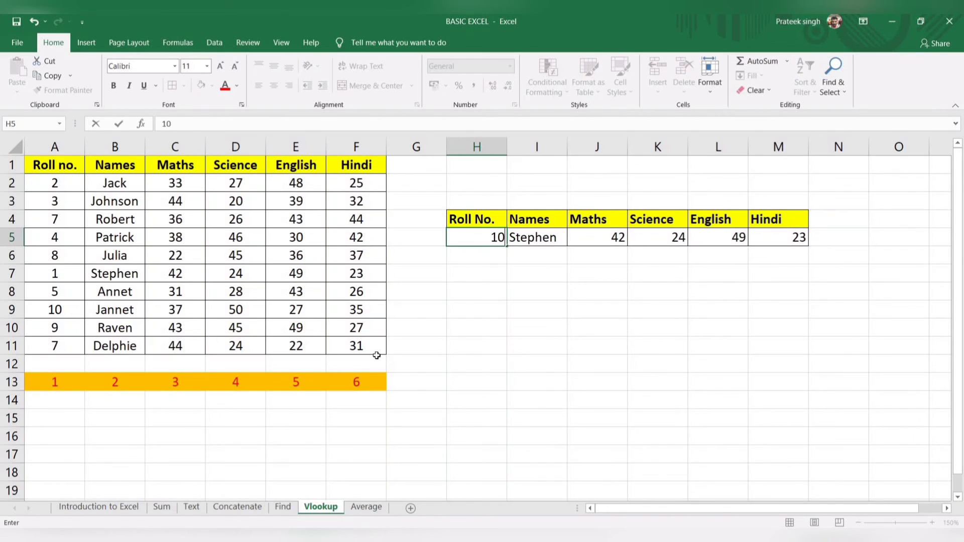
key("Return")
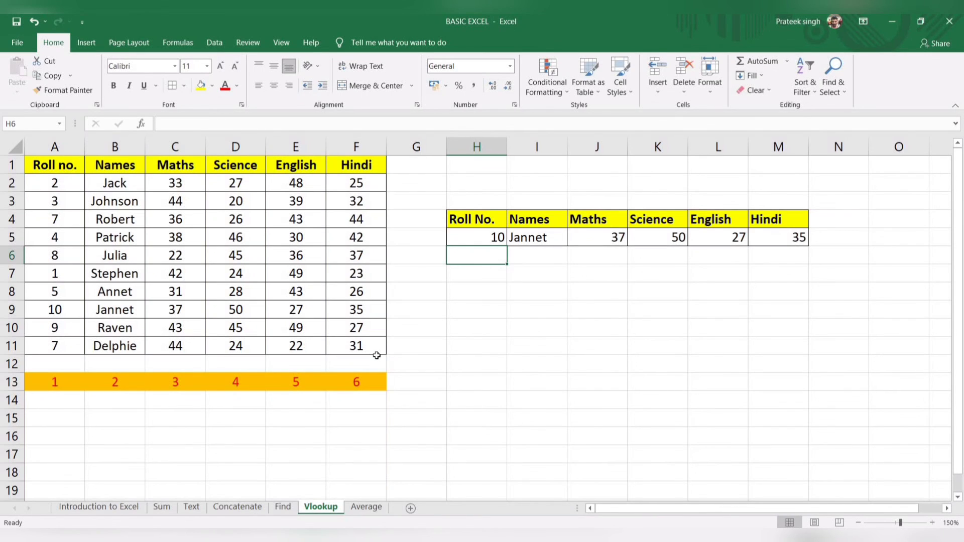
- Enter roll number 2 in cell H5 and compare the looked-up name and marks with row 2 of the source table
key("Up")
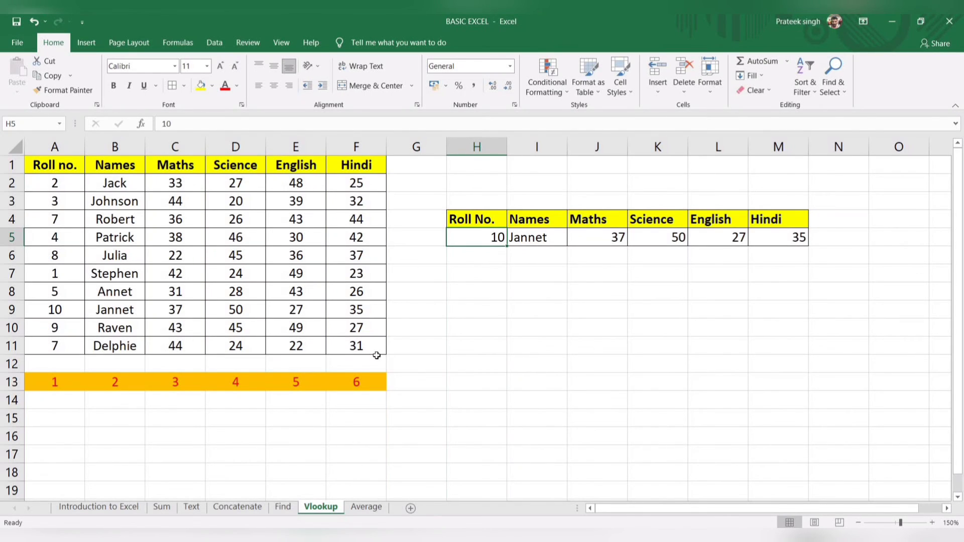
type("2")
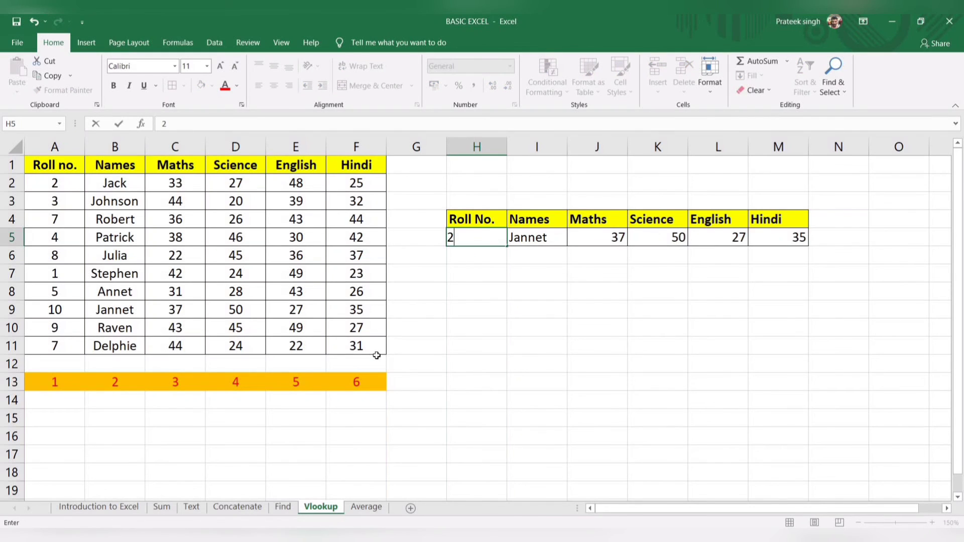
key("Return")
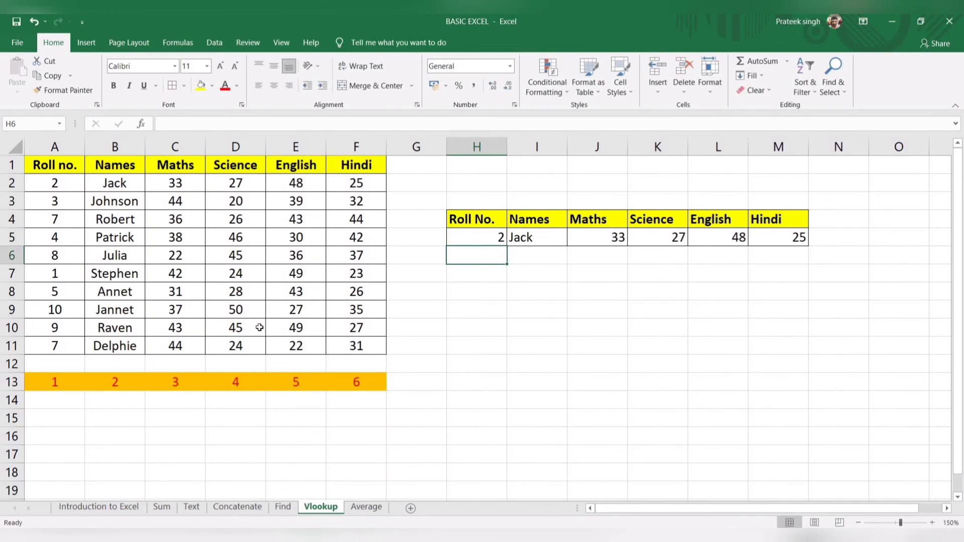
left_click(2, 183)
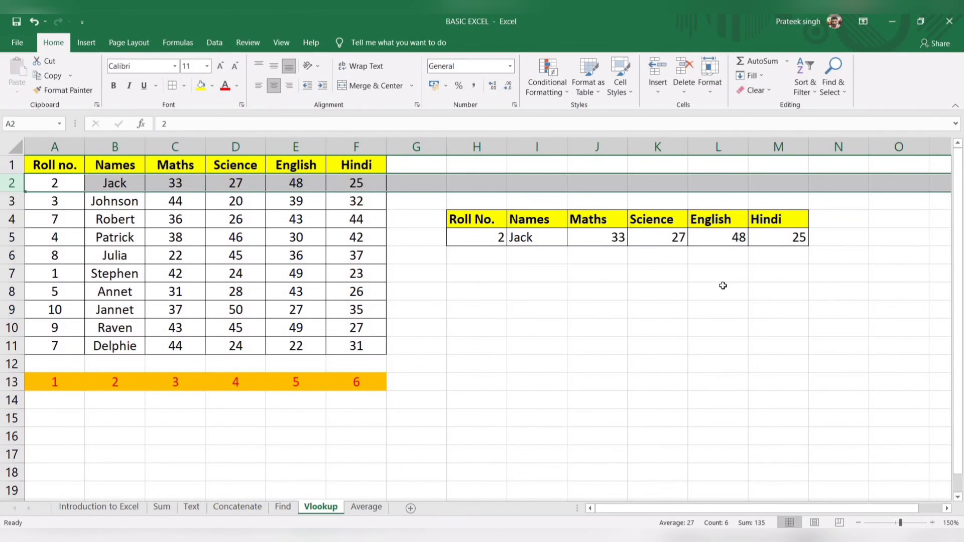
left_click(706, 299)
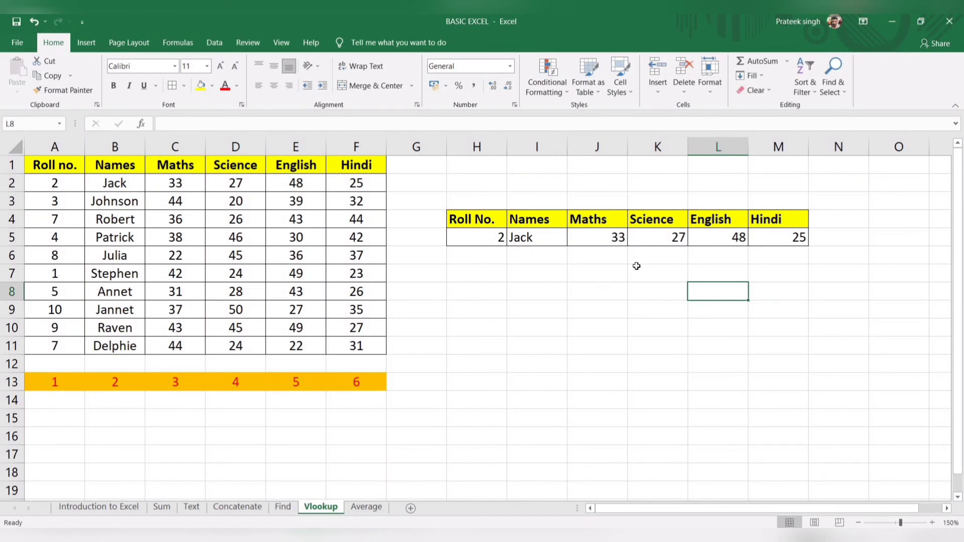
left_click(602, 239)
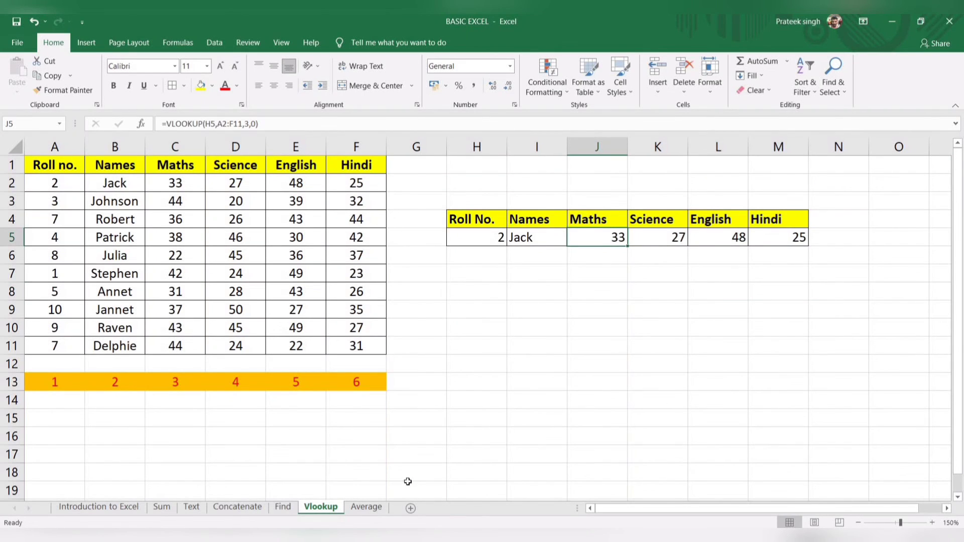
- Open the Average sheet and select the empty cell E16 beside the number list
left_click(367, 508)
left_click(192, 339)
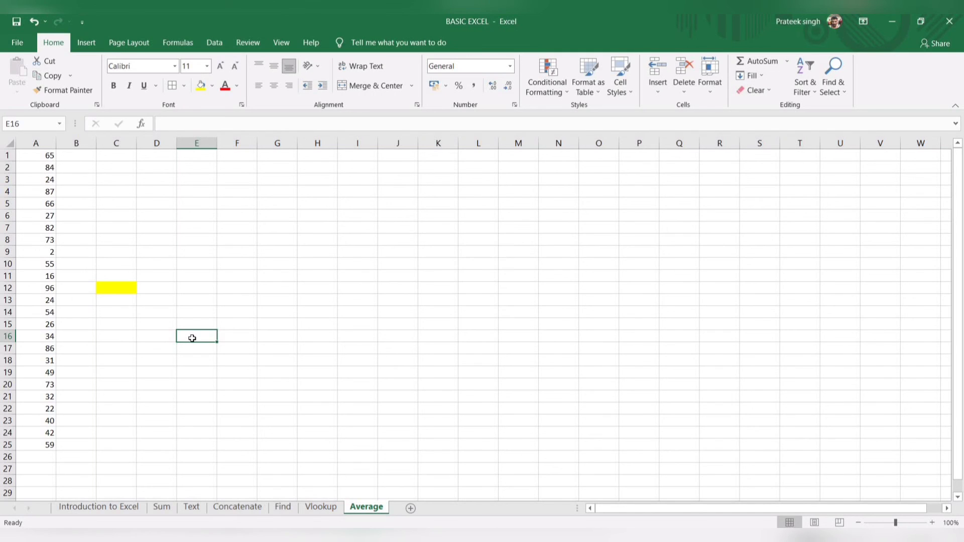
- Calculate the average of all numbers in column A in the yellow cell C12 with =AVERAGE(A:A), and check it against the source column
left_click(112, 289)
type("=")
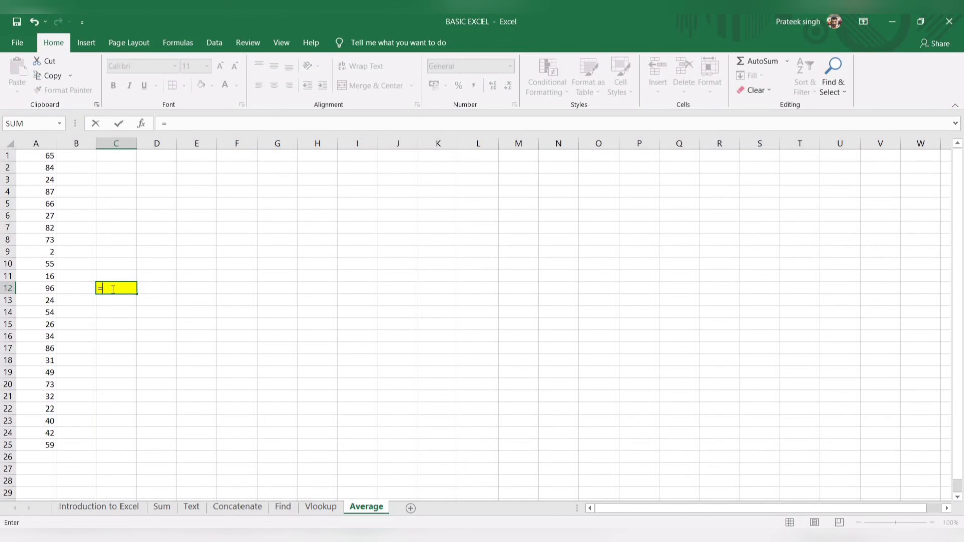
type("average")
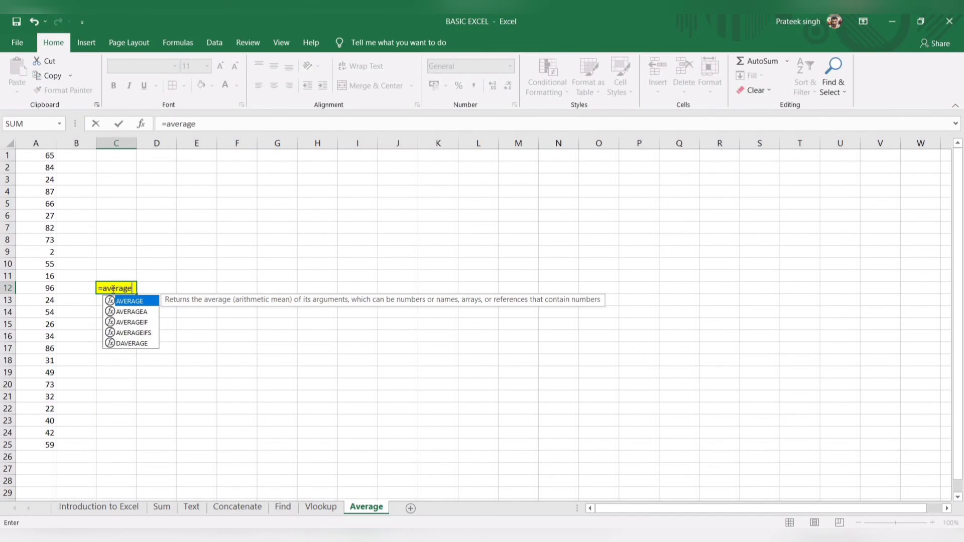
key("Tab")
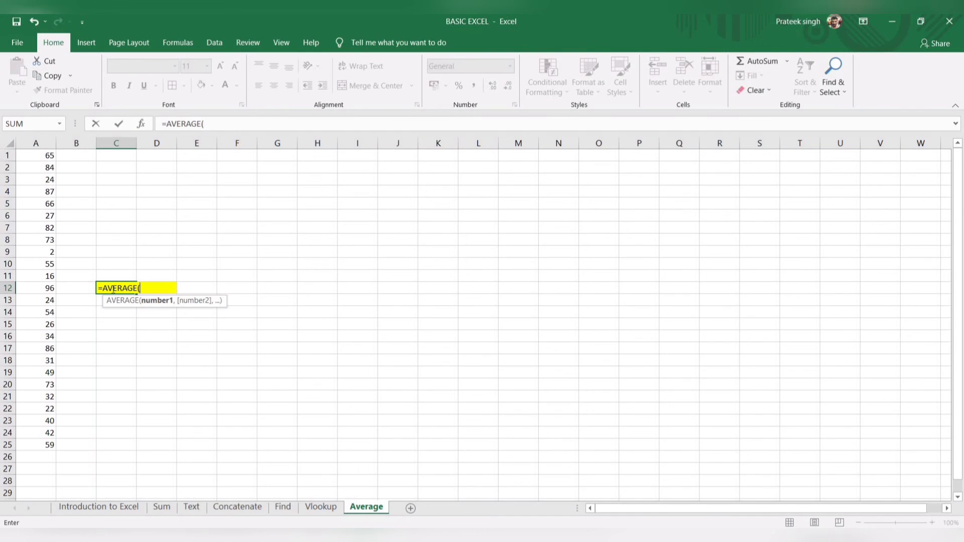
left_click(46, 141)
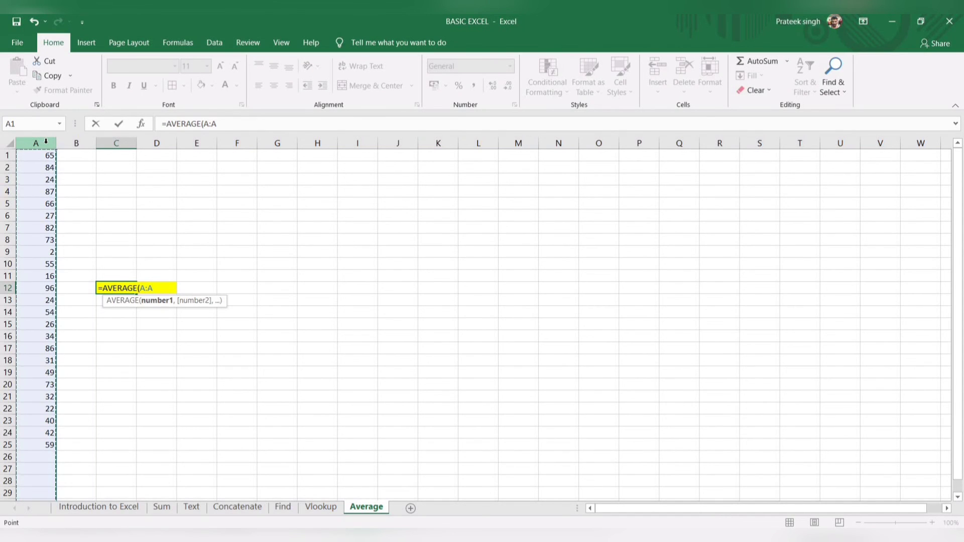
type(")")
key("Return")
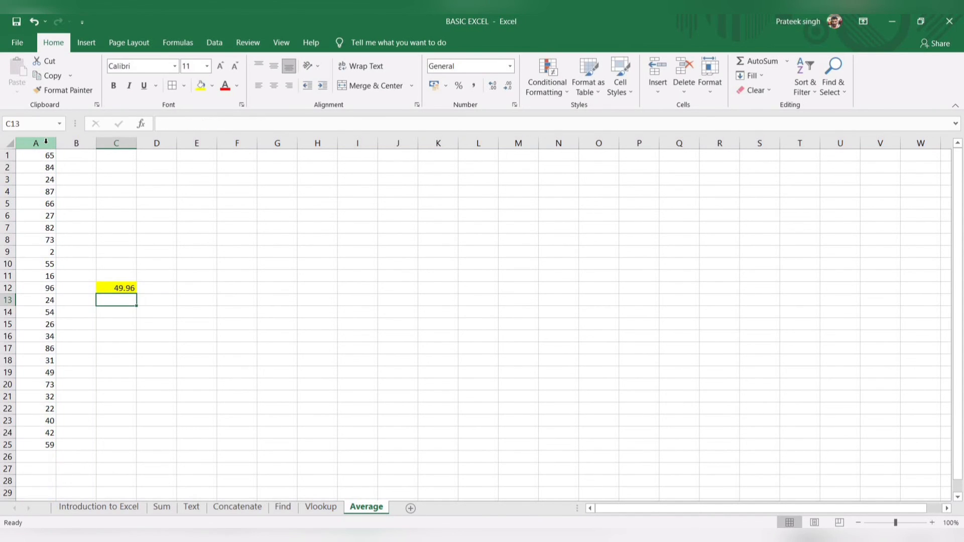
key("Up")
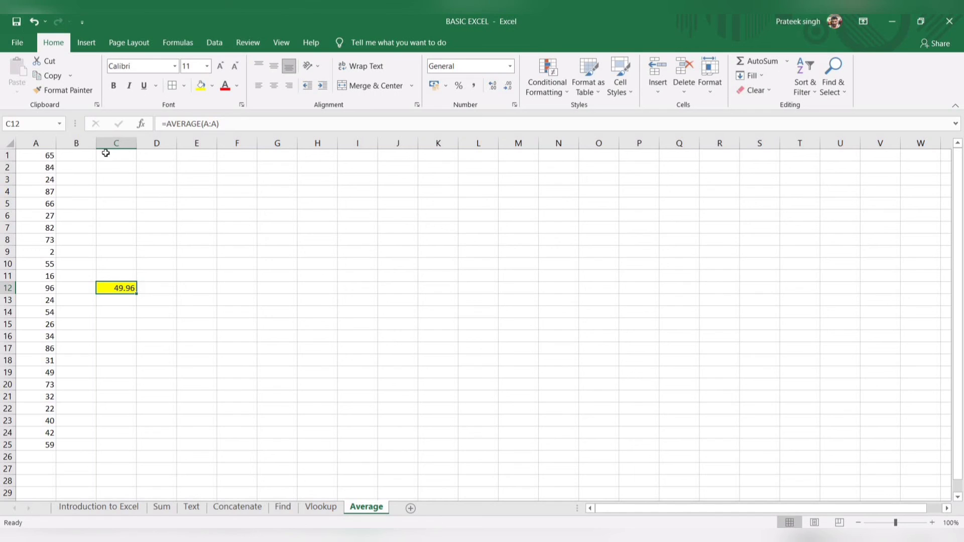
left_click(38, 137)
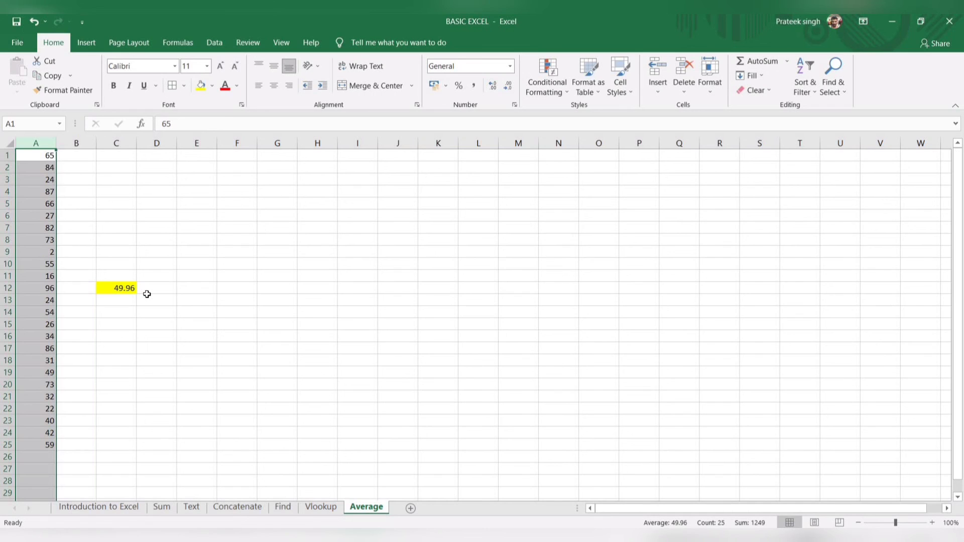
- Find the largest number in column A by entering =LARGE(A:A,1) in cell F12
left_click(224, 294)
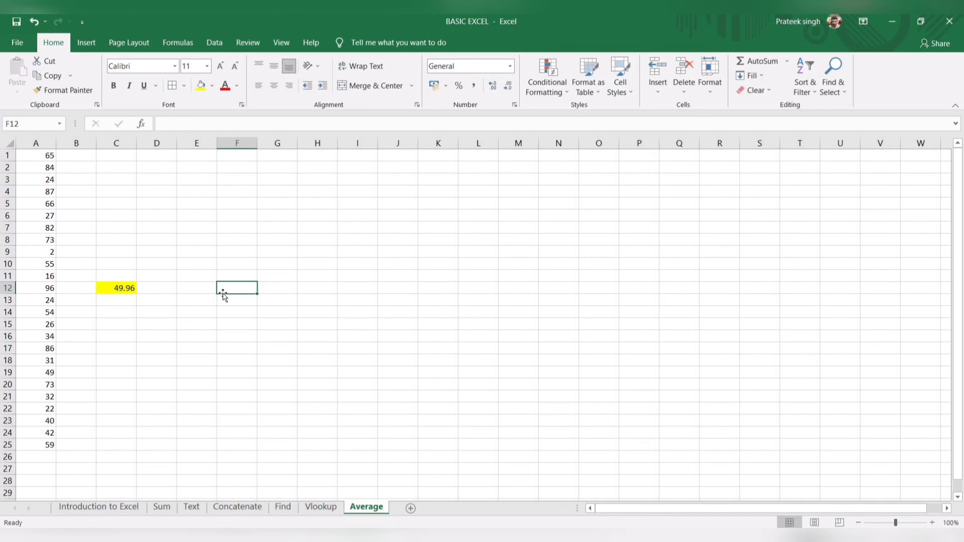
type("=large")
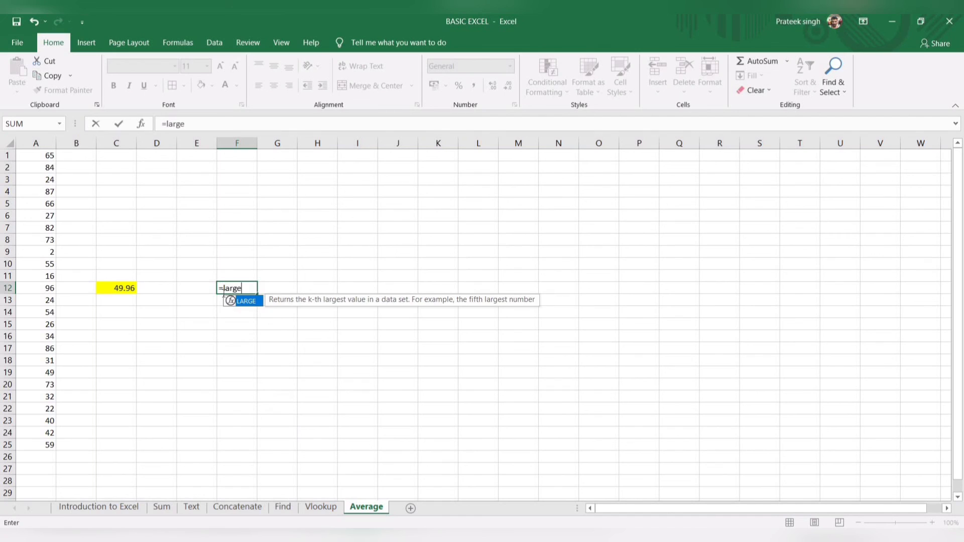
key("Tab")
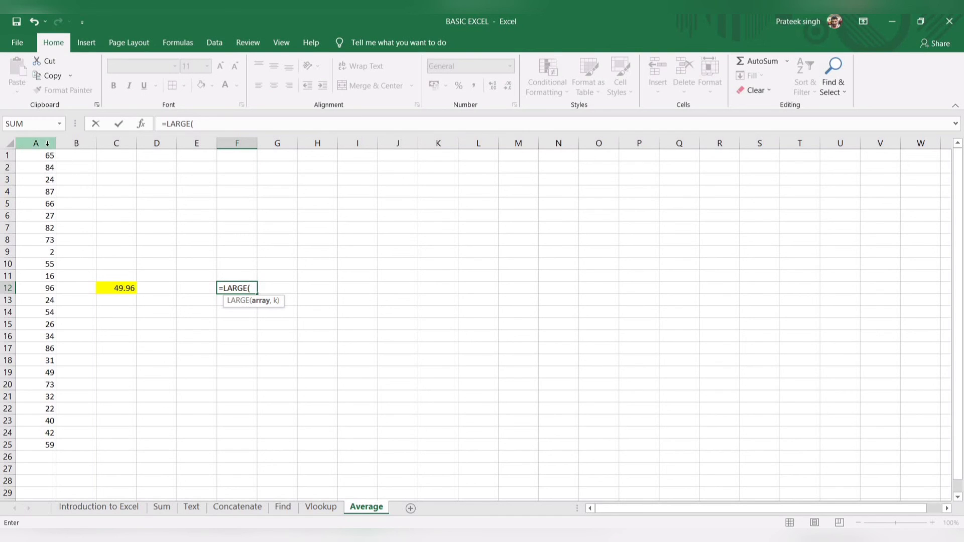
left_click(48, 143)
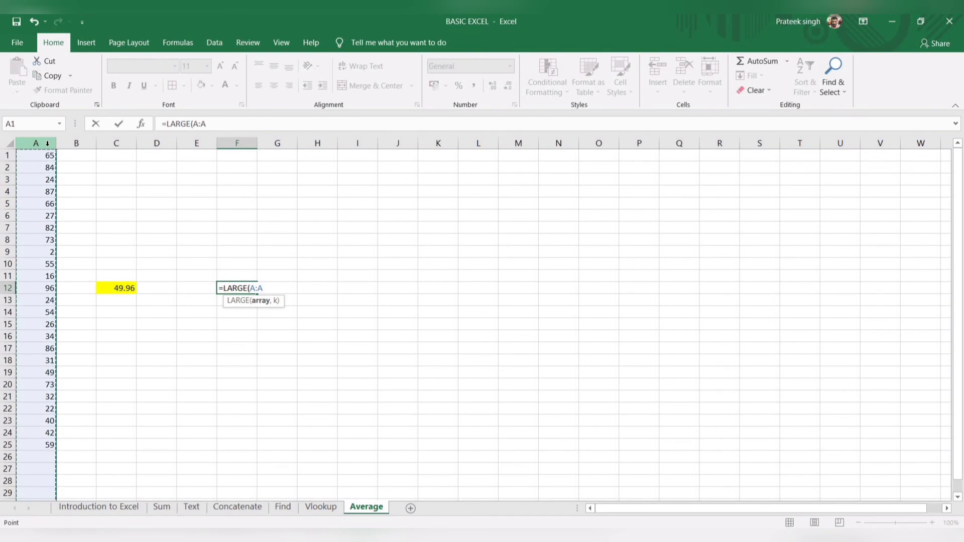
type(",")
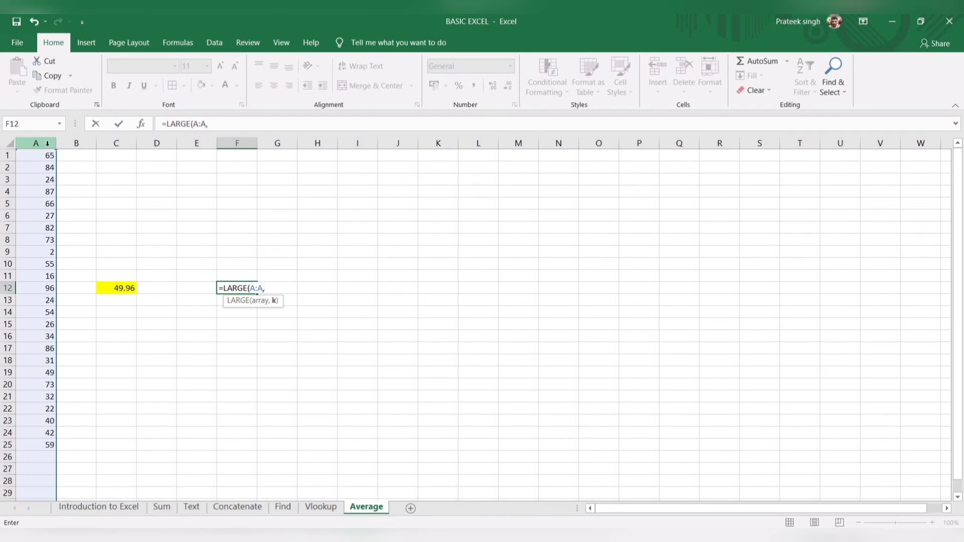
type("1)")
key("Return")
key("Up")
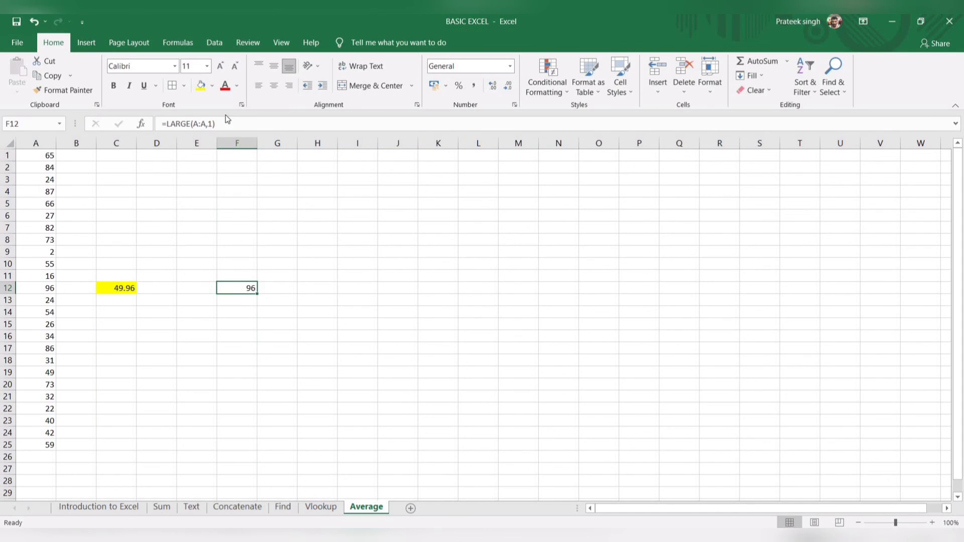
- Change the rank argument of the LARGE formula in F12 to 2 so it returns the second-largest number
left_click(209, 124)
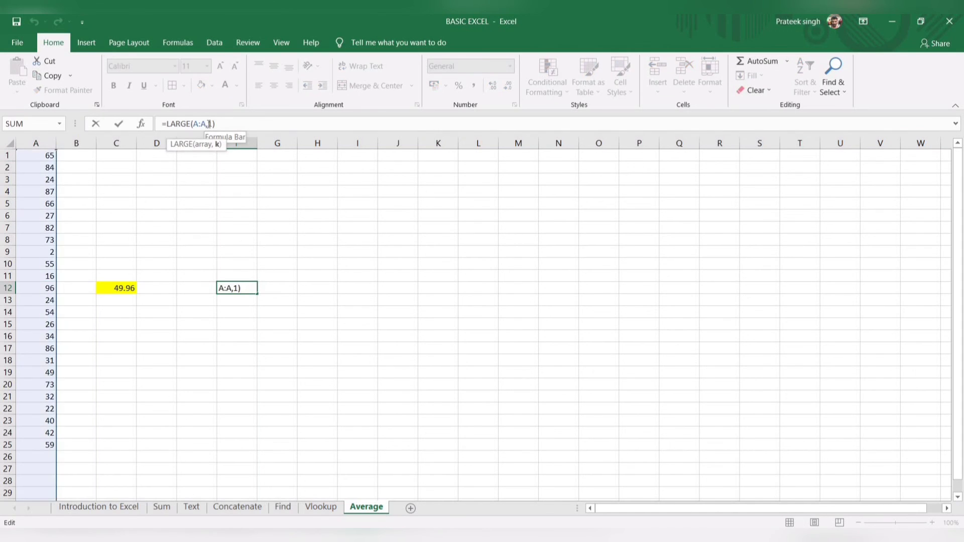
key("Right")
key("BackSpace")
type("2")
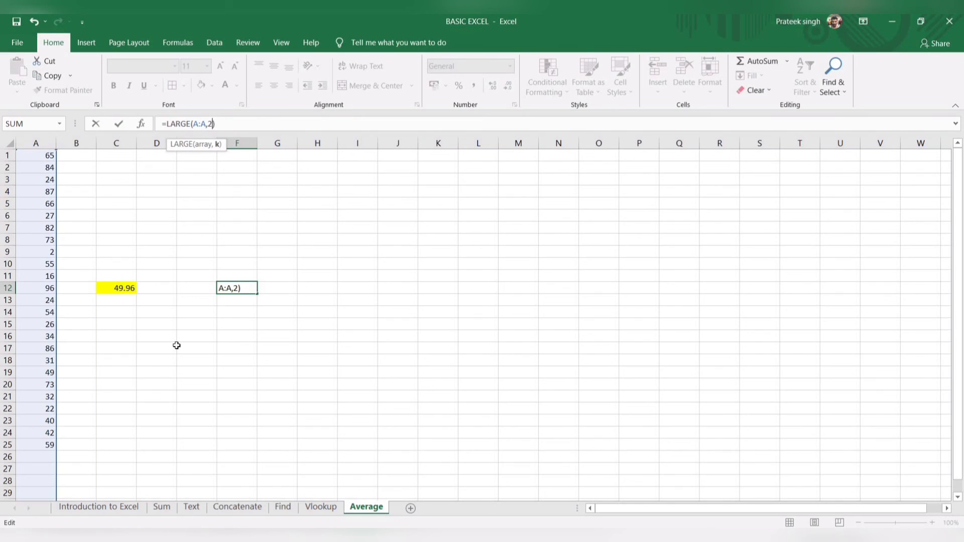
key("Return")
key("Up")
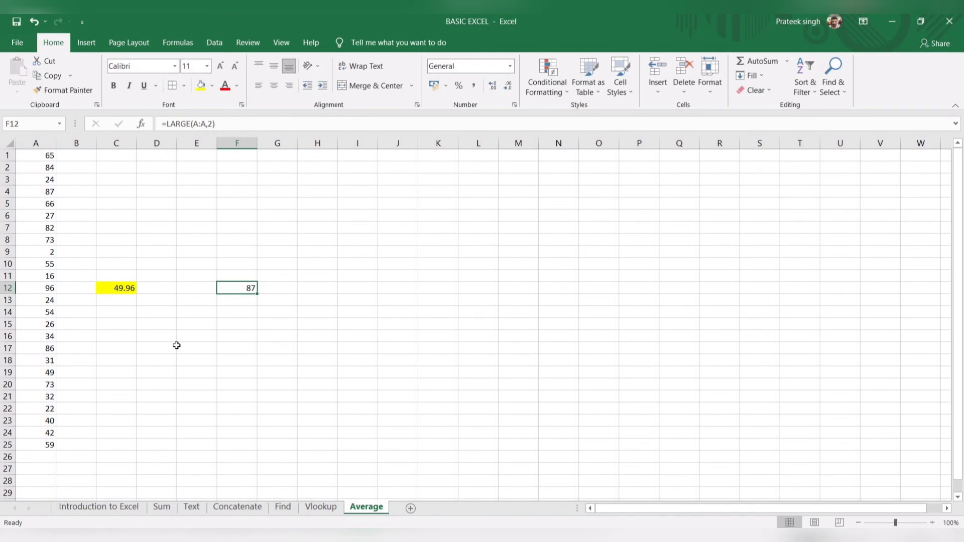
- Compare the numbers in column A with the second-largest result in F12
key("Left")
key("Left")
key("Left")
key("Left")
key("Left")
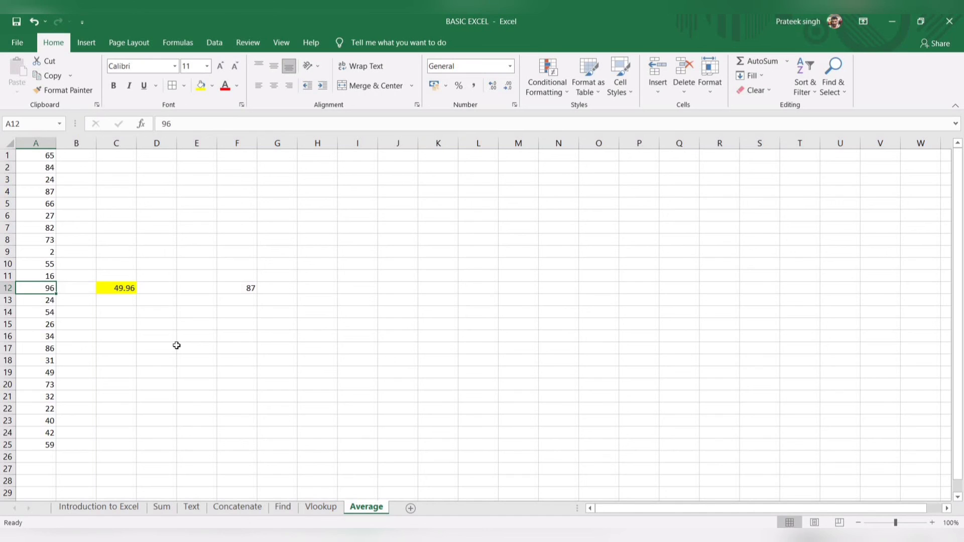
key("ctrl+Down")
key("ctrl+Up")
key("Down")
key("Down")
key("Down")
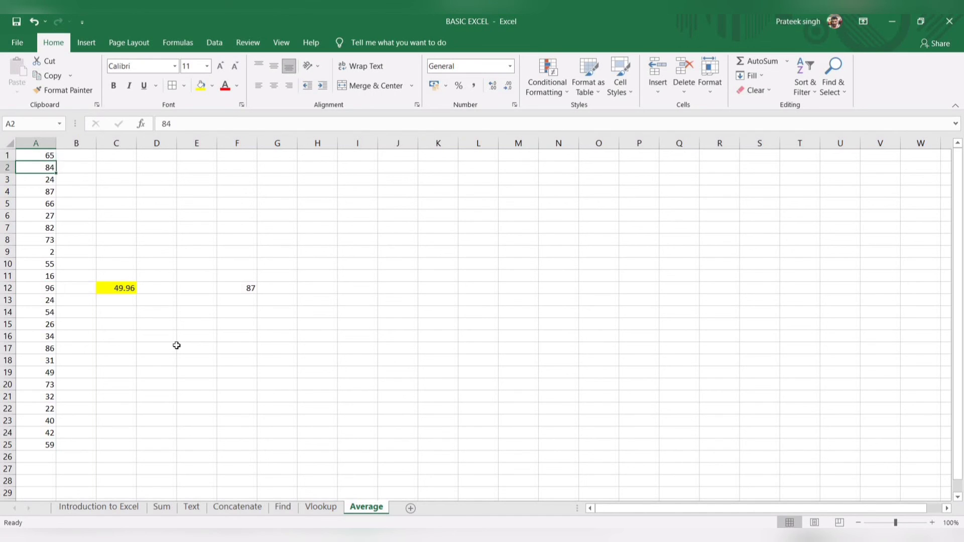
key("Right")
key("Right")
key("Right")
key("Down")
key("Down")
key("Down")
key("Right")
key("Right")
key("Down")
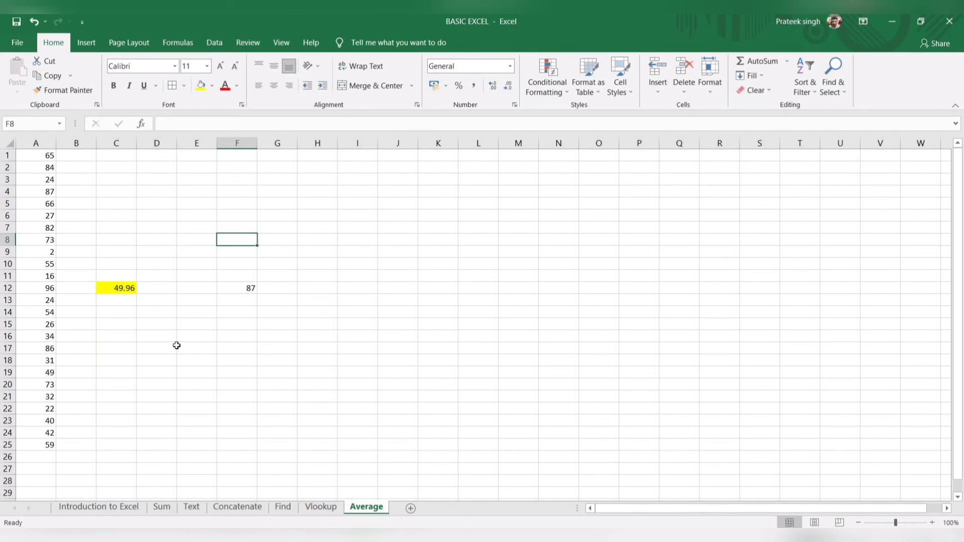
key("Down")
key("Down")
key("Down")
key("Down")
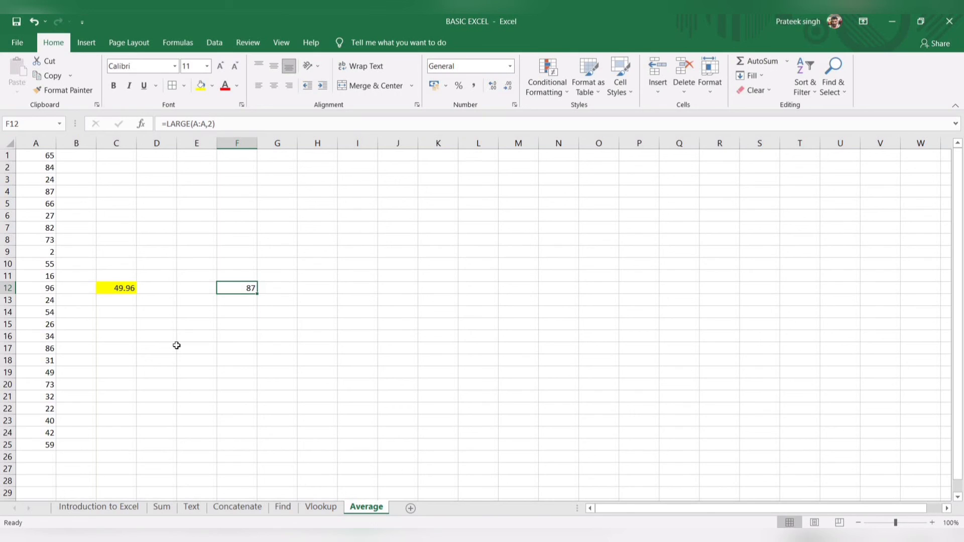
- Inspect the rank argument of the LARGE formula in F12, and select the empty cell G9
left_click(211, 124)
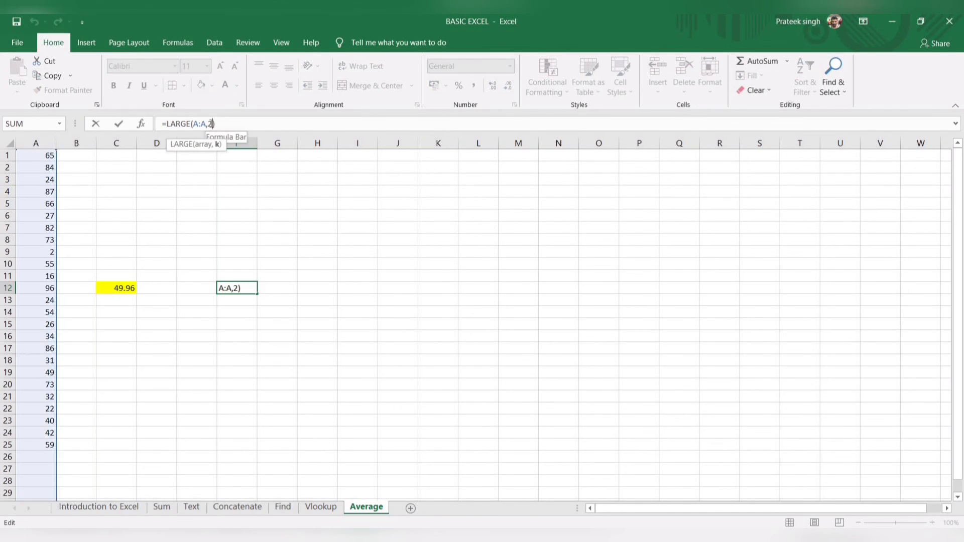
left_click(276, 236)
key("Down")
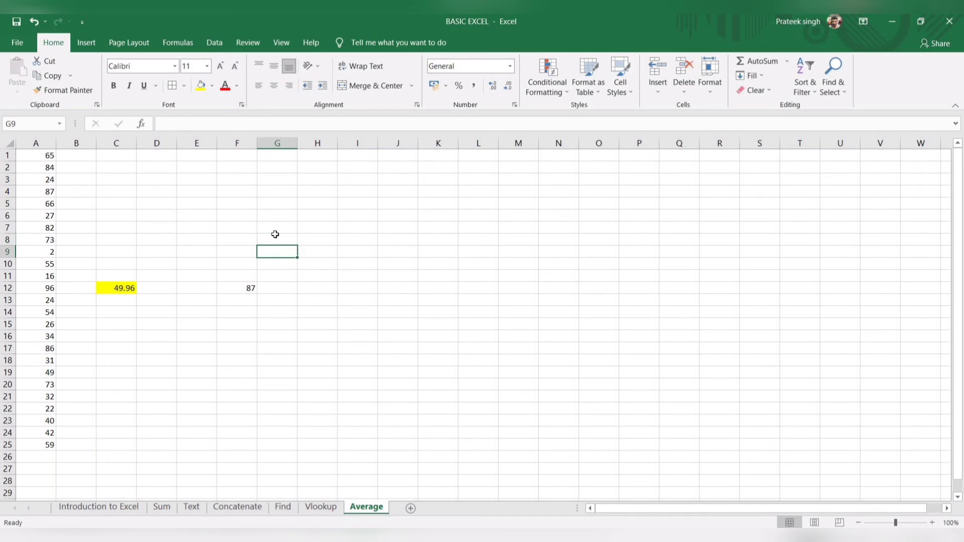